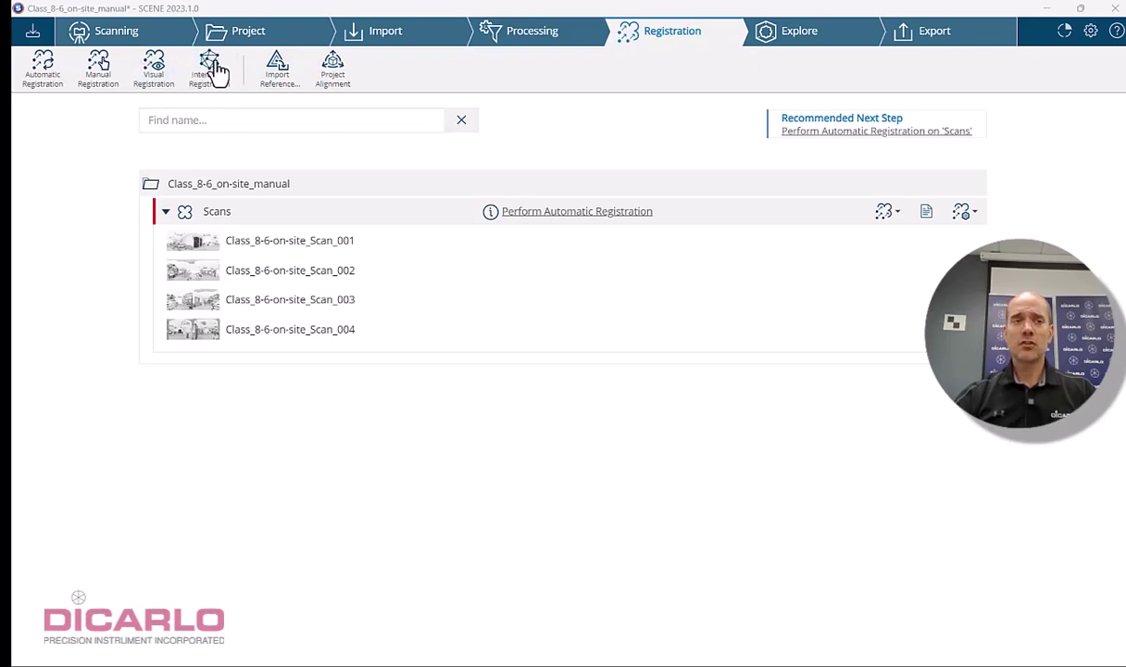
Step: Start Interactive Registration and select the Scans folder holding the four Class_8-6 scans
left_click(213, 72)
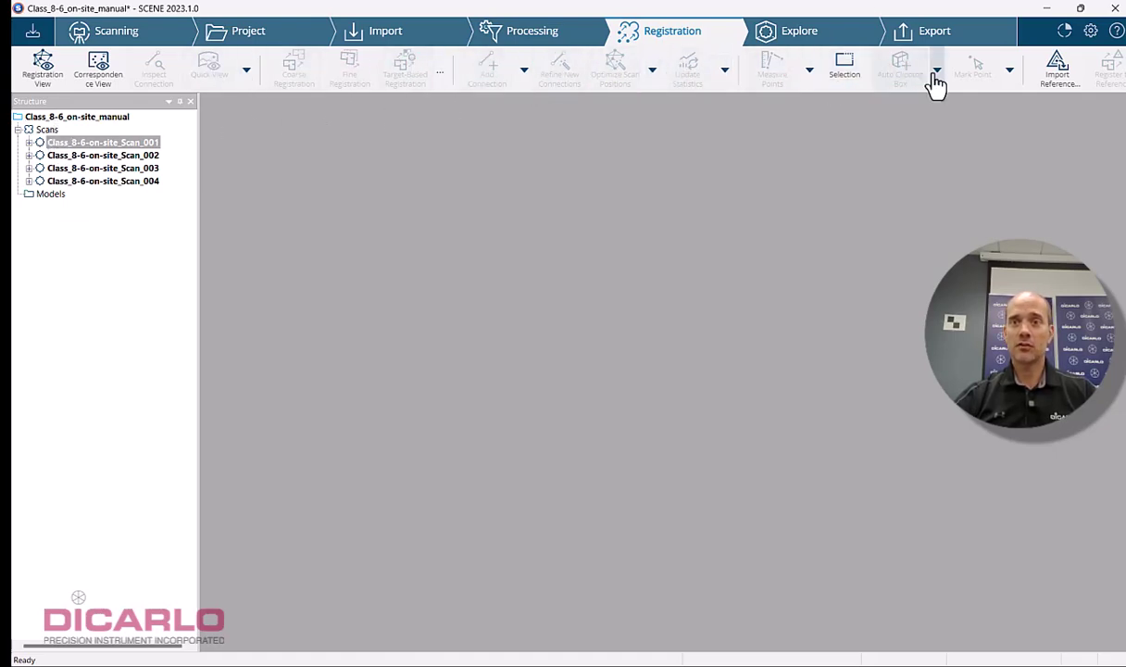
left_click(43, 131)
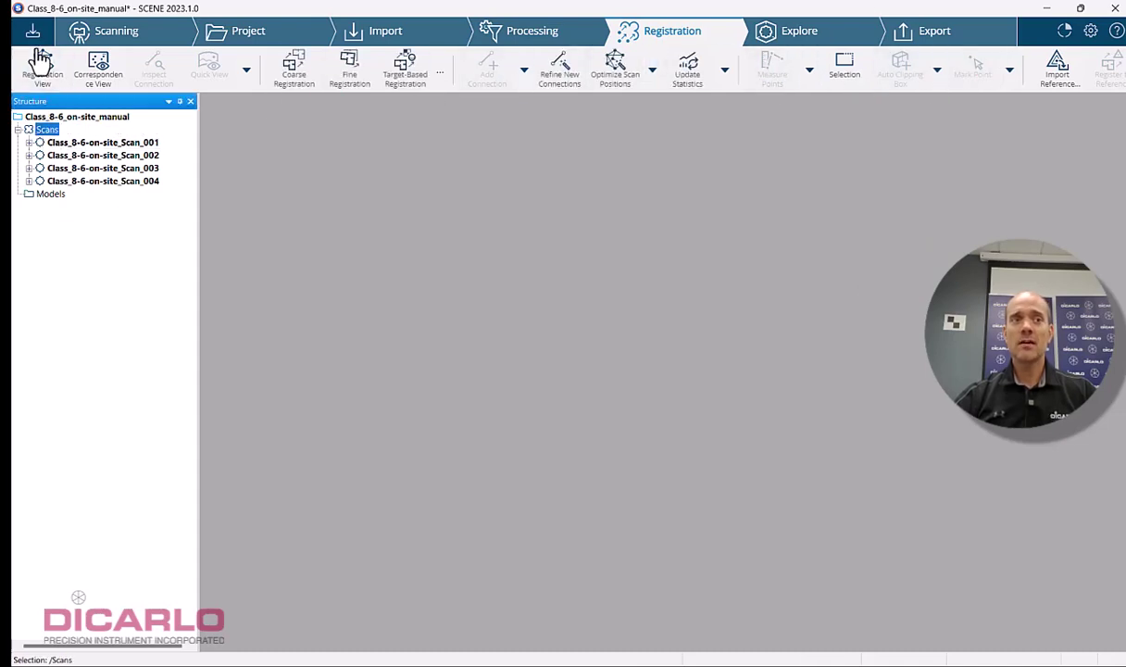
Step: Show the four scans in the Registration View and orbit the overlapping clouds from several sides
left_click(43, 72)
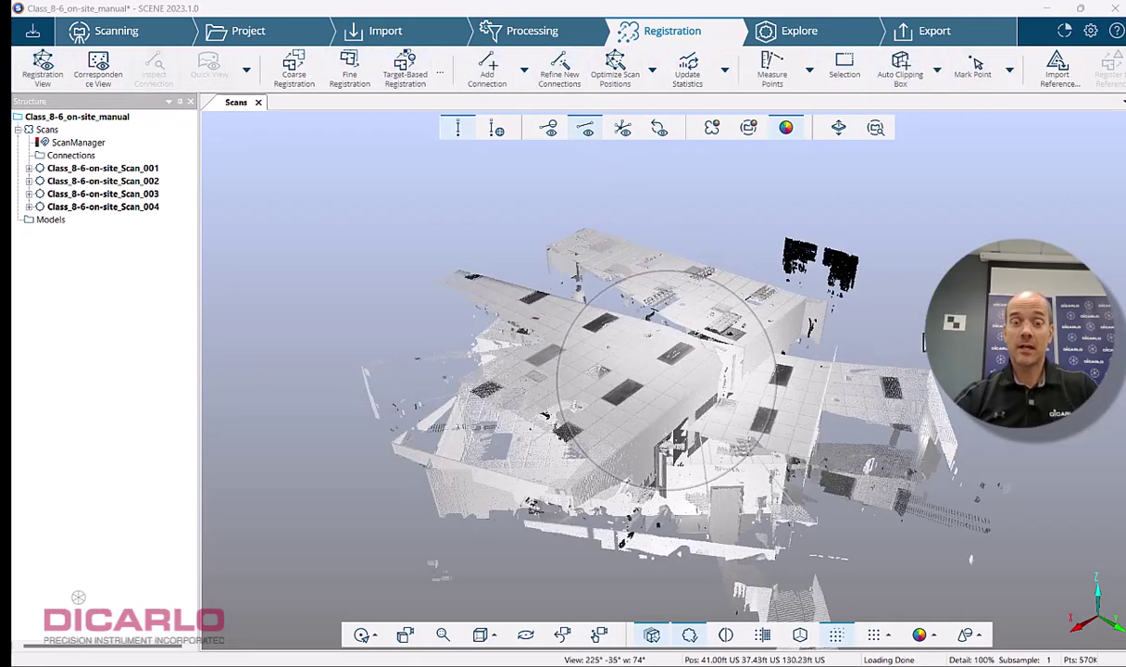
left_click_drag(923, 345, 193, 233)
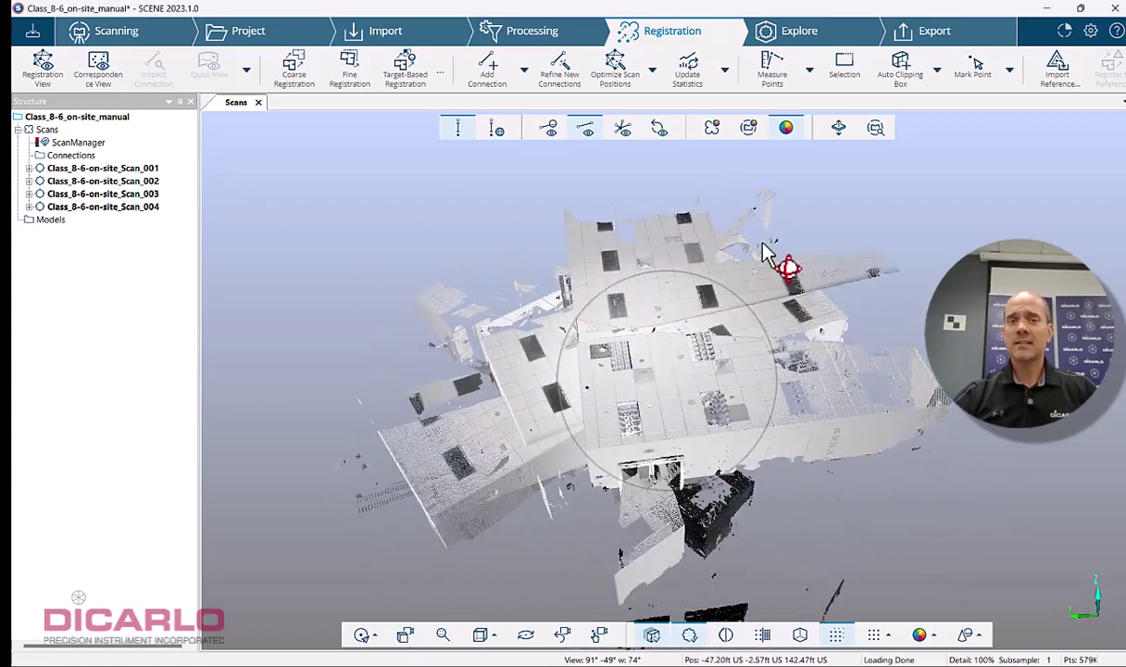
left_click_drag(764, 252, 912, 239)
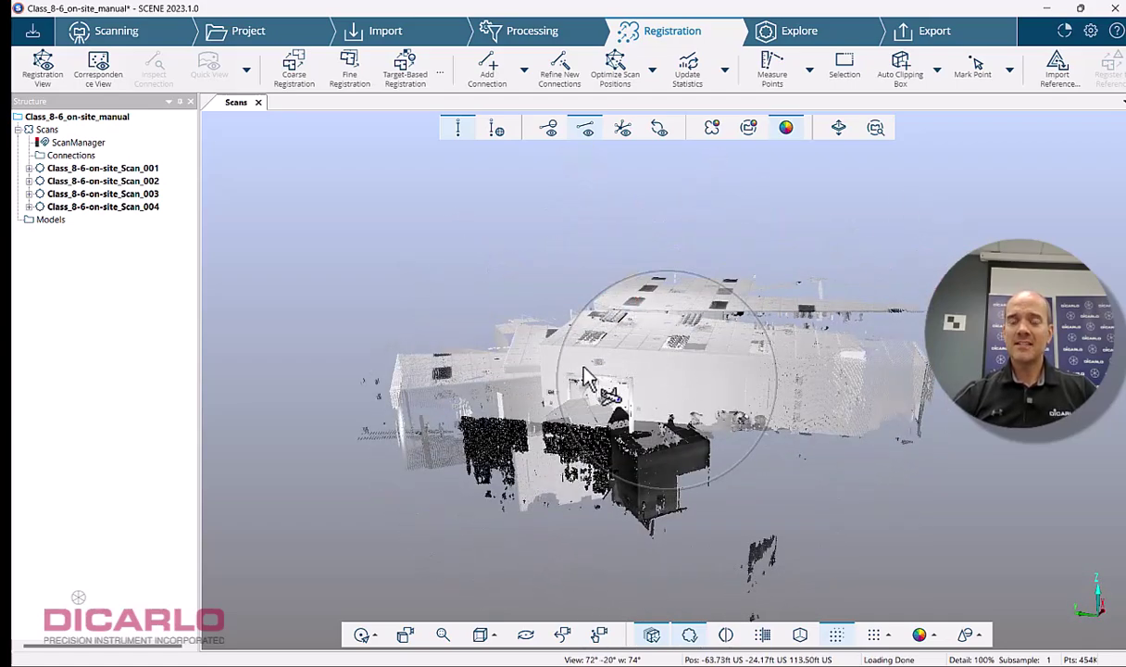
left_click_drag(659, 275, 777, 284)
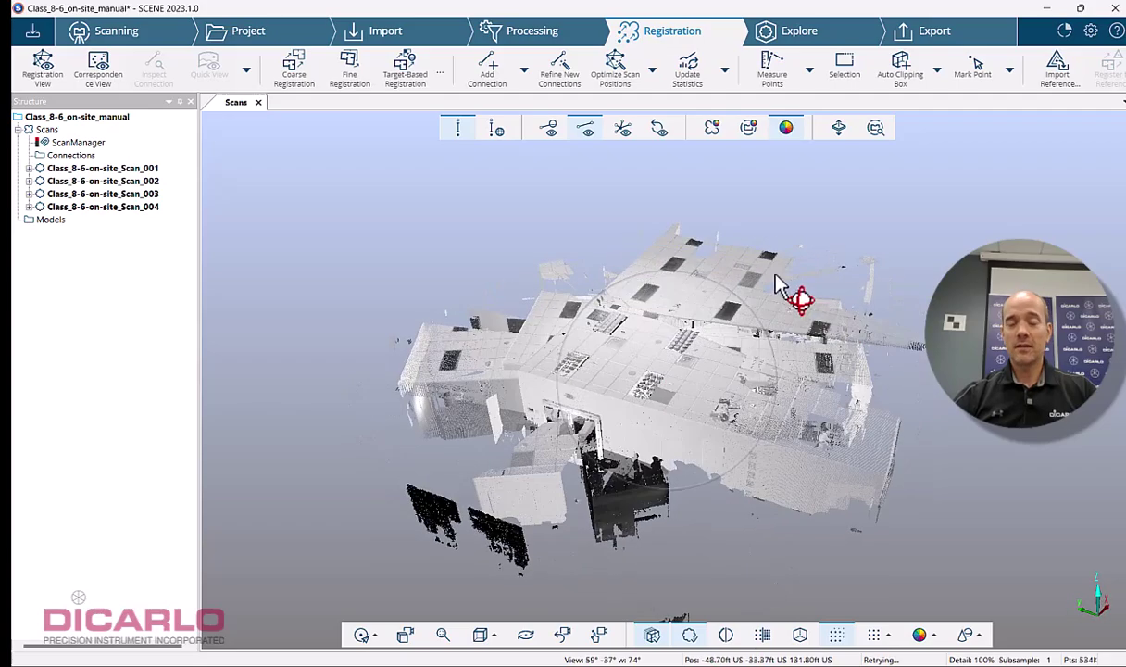
Step: Add a clipping box, lower its top below the ceiling, and hide the box outline
left_click(838, 129)
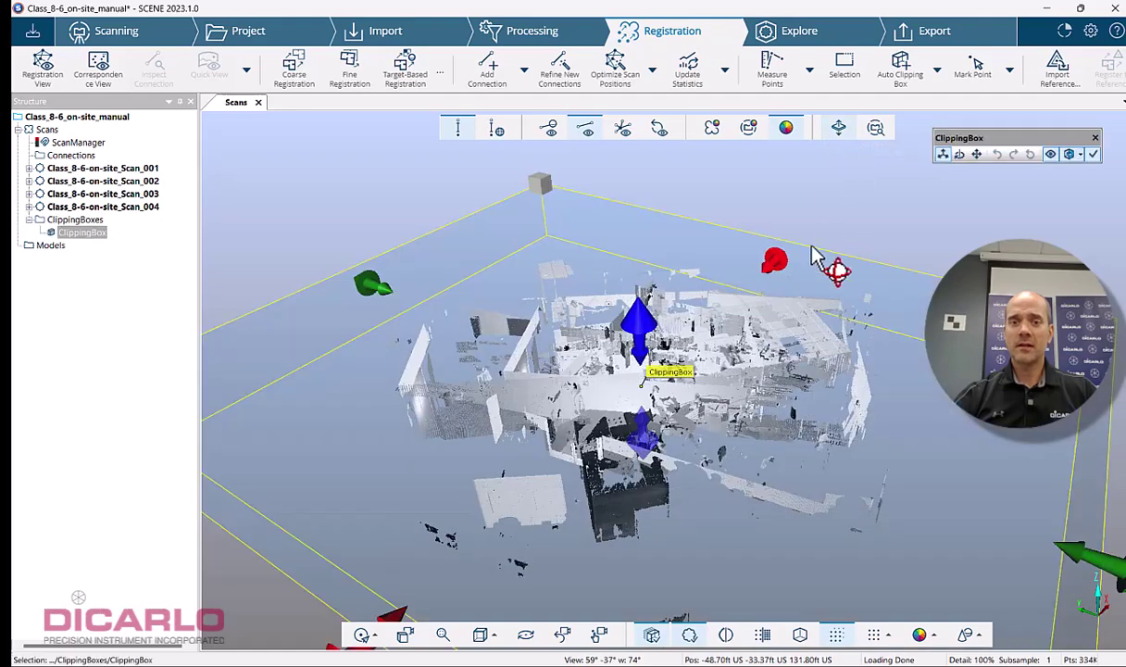
left_click_drag(653, 342, 639, 362)
mouse_move(844, 379)
left_mouse_down()
mouse_move(837, 372)
mouse_move(841, 402)
left_mouse_up()
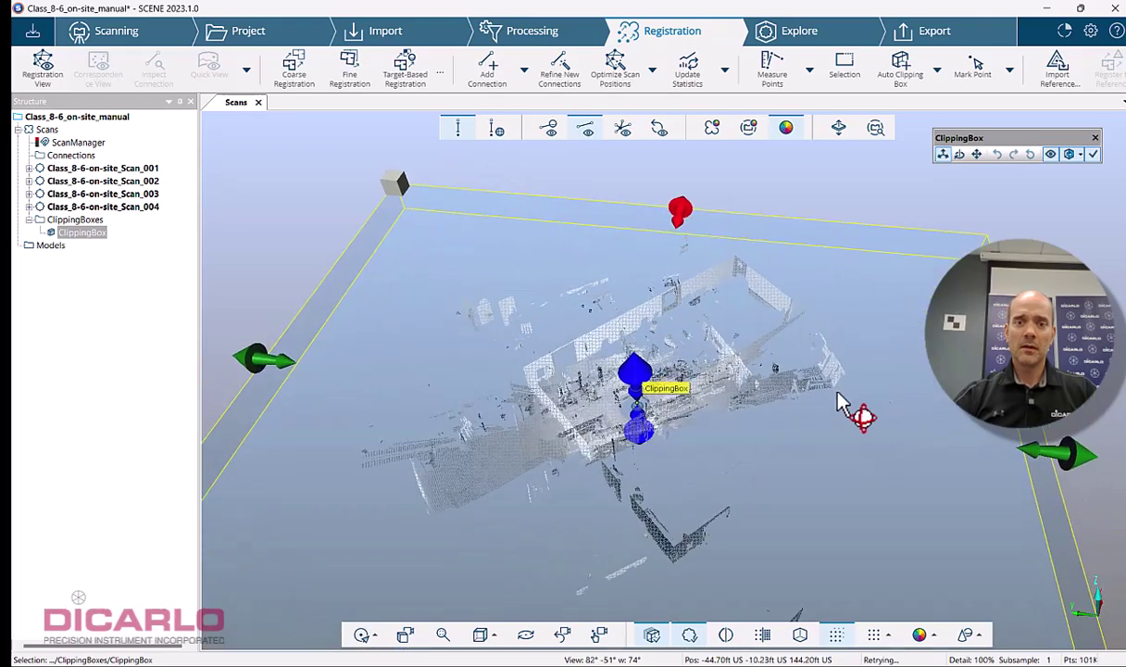
left_click(1052, 155)
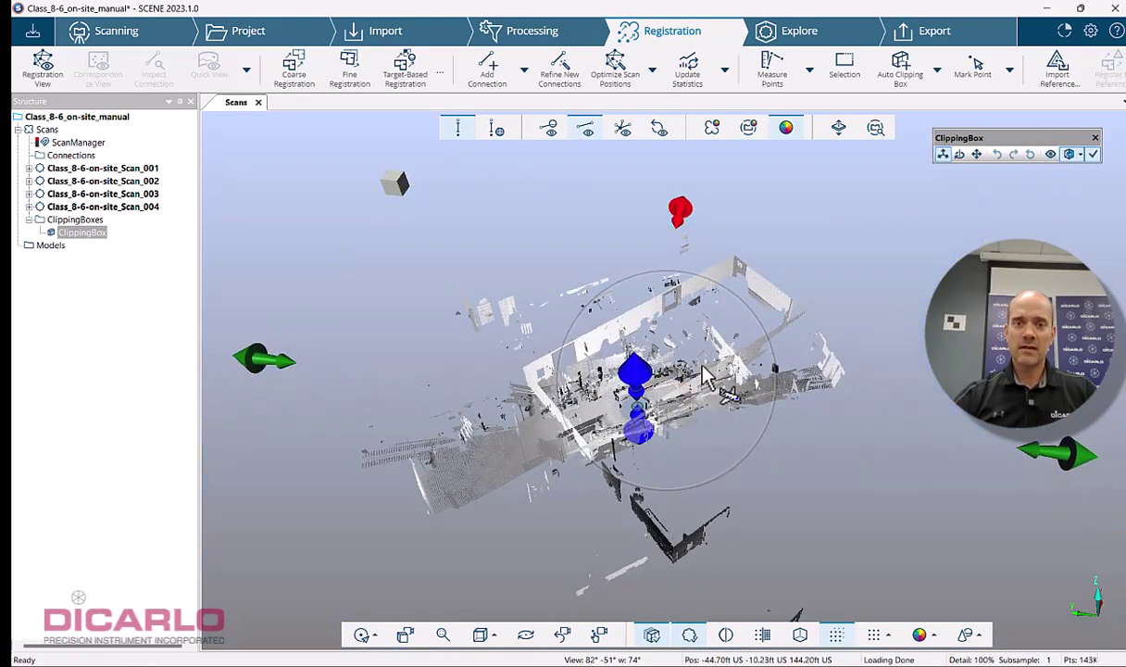
scroll(636, 402, "up", 10)
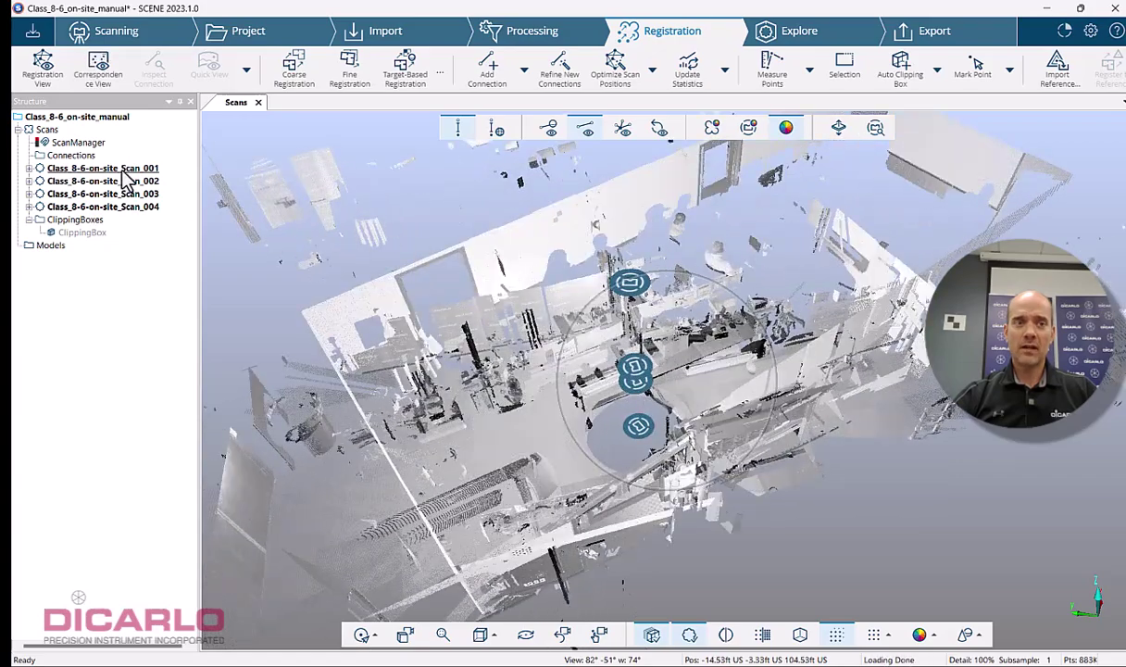
Step: Highlight Scan_001 through Scan_004 in turn to see each scan's points
left_click(123, 170)
left_click(139, 182)
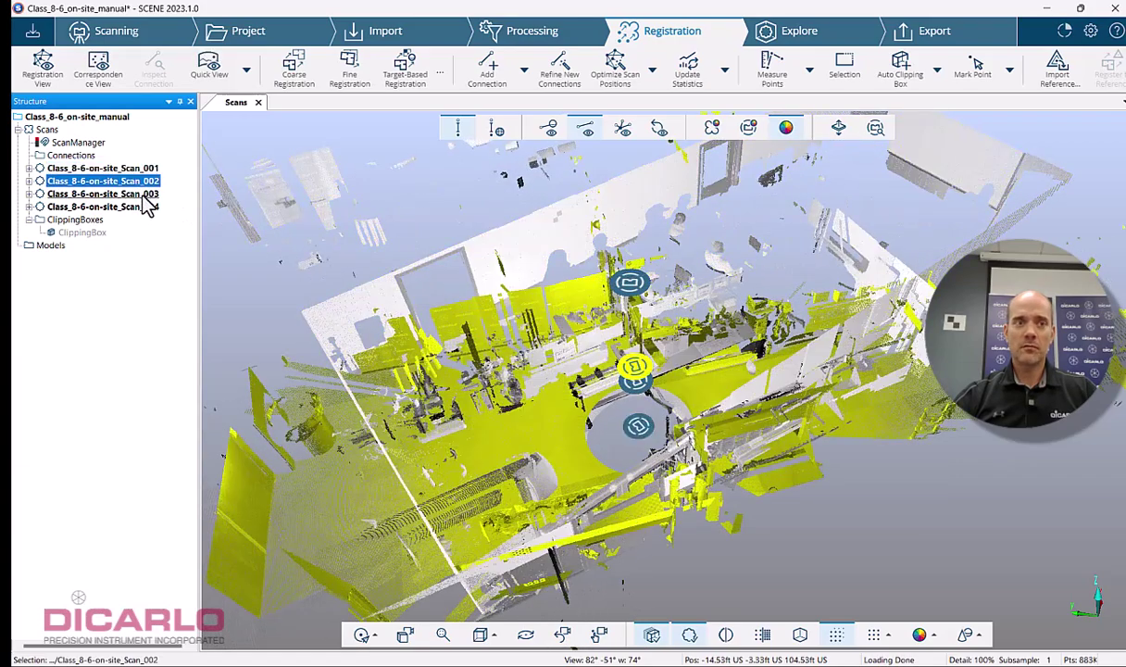
left_click(146, 206)
left_click(791, 251)
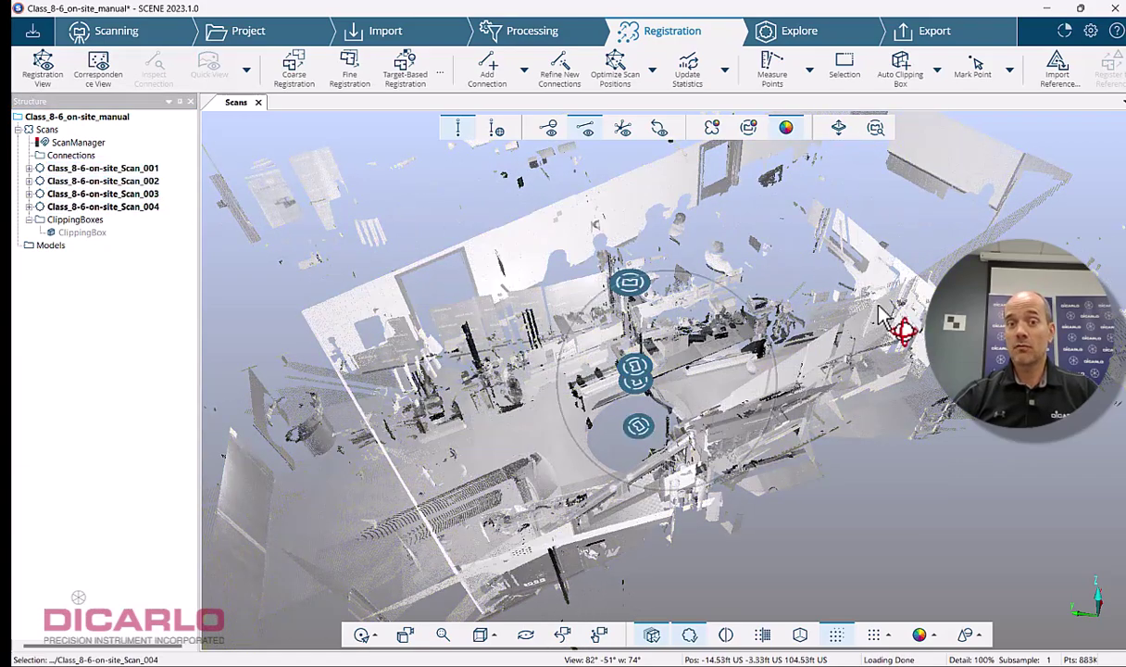
left_click_drag(880, 315, 773, 375)
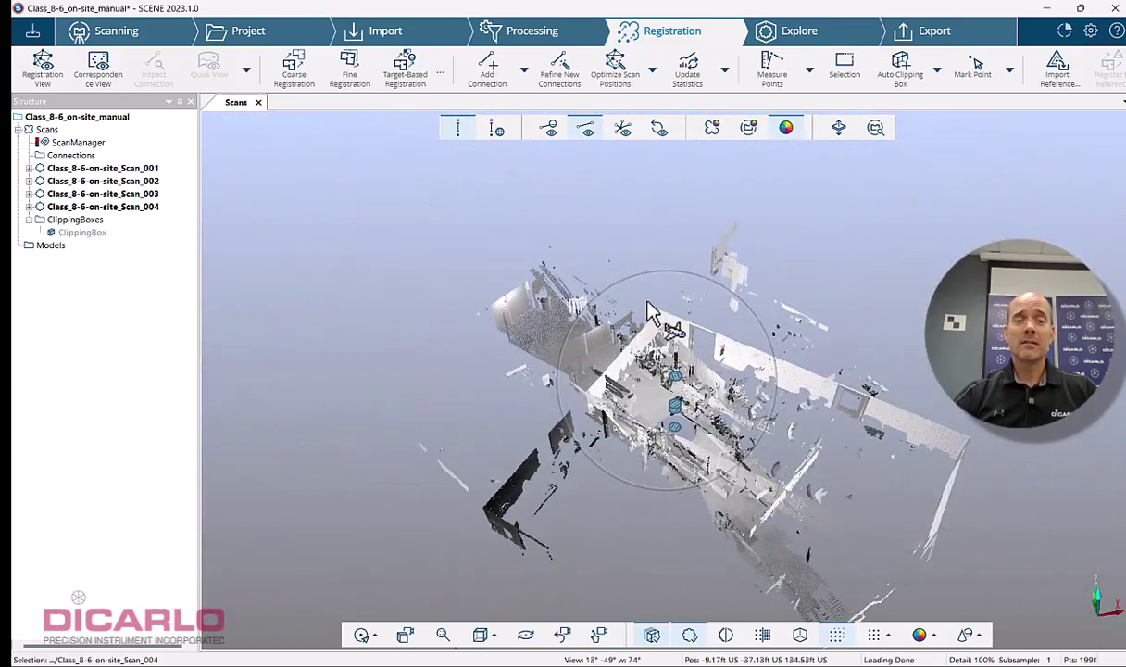
mouse_move(651, 312)
left_mouse_down()
mouse_move(608, 215)
mouse_move(631, 241)
left_mouse_up()
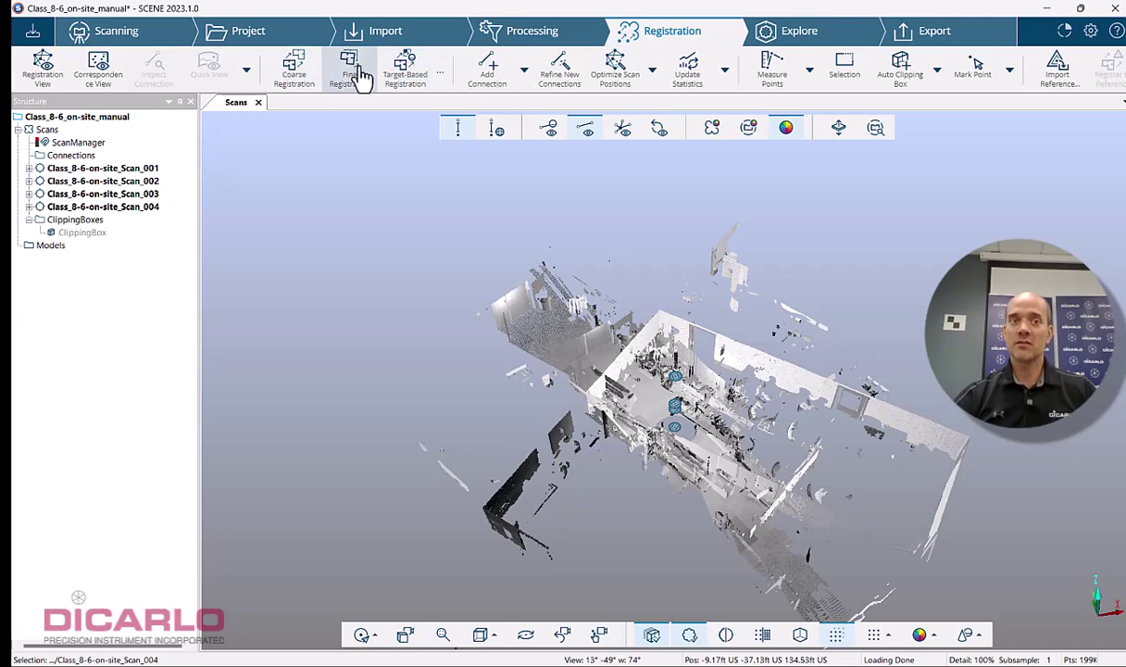
left_click(440, 74)
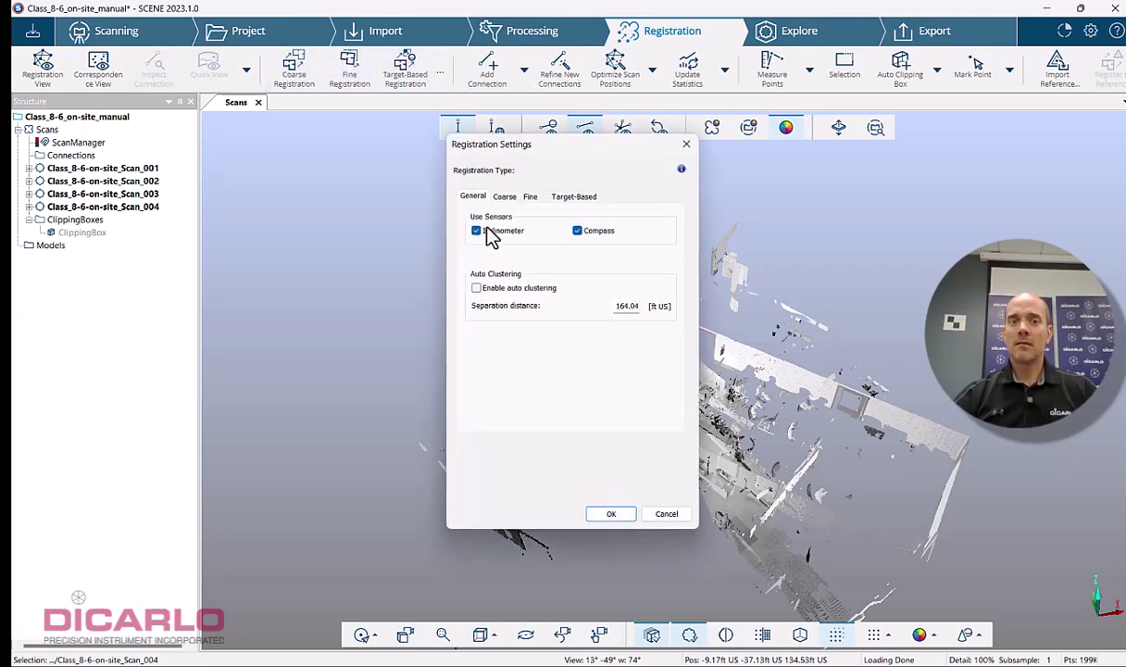
left_click(506, 199)
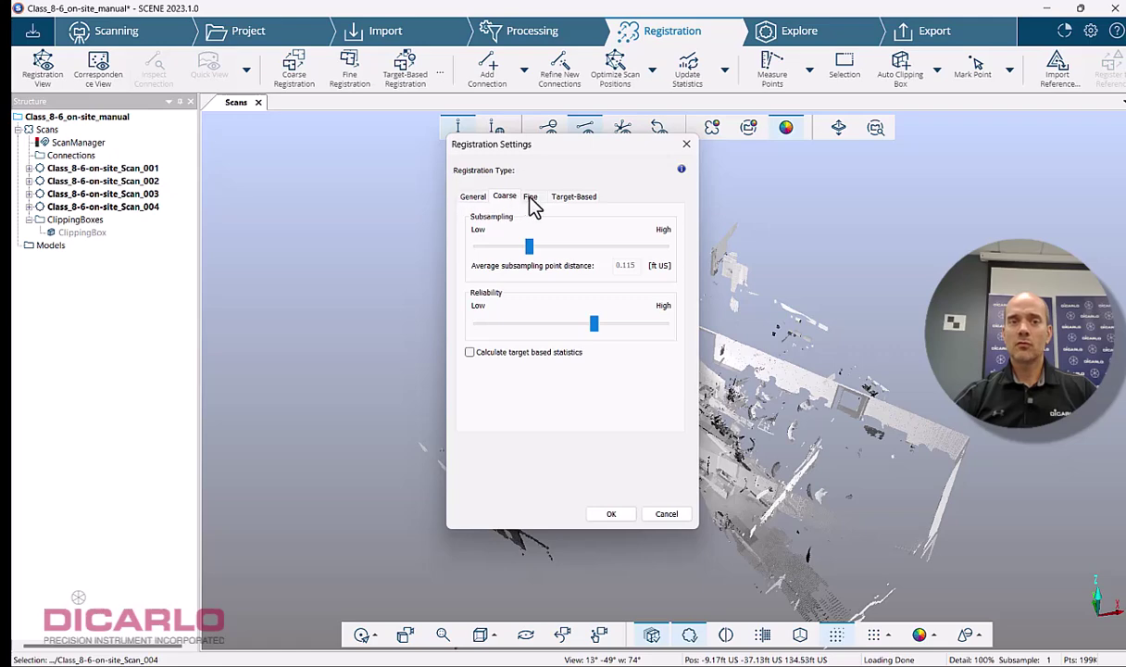
left_click(531, 197)
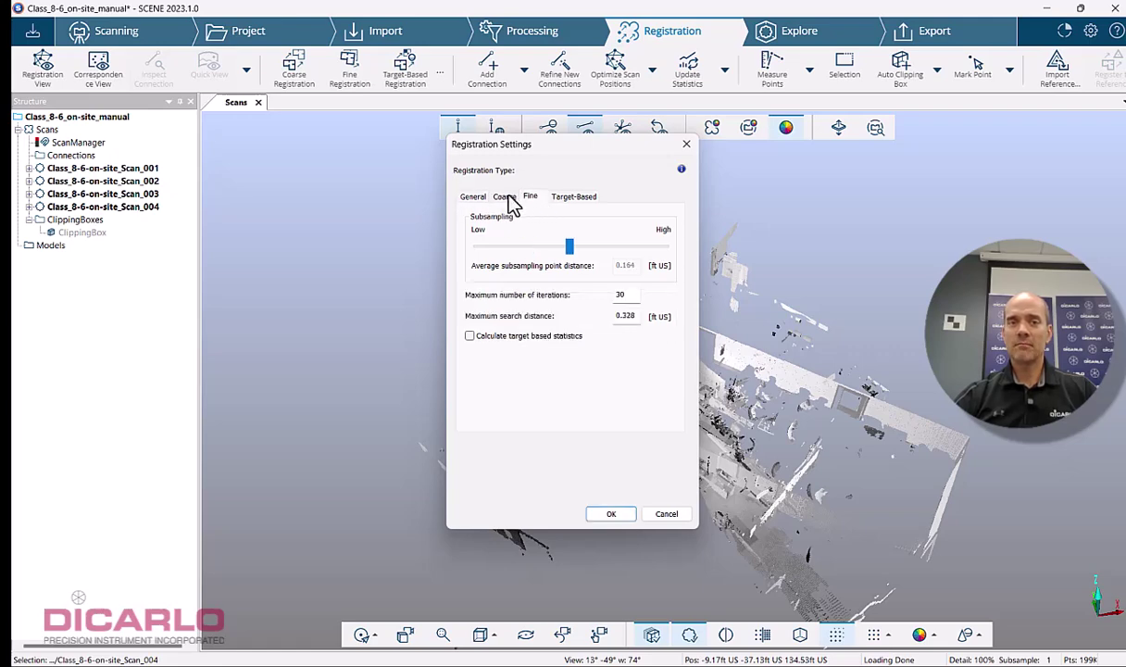
left_click(686, 145)
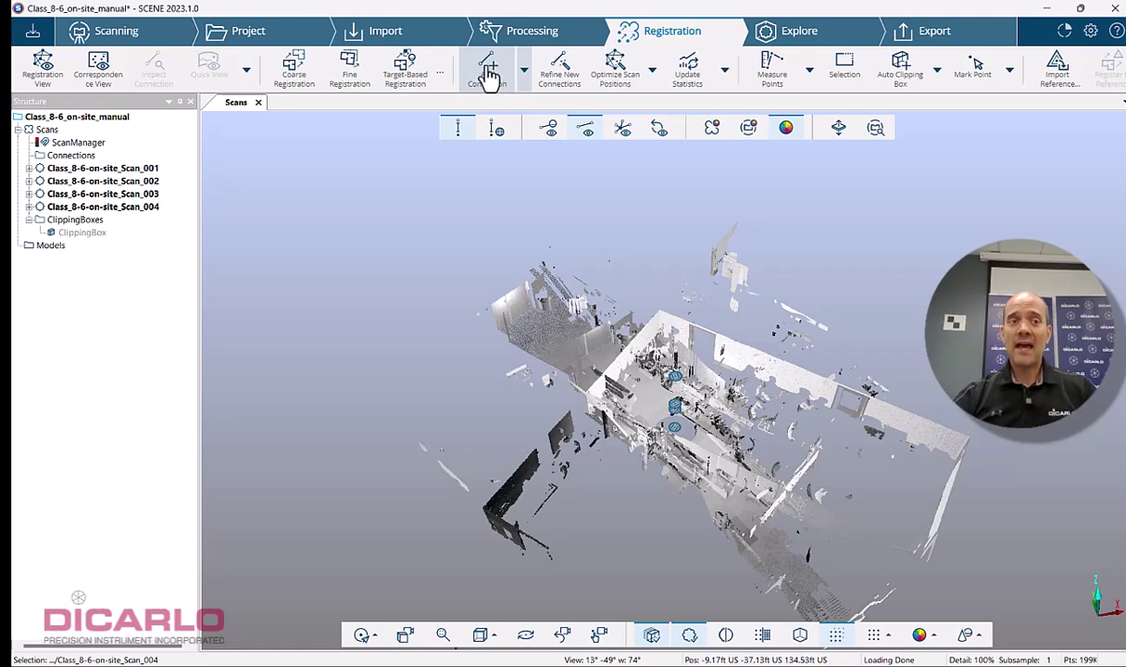
Step: Chain Scan_001, Scan_002, Scan_003 and Scan_004 with new connections, then expand the Connections list
left_click(489, 72)
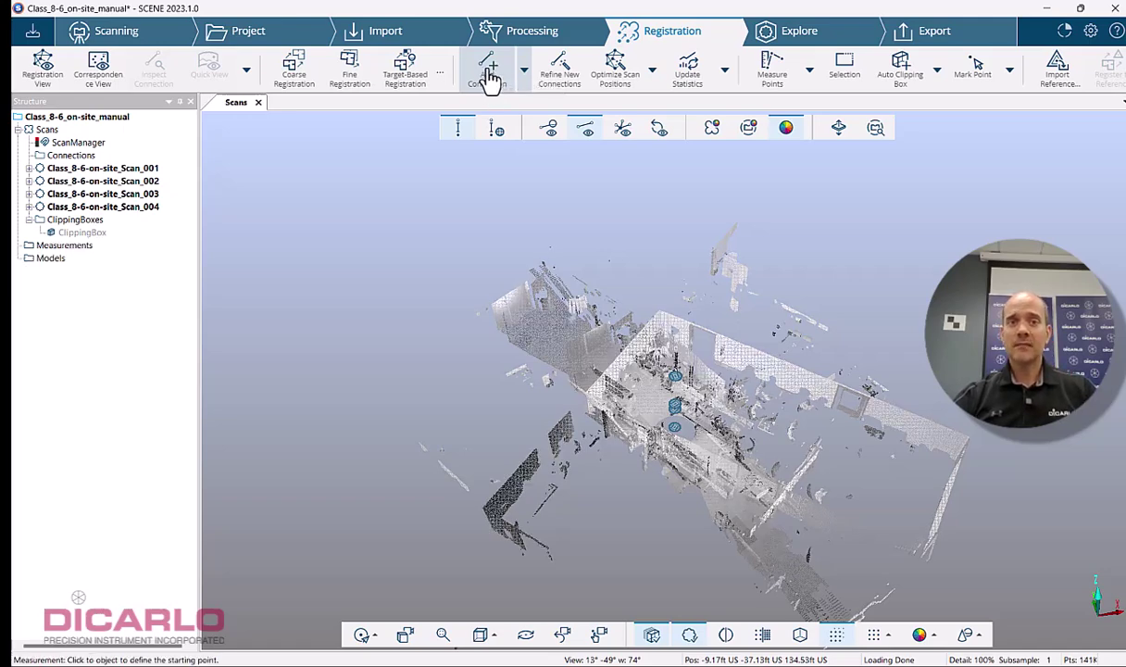
left_click(130, 169)
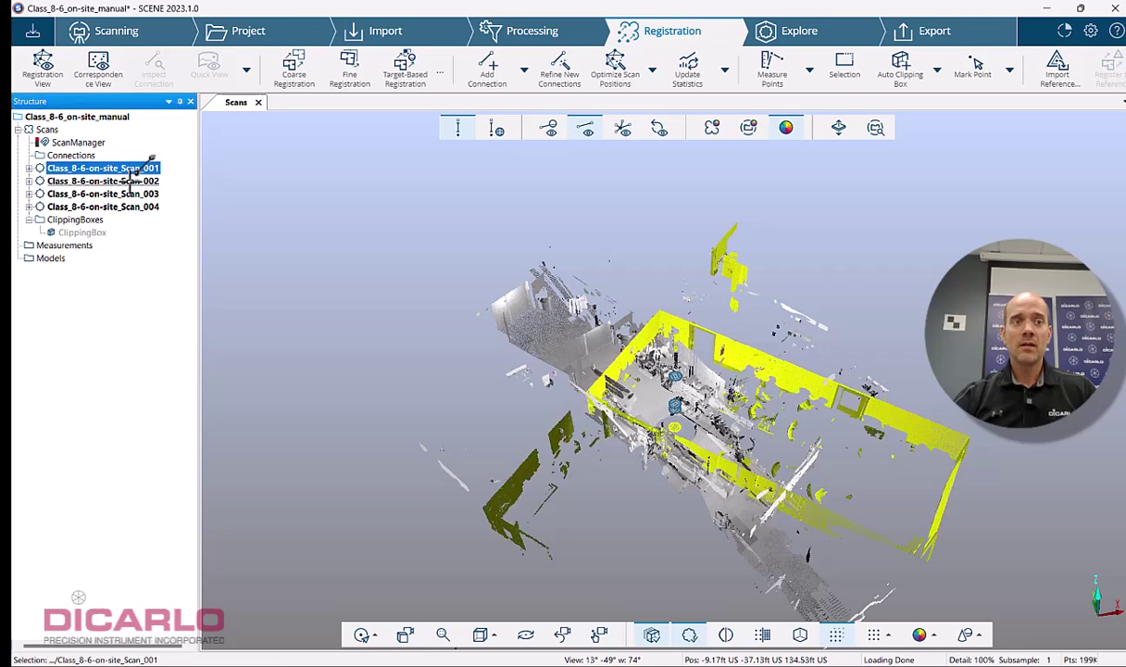
left_click(141, 181)
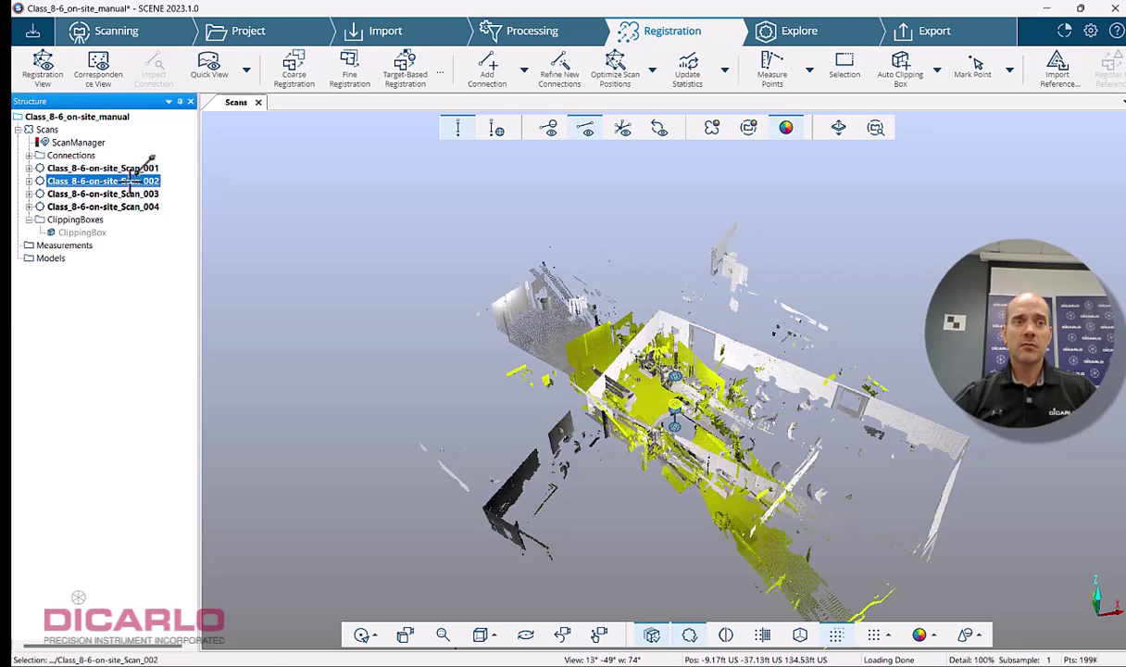
left_click(148, 194)
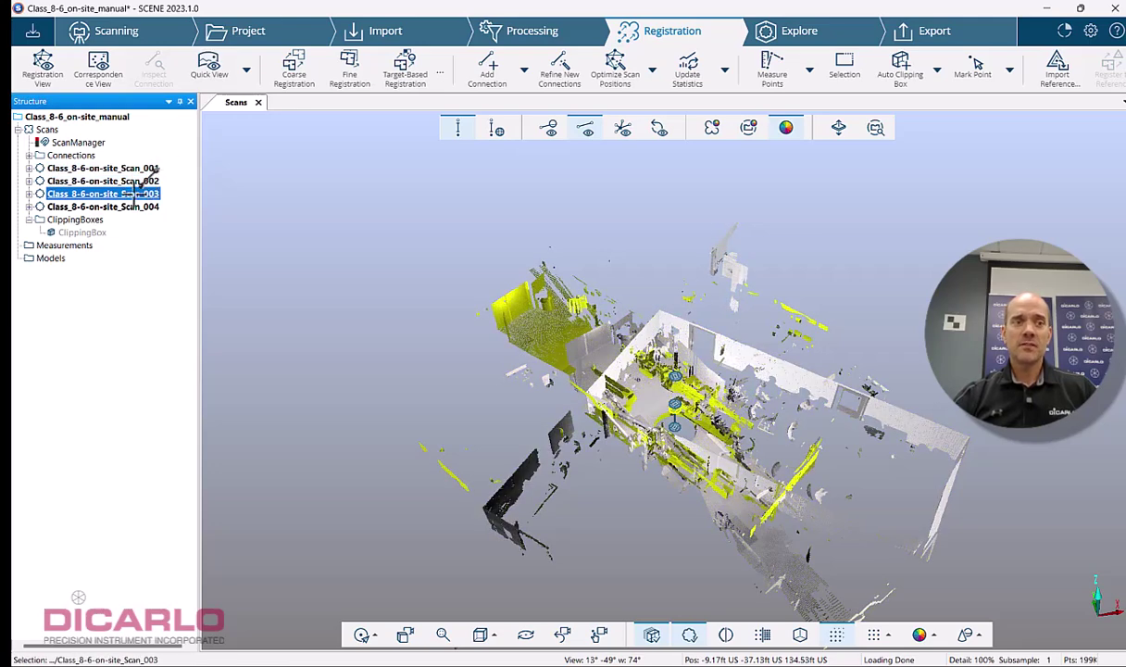
left_click(130, 206)
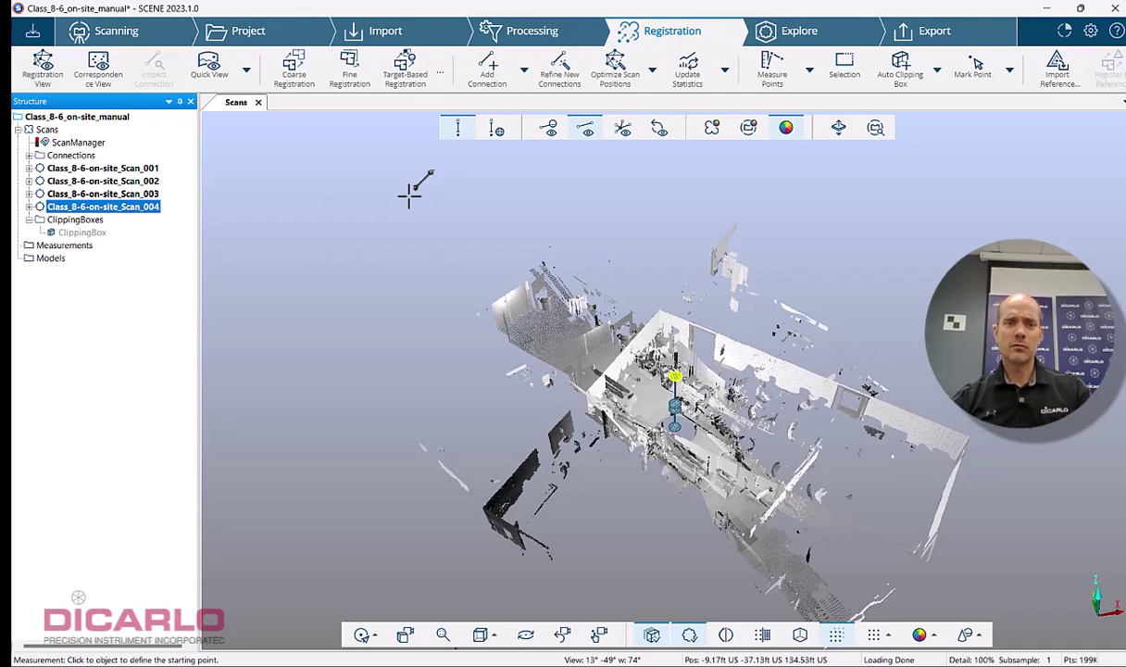
key("Escape")
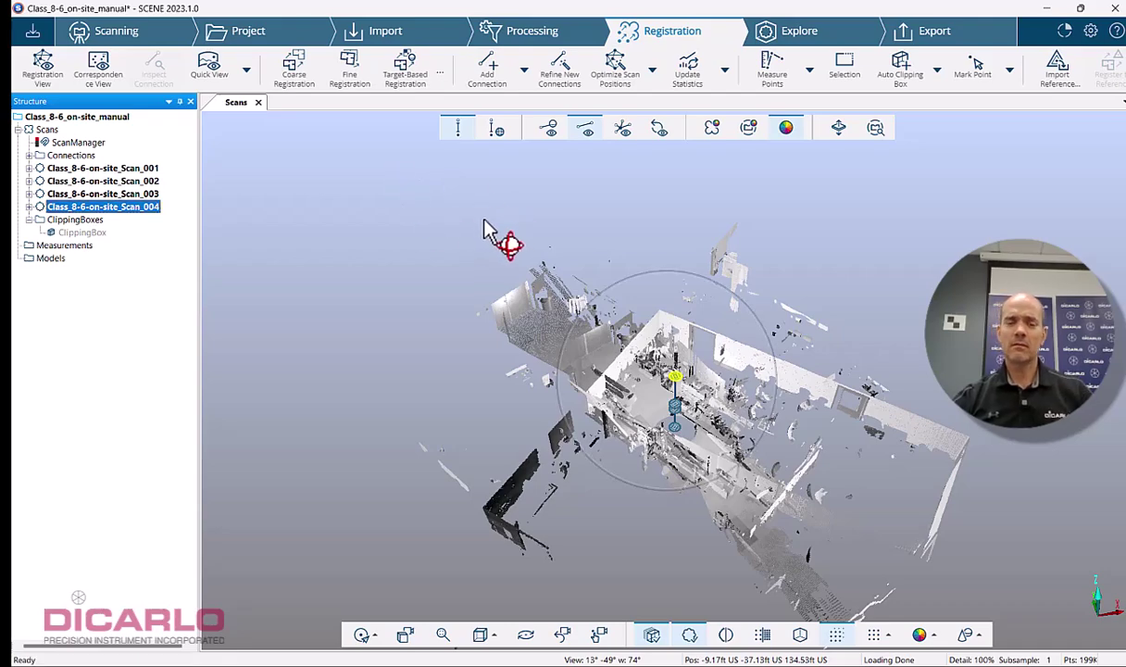
mouse_move(880, 415)
left_mouse_down()
mouse_move(855, 382)
mouse_move(667, 390)
mouse_move(696, 367)
left_mouse_up()
scroll(662, 394, "up", 3)
left_click(30, 156)
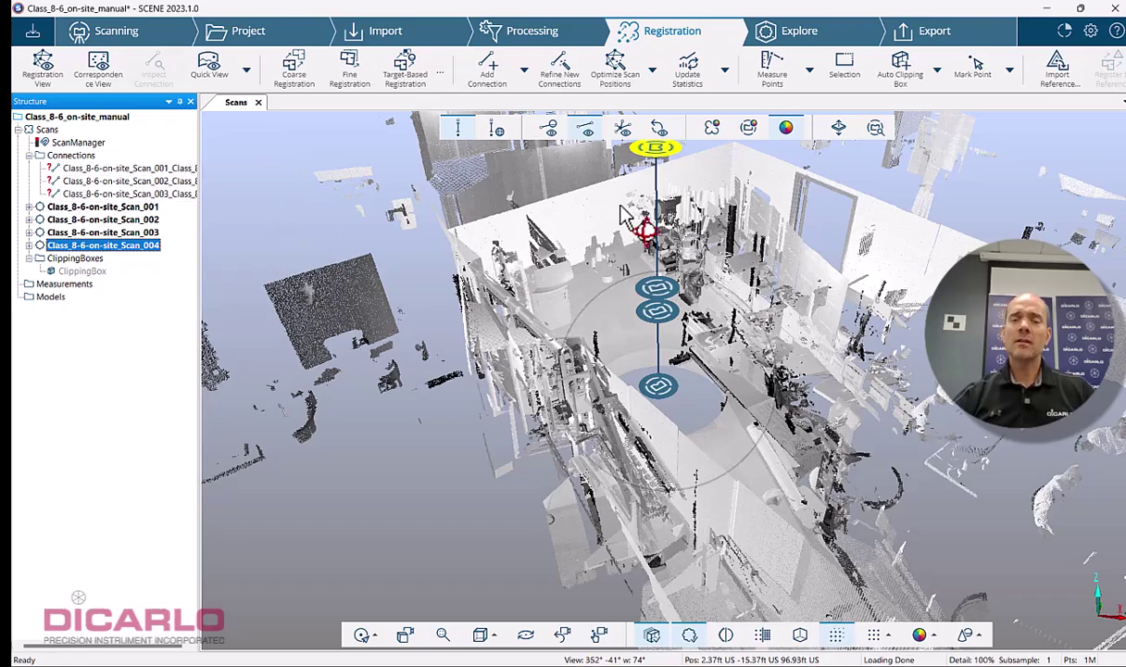
Step: Inspect the Scan_001–002, Scan_002–003 and Scan_003–004 connections and scan markers from several angles
left_click_drag(666, 348, 731, 366)
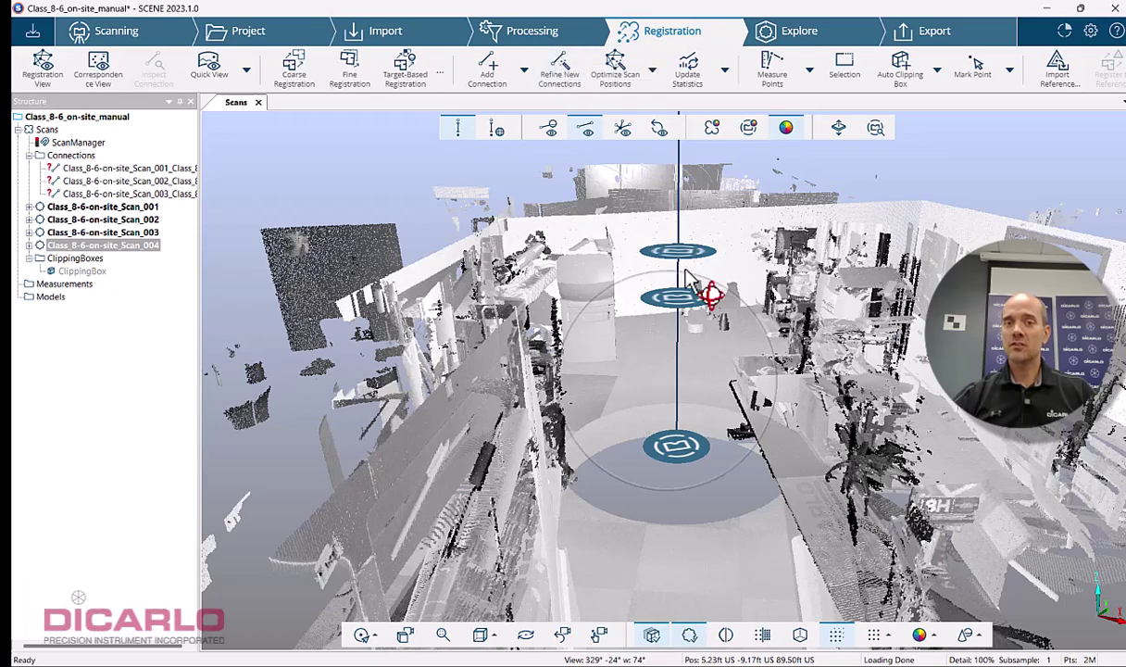
mouse_move(812, 347)
left_mouse_down()
mouse_move(847, 370)
mouse_move(680, 167)
left_mouse_up()
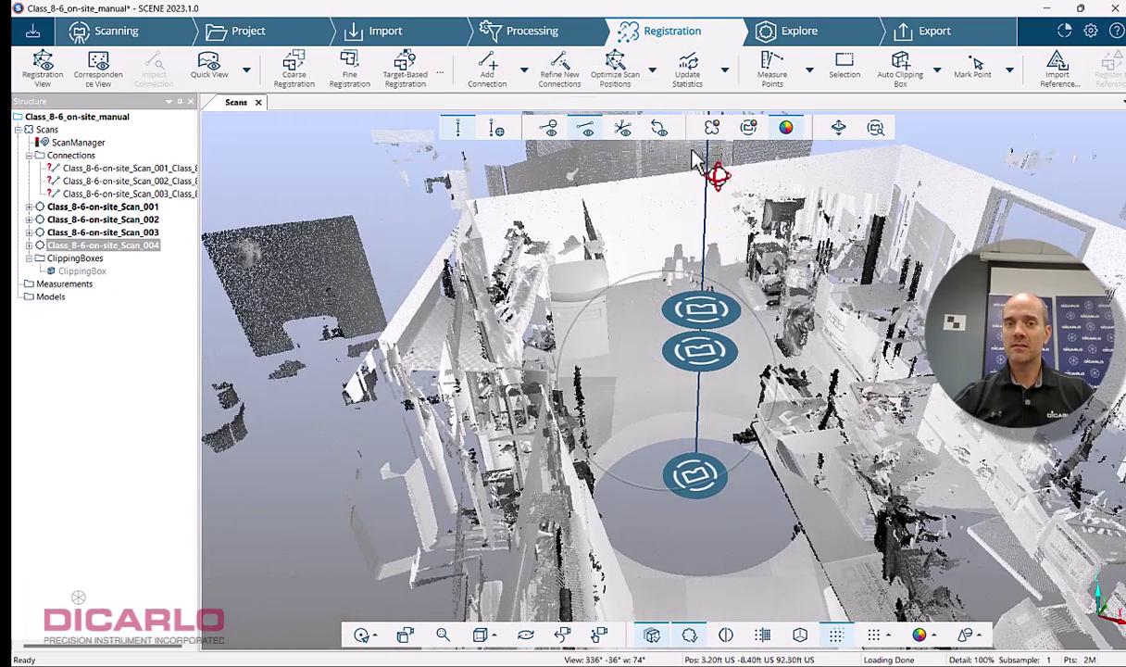
left_click(106, 171)
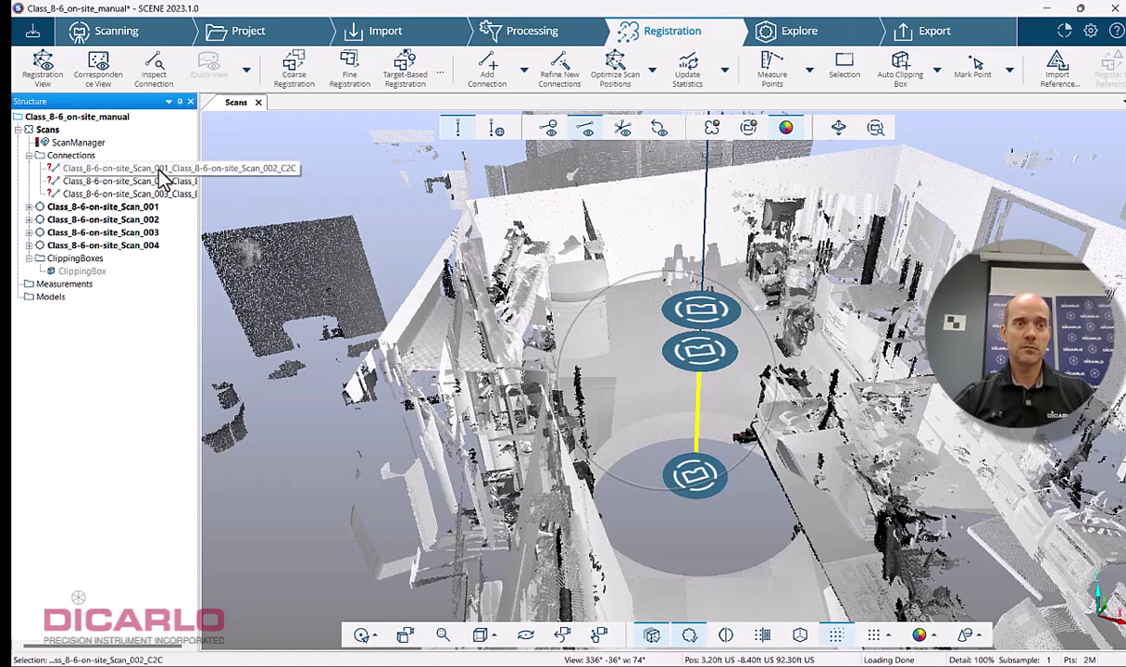
left_click_drag(867, 402, 864, 352)
left_click(685, 447)
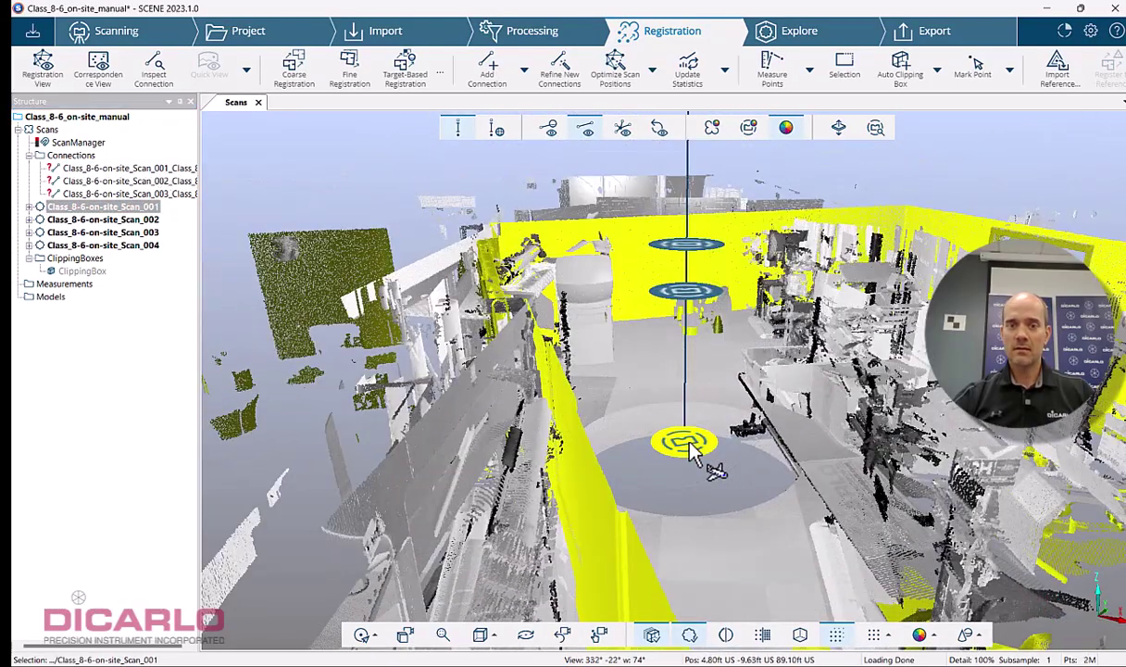
left_click(700, 245)
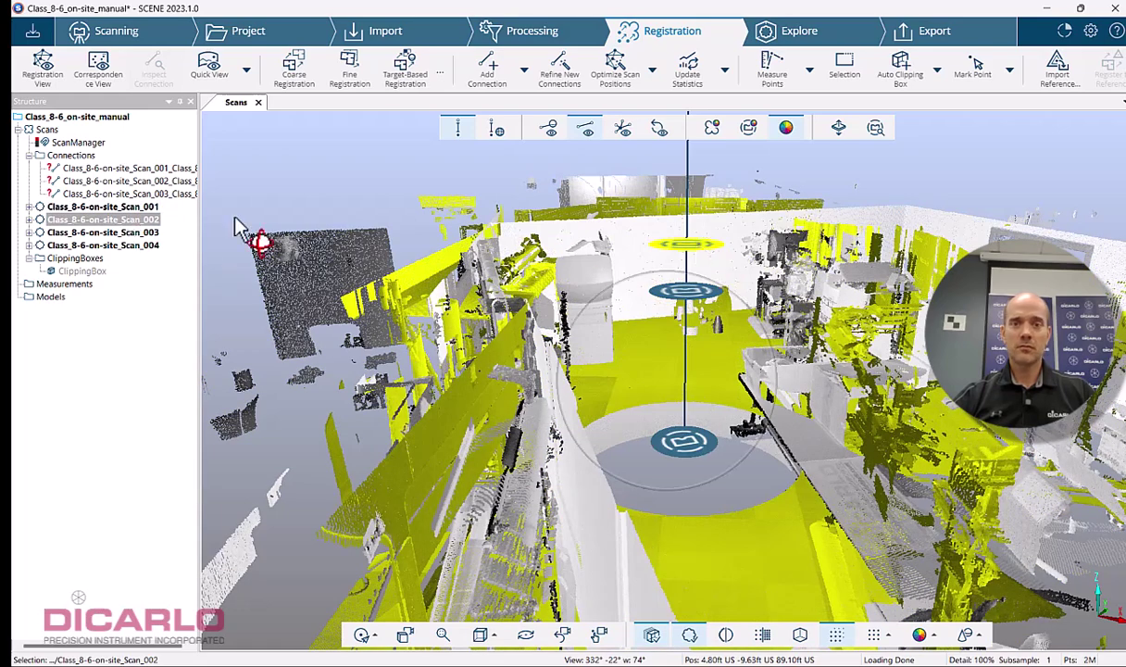
left_click(158, 181)
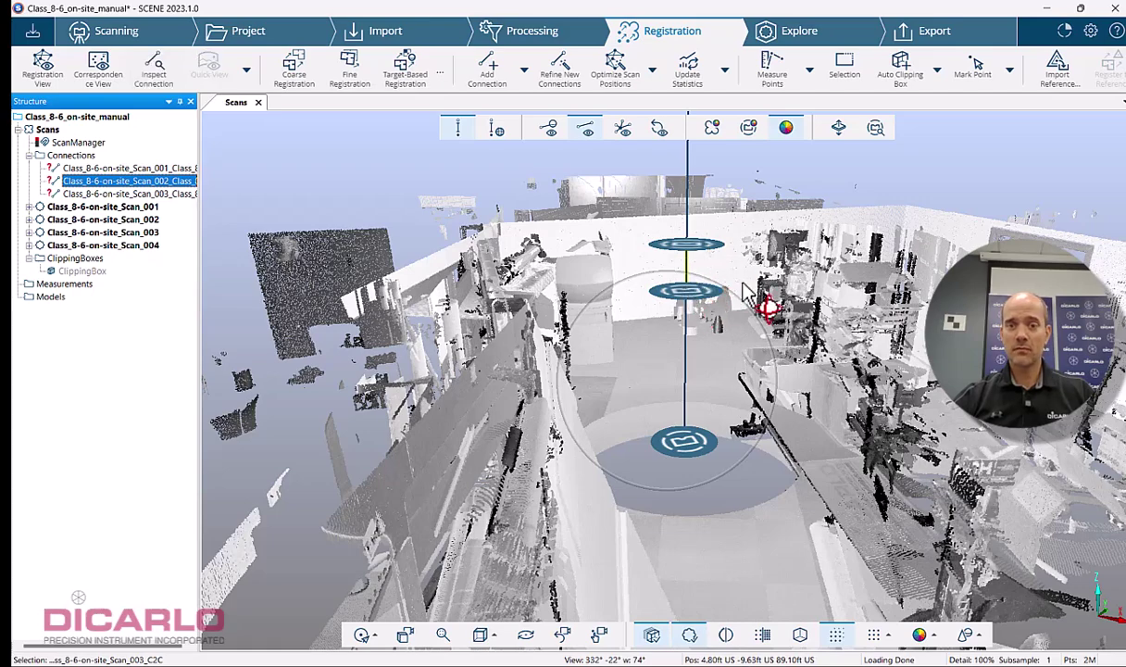
left_click(130, 194)
left_click_drag(742, 372, 794, 357)
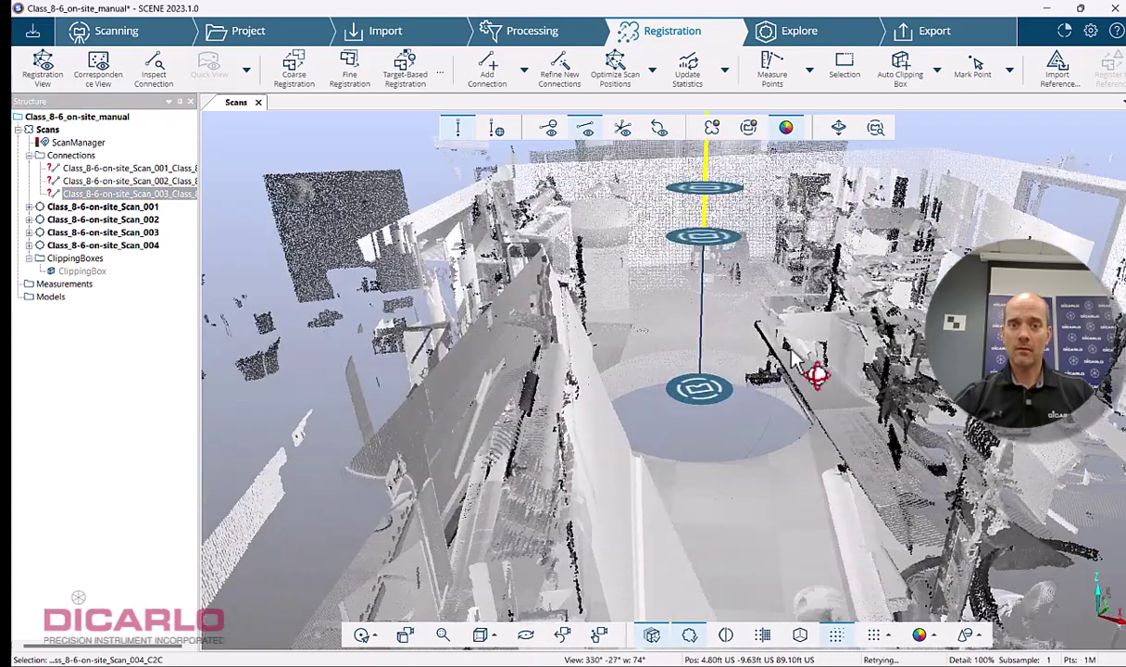
Step: Run Refine New Connections and widen the Structure panel to read the full _C2C names
left_click(560, 78)
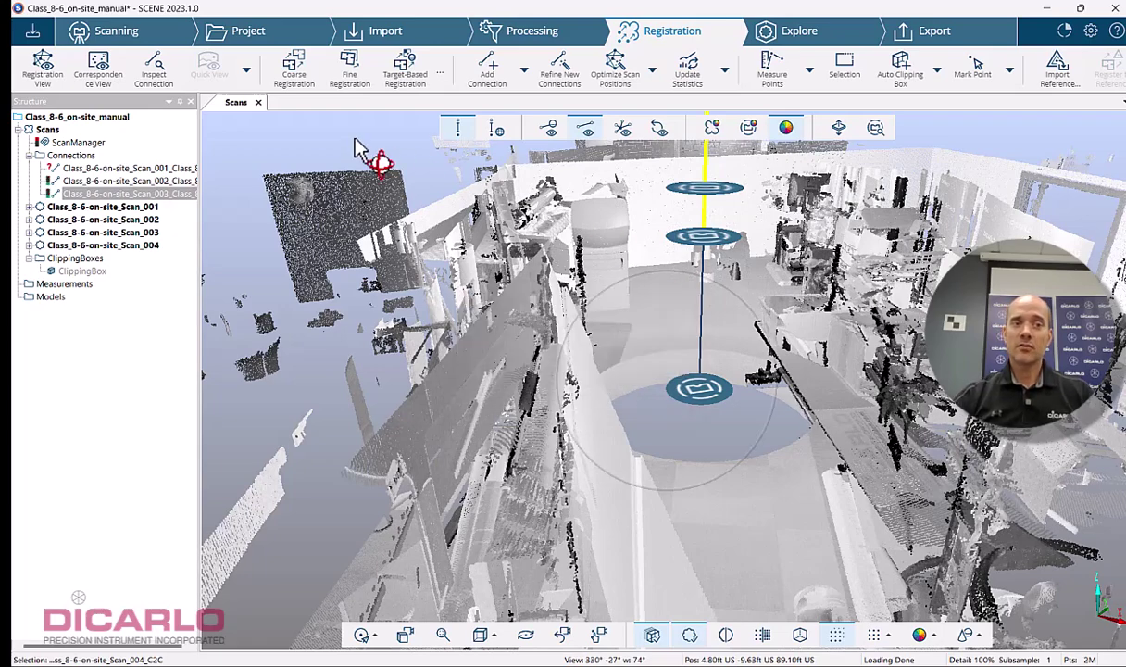
left_click_drag(199, 185, 316, 179)
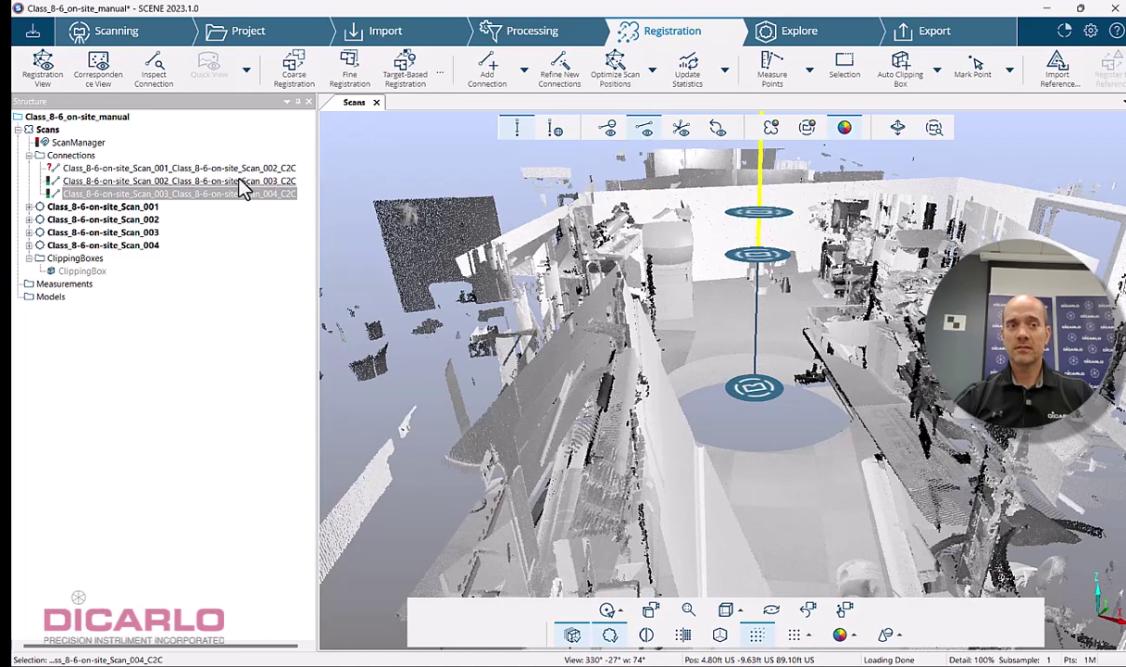
double_click(166, 168)
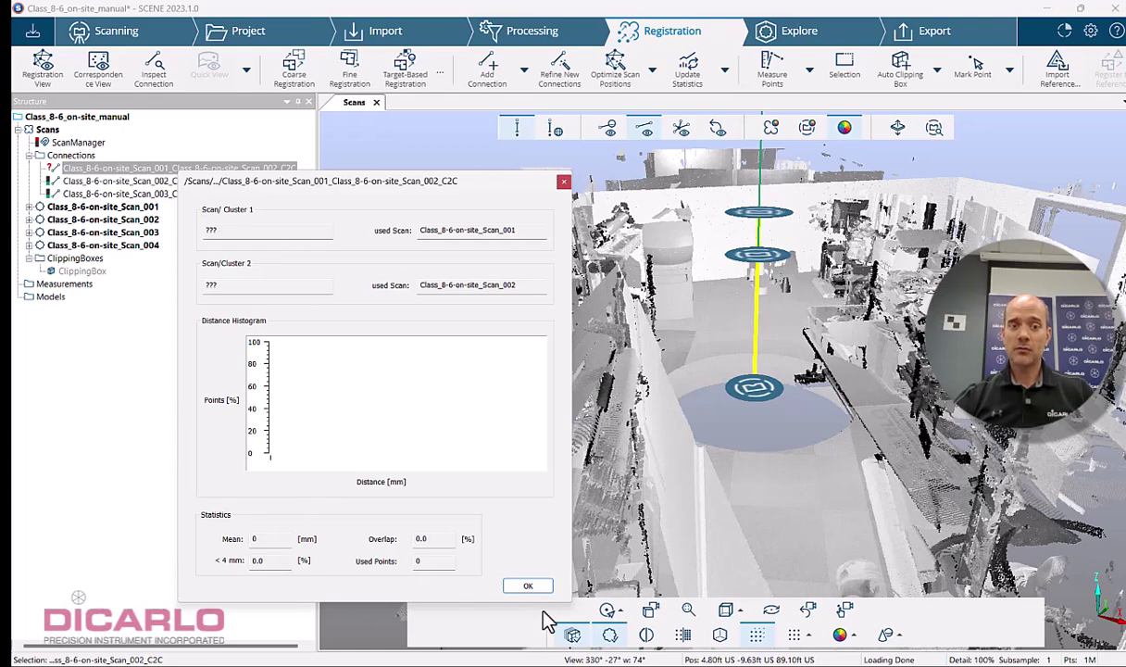
left_click(527, 585)
double_click(85, 181)
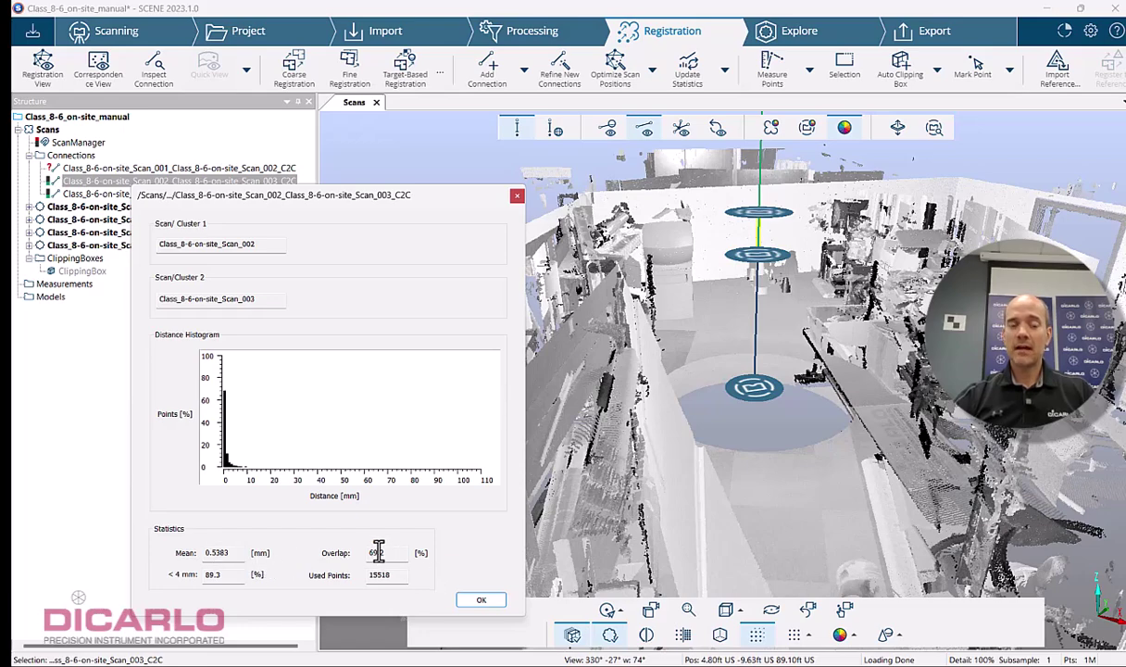
left_click(481, 602)
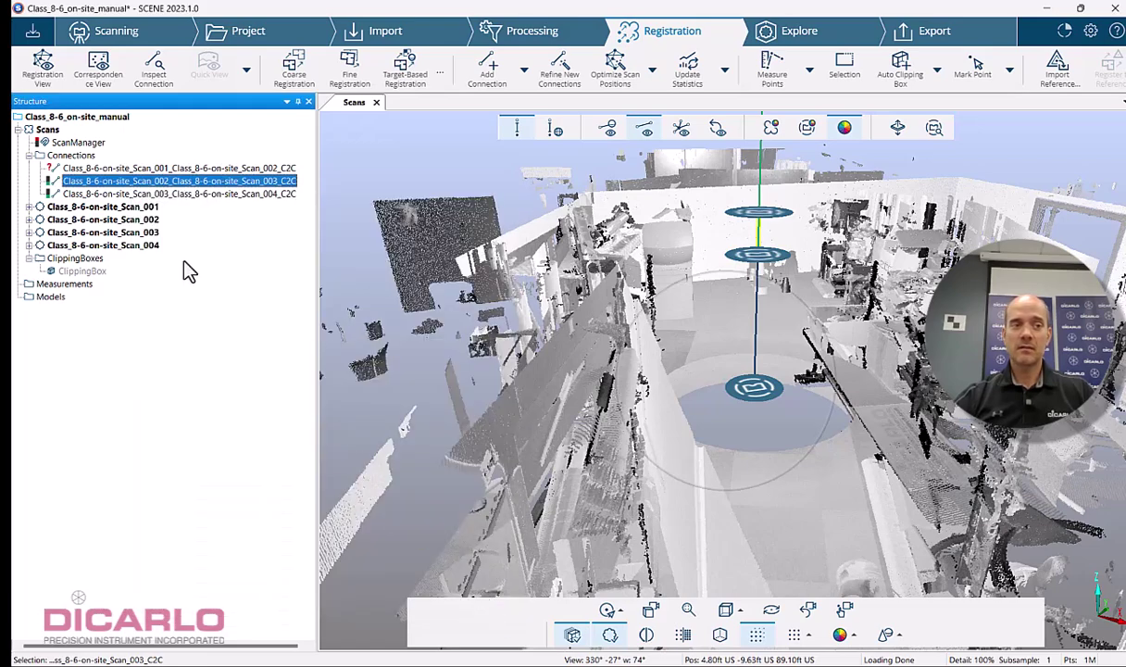
double_click(174, 193)
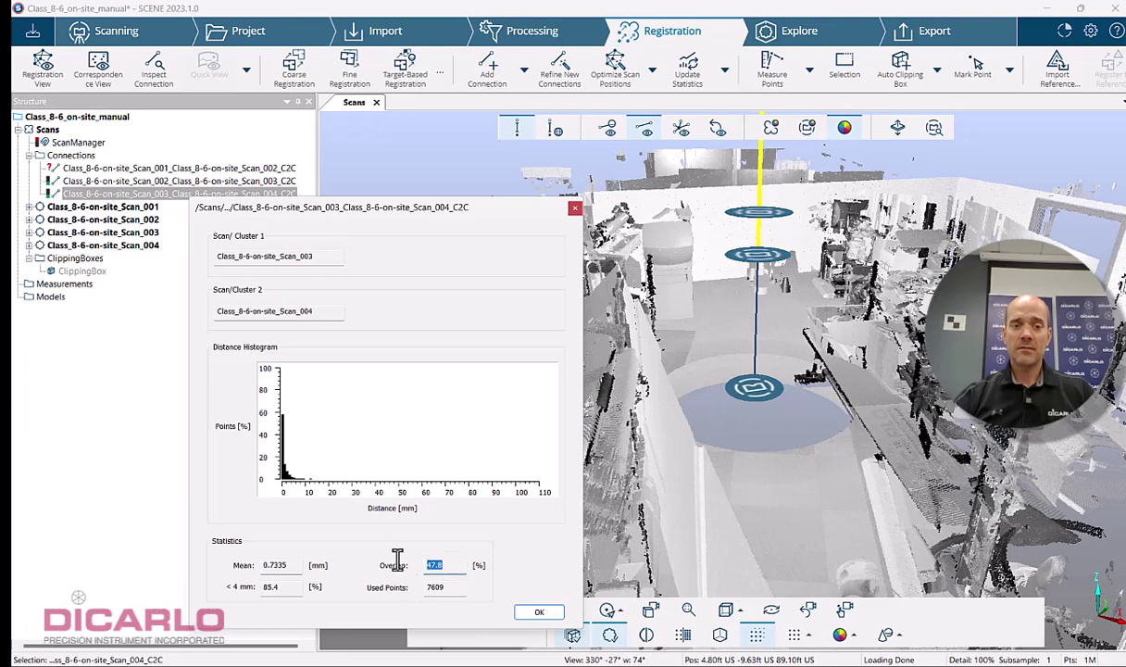
left_click(539, 613)
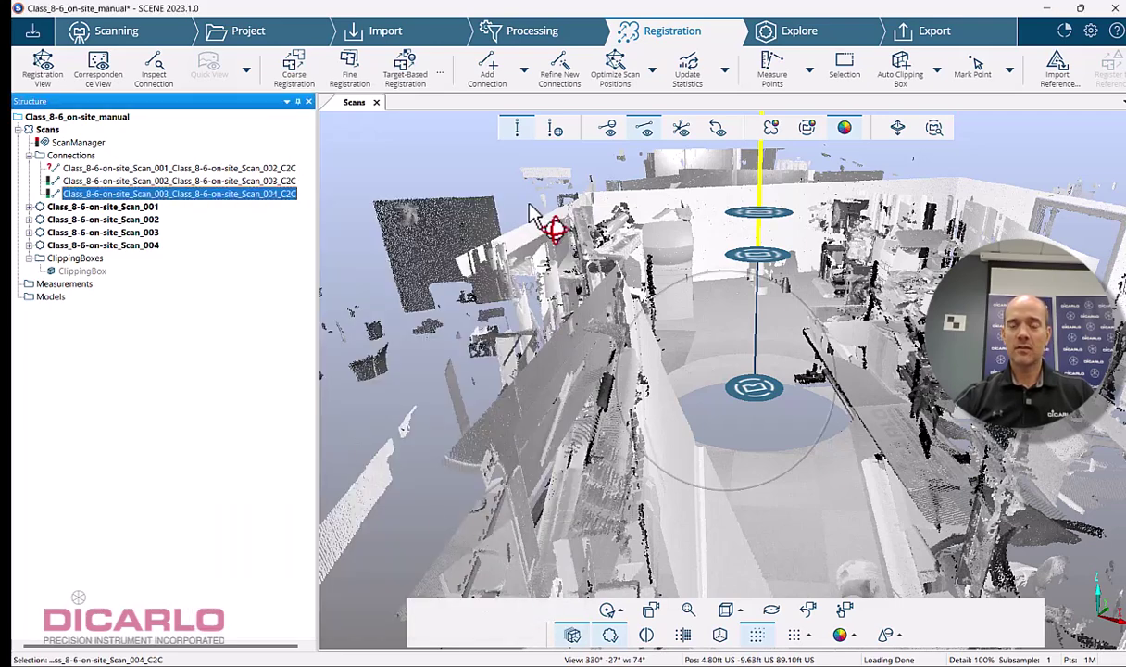
left_click_drag(548, 222, 682, 313)
scroll(683, 313, "down", 5)
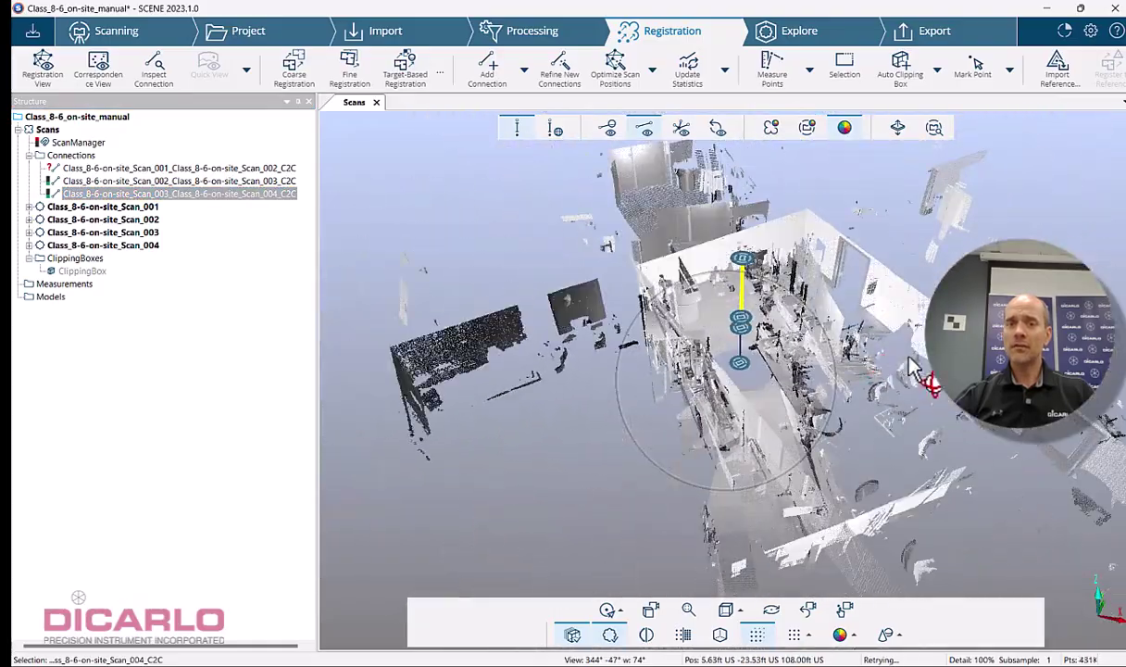
left_click(884, 382)
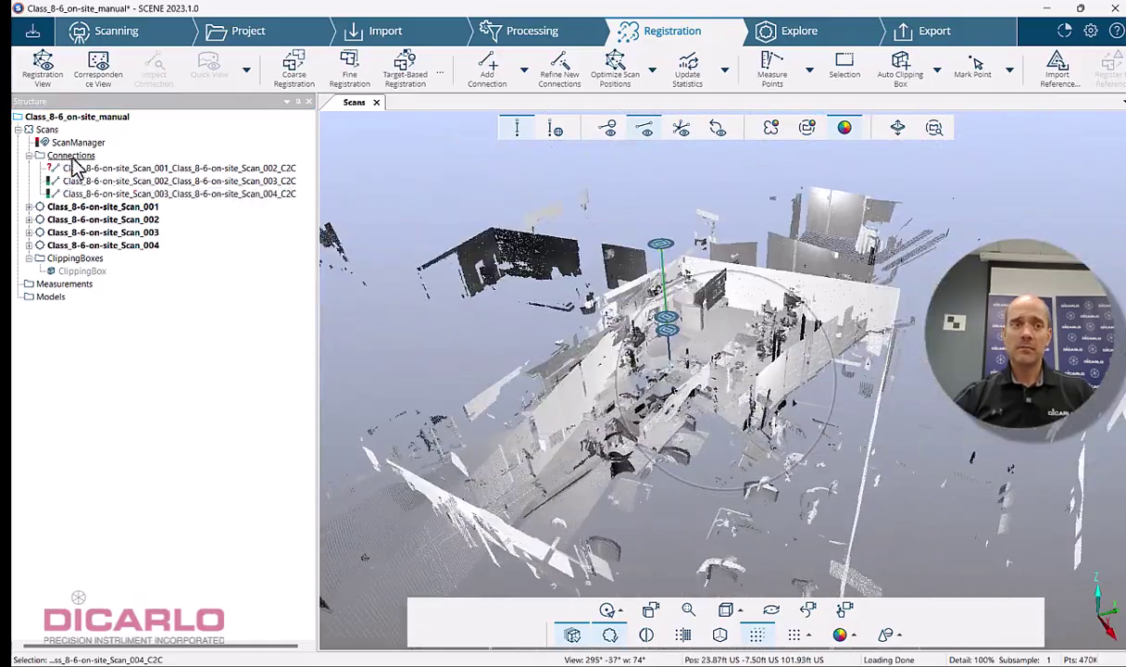
scroll(673, 297, "up", 5)
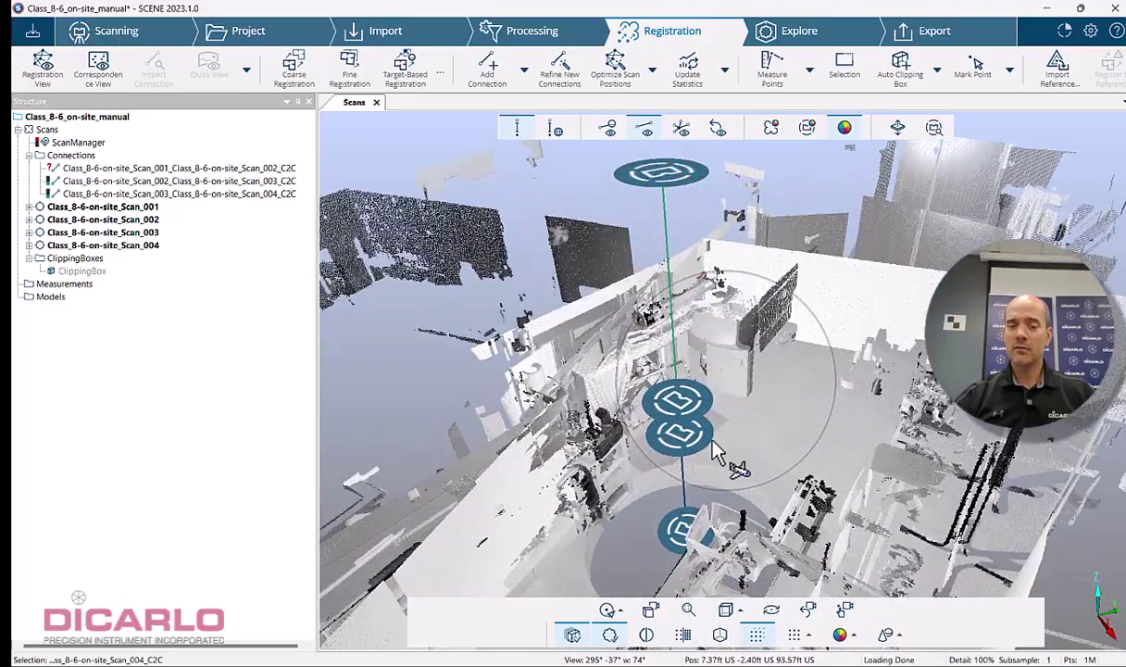
left_click_drag(715, 450, 704, 389)
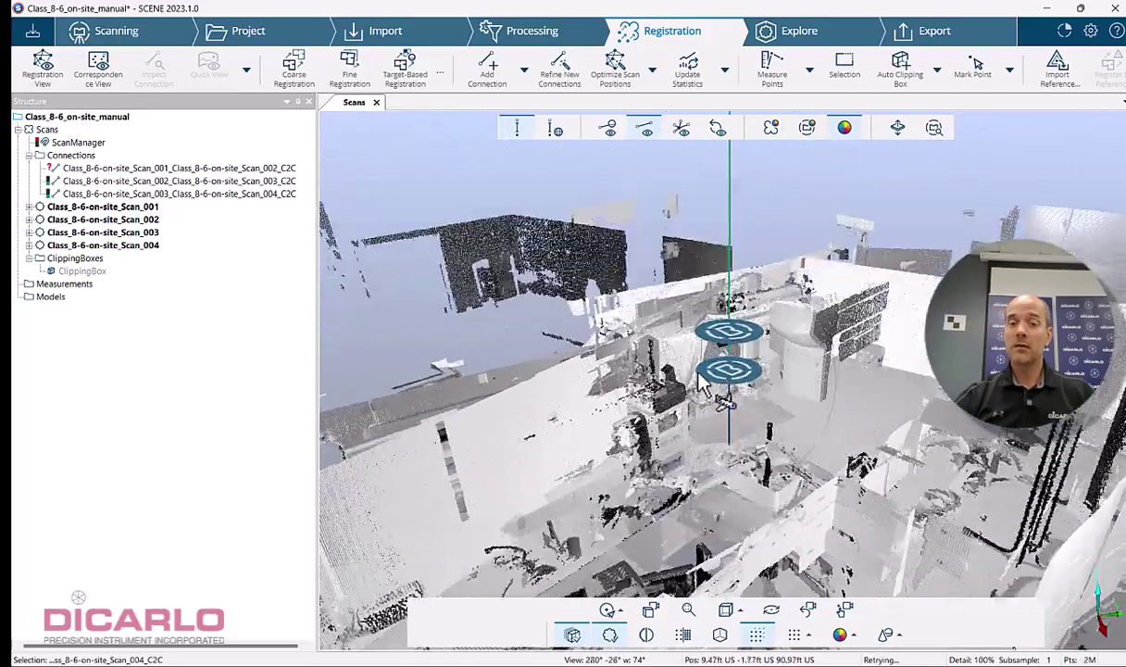
left_click(711, 412)
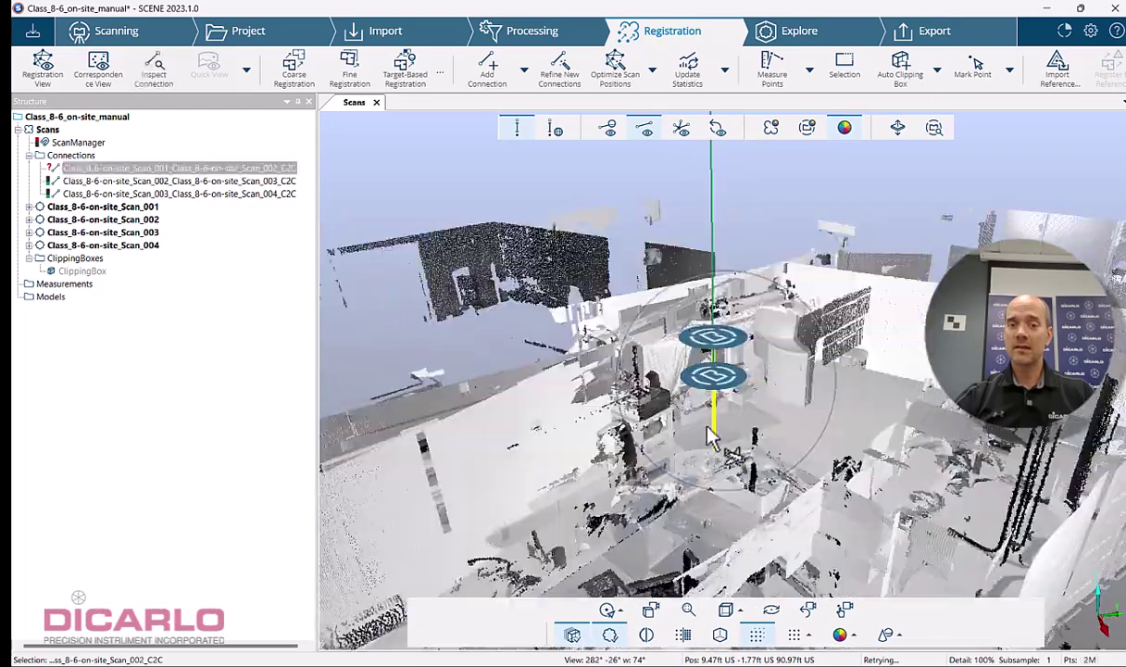
left_click(607, 352)
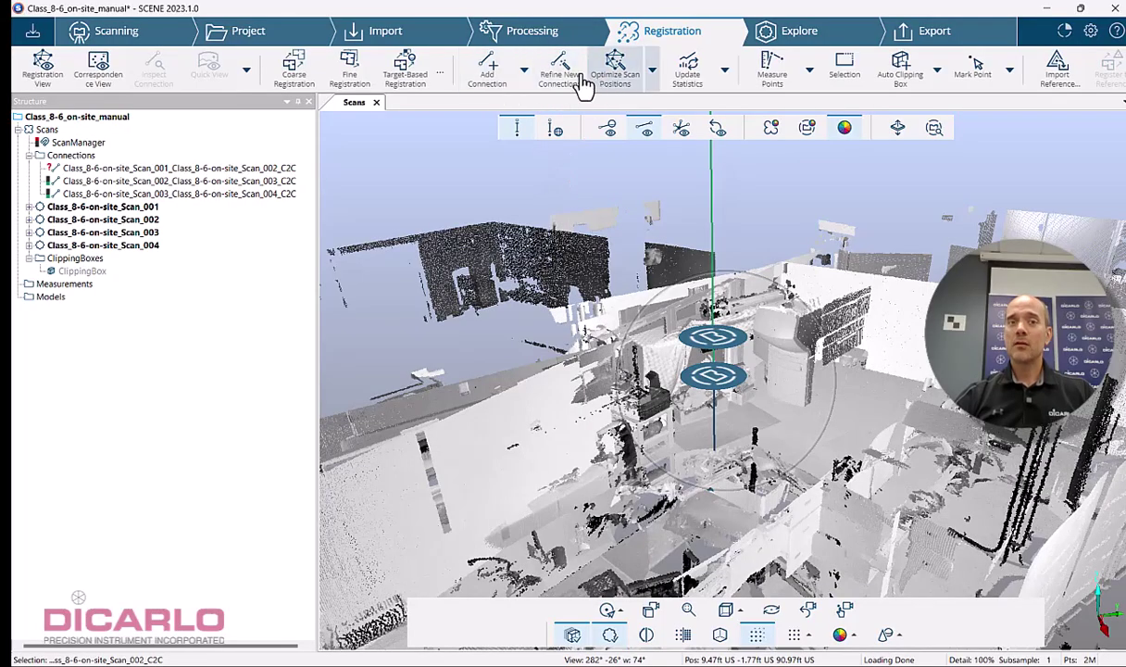
left_click_drag(713, 375, 602, 259)
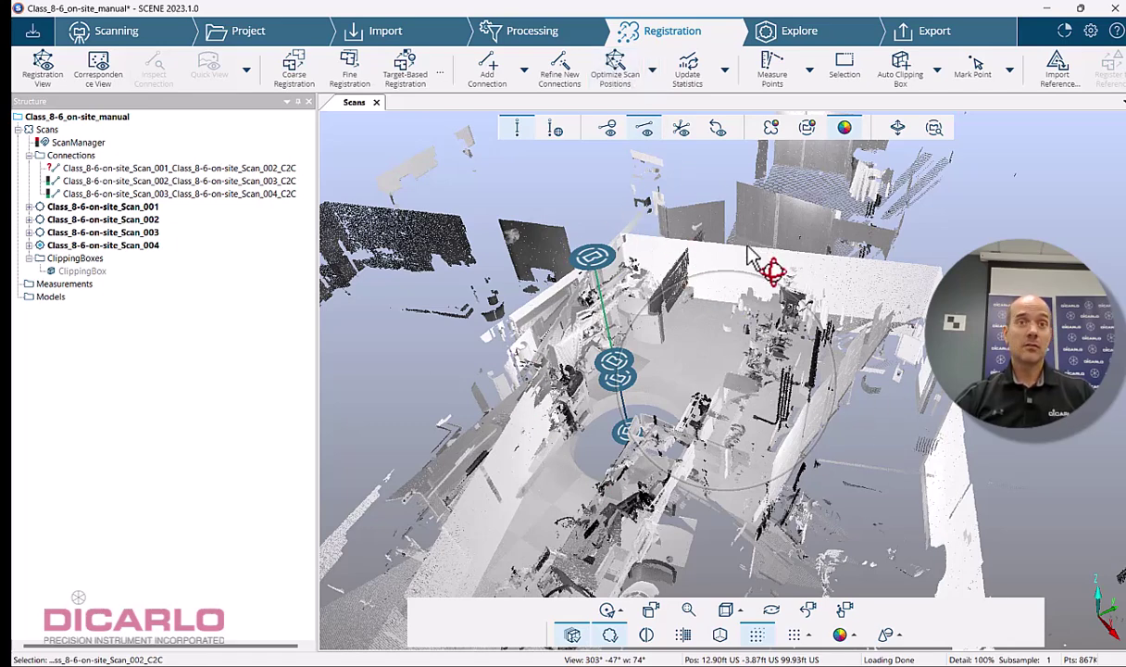
left_click_drag(856, 310, 688, 231)
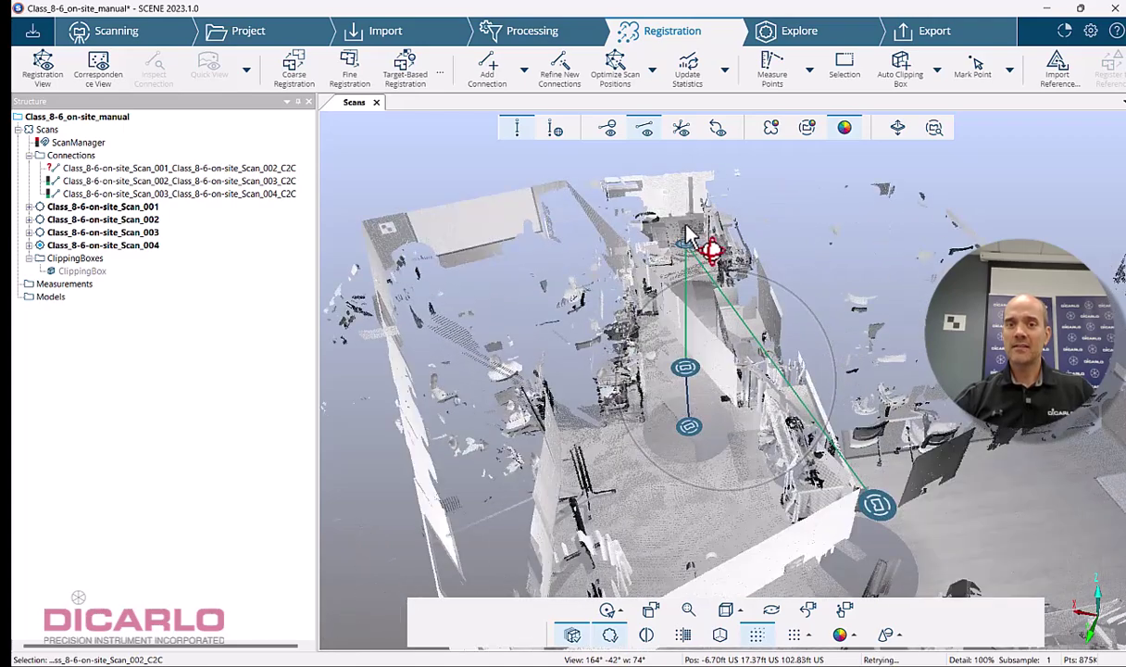
left_click(877, 506)
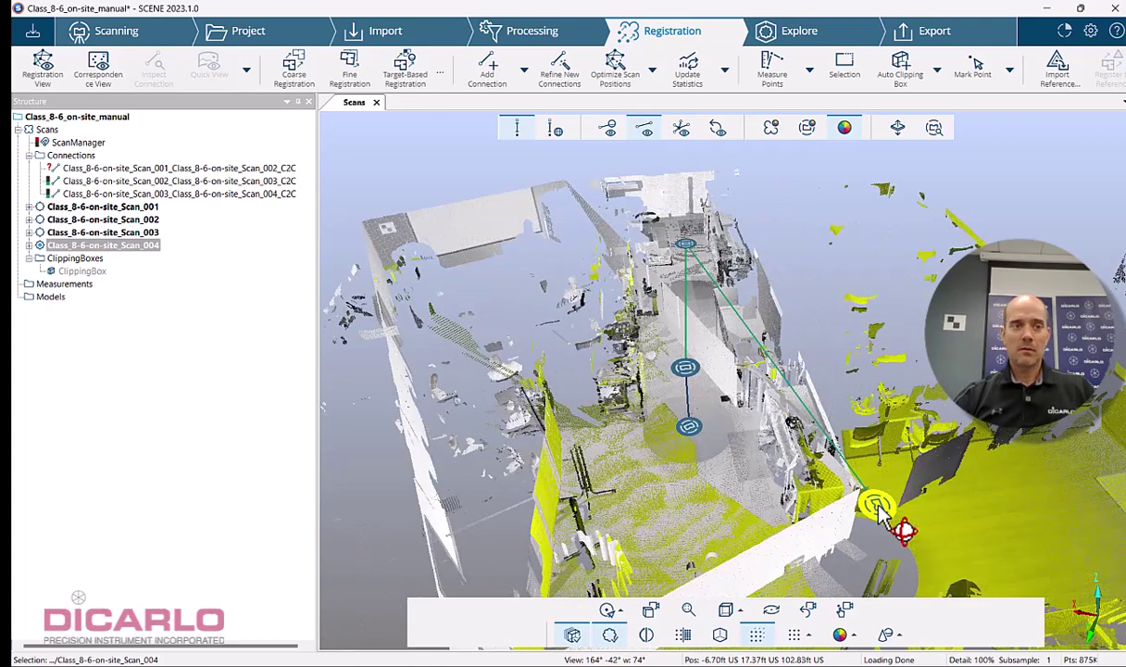
left_click_drag(672, 249, 672, 248)
left_click(686, 244)
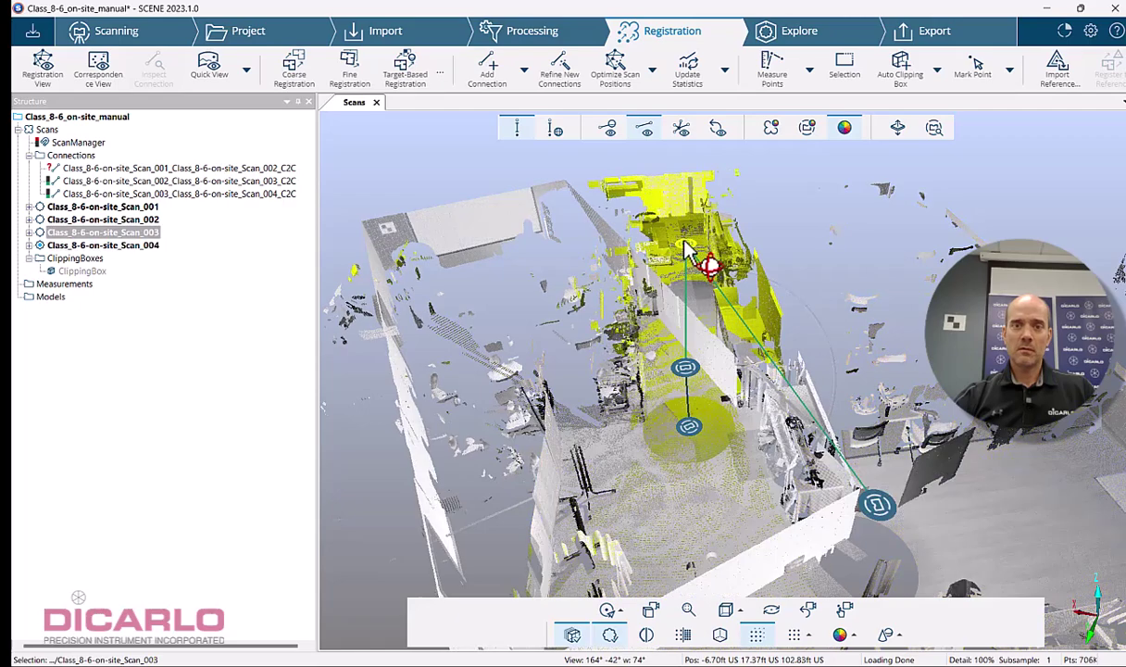
left_click(686, 368)
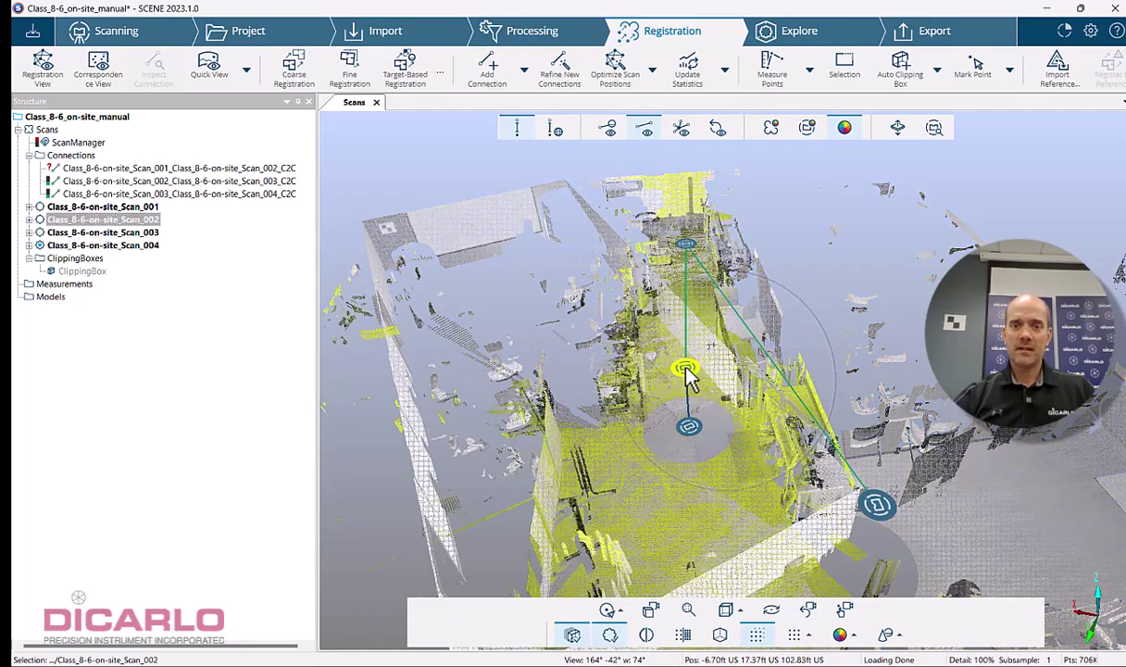
left_click(862, 332)
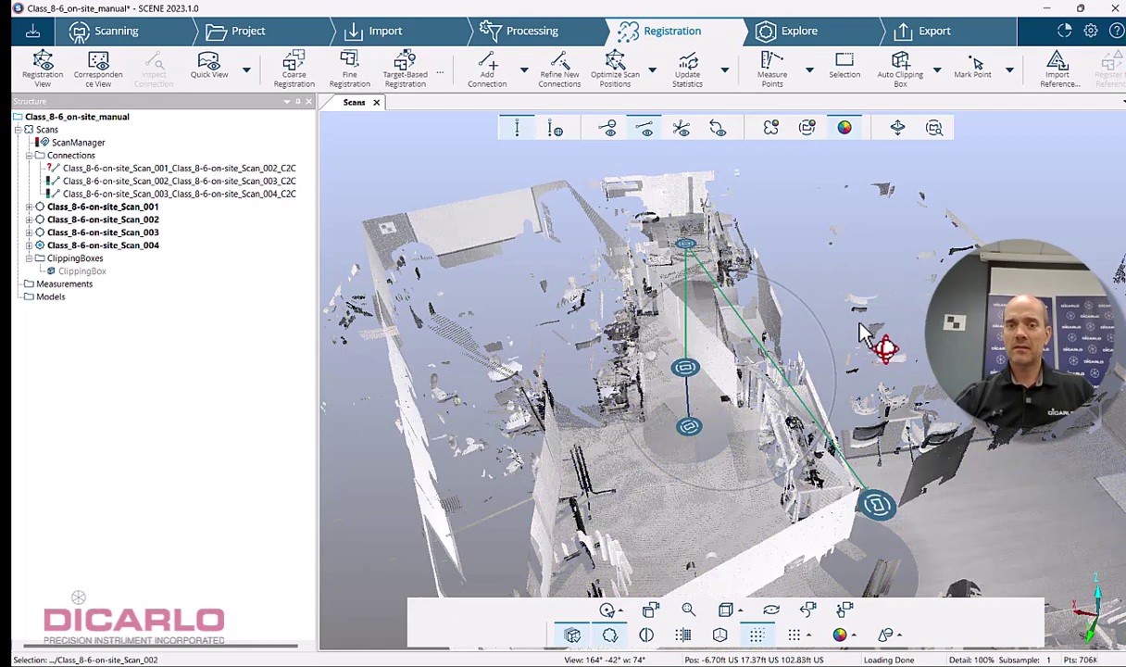
left_click_drag(862, 331, 755, 352)
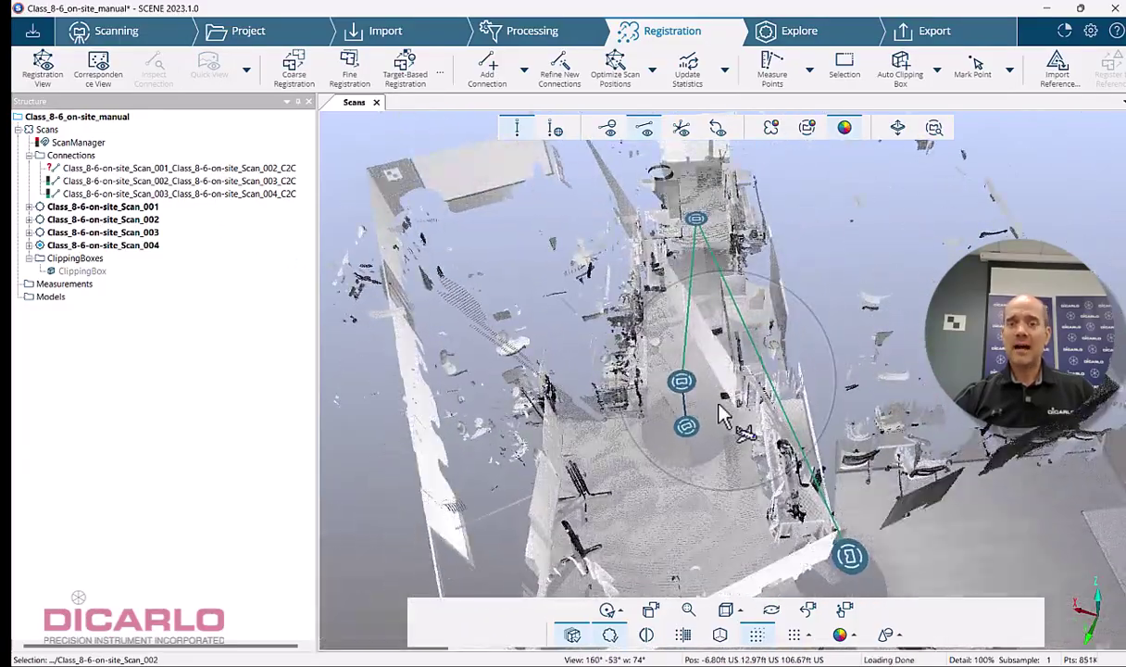
left_click(218, 170)
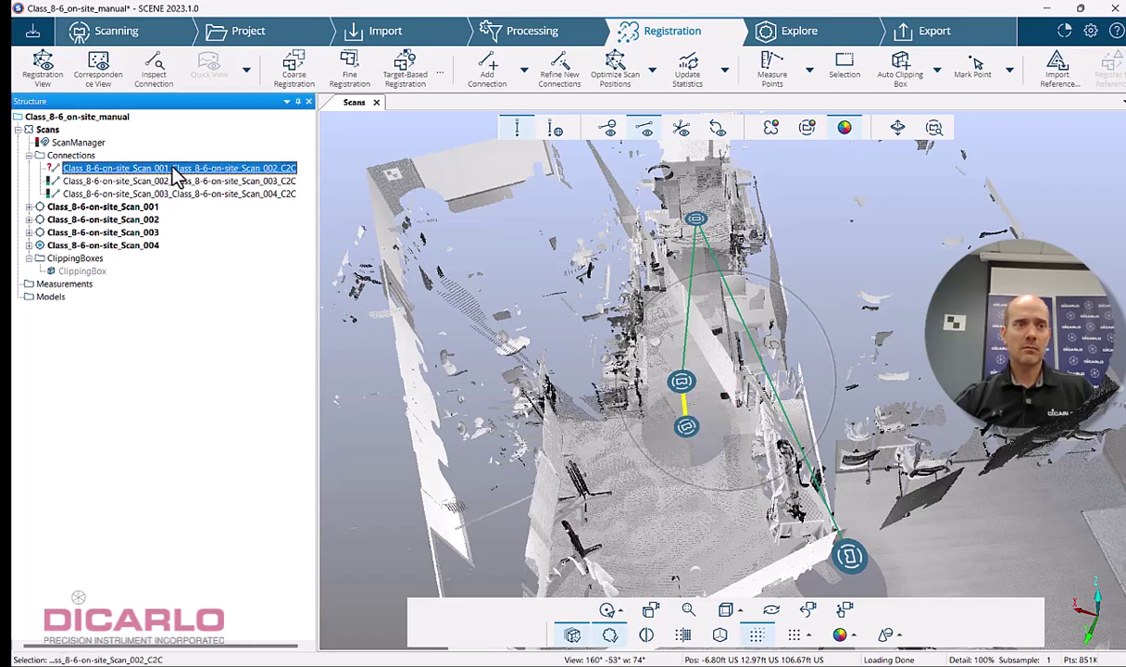
left_click_drag(885, 315, 402, 233)
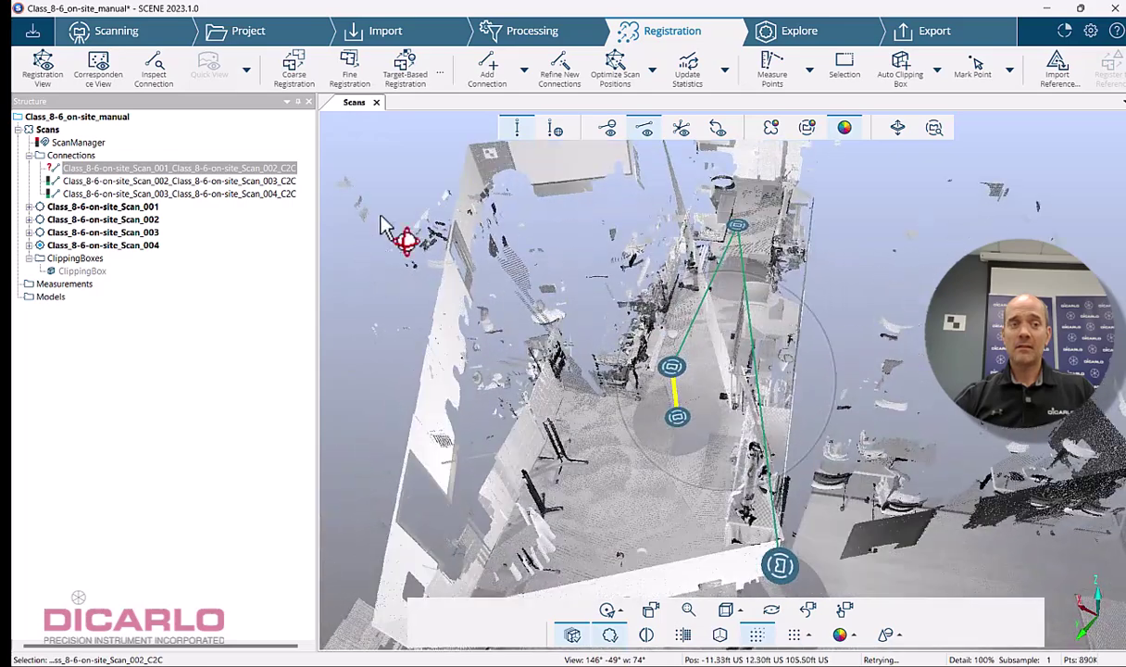
Step: Open the Scan_001–Scan_002 connection in Manual Alignment and slide Scan_002 off Scan_001
right_click(236, 169)
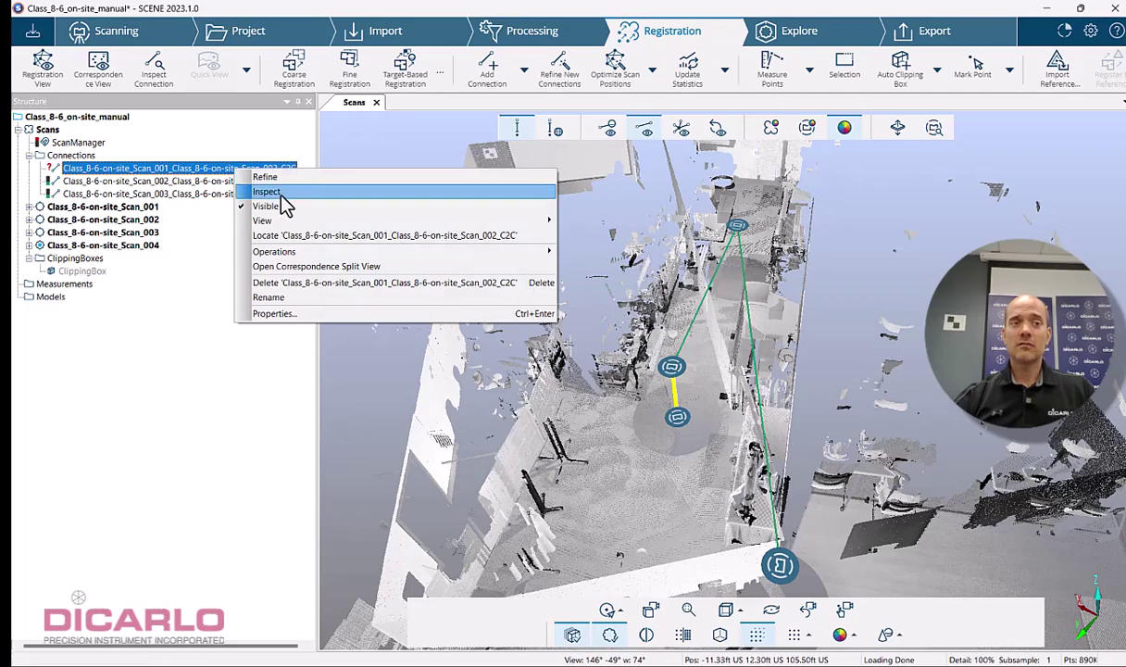
left_click(283, 196)
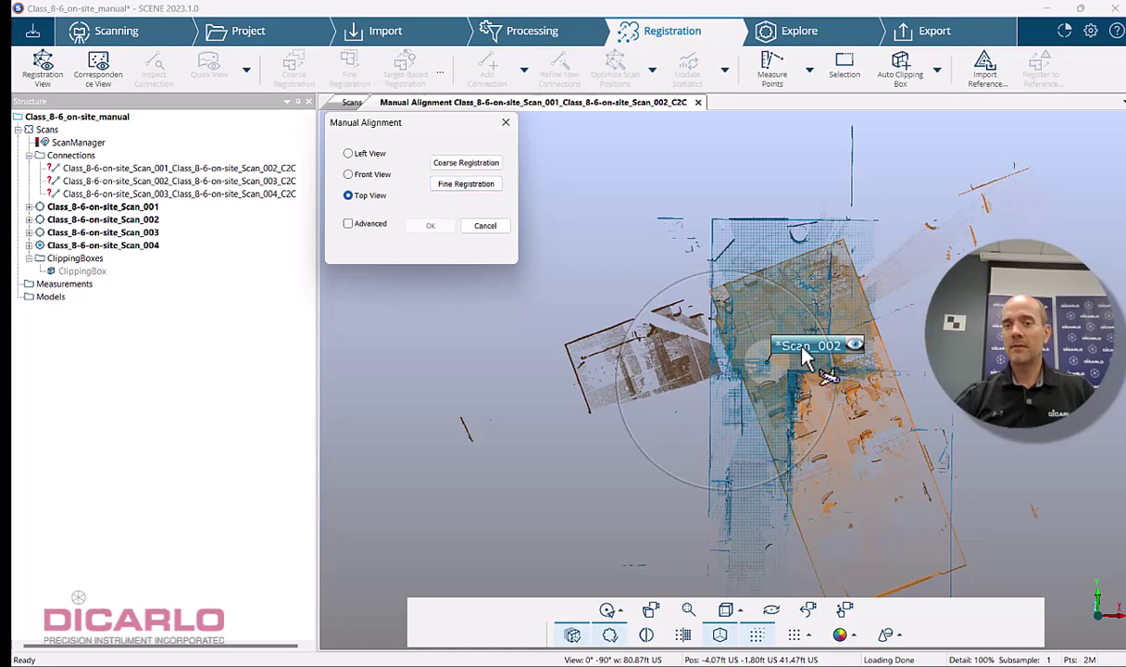
left_click(798, 357)
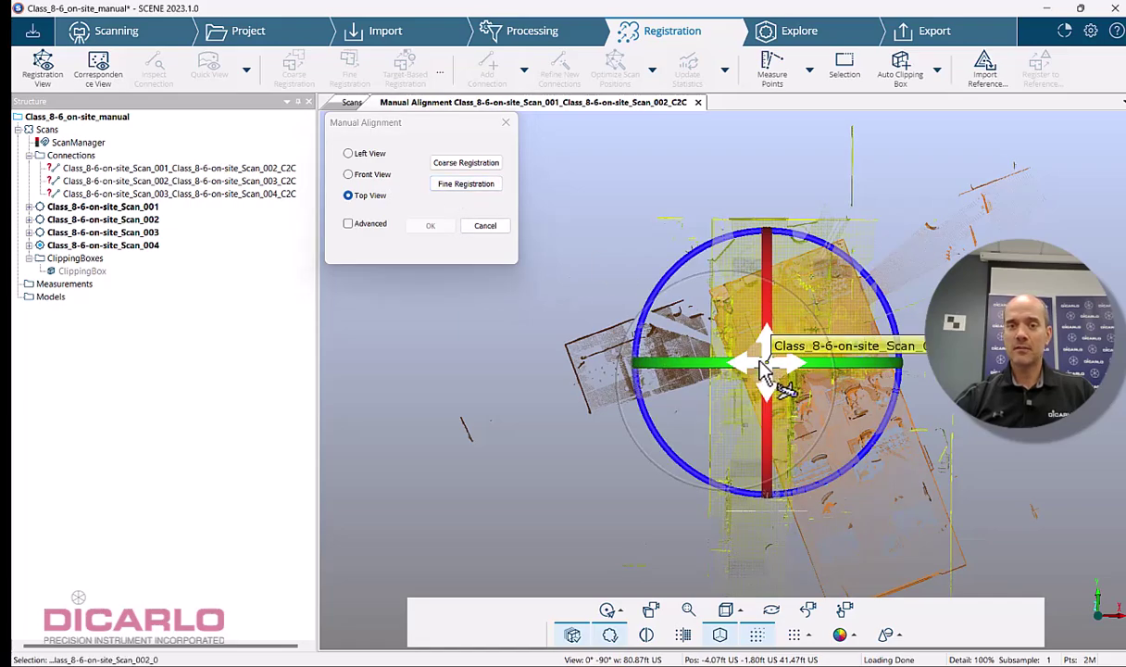
left_click_drag(775, 446, 504, 428)
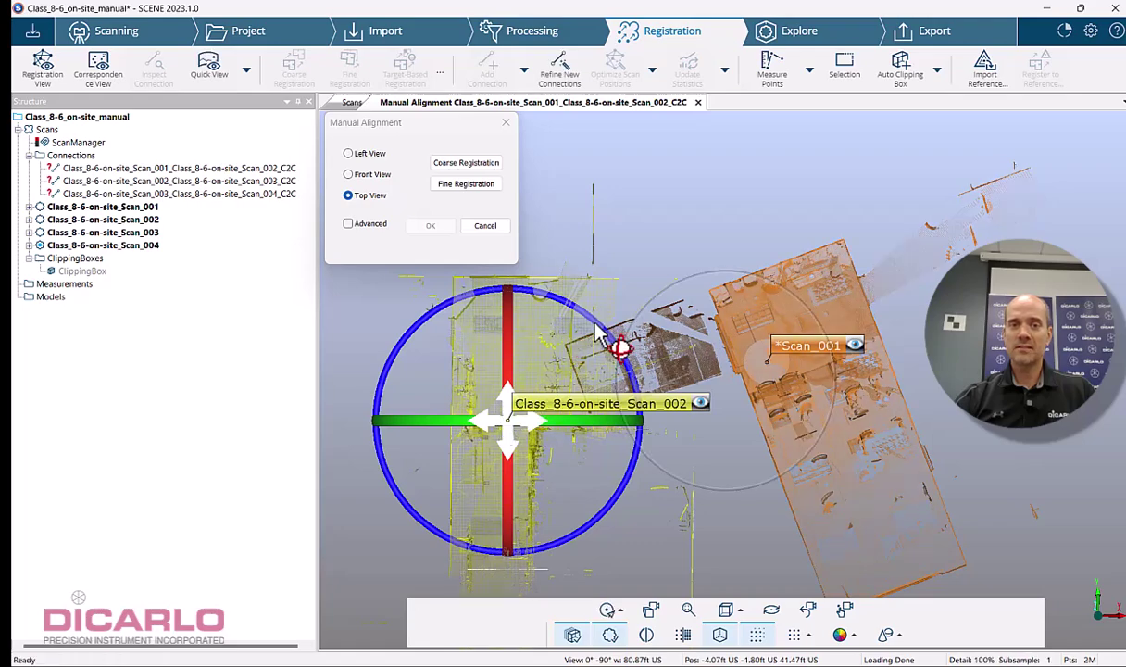
Step: Rotate Scan_002 about 7.70° counter-clockwise and shift it over Scan_001 in plan
right_click_drag(722, 343, 728, 248)
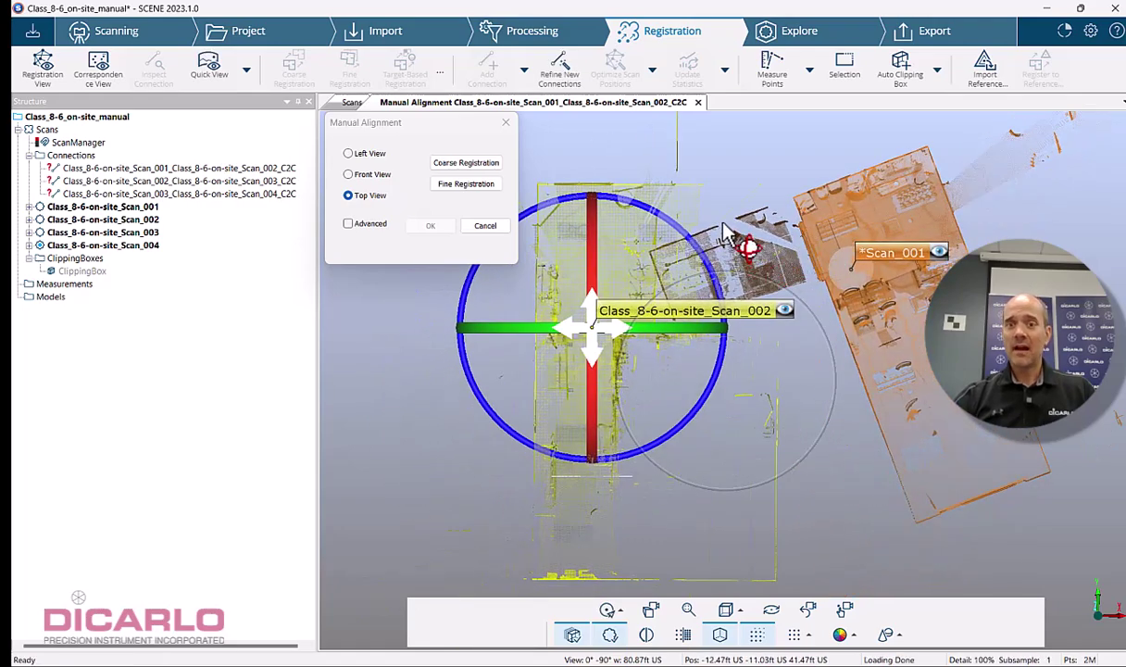
left_click_drag(696, 252, 654, 257)
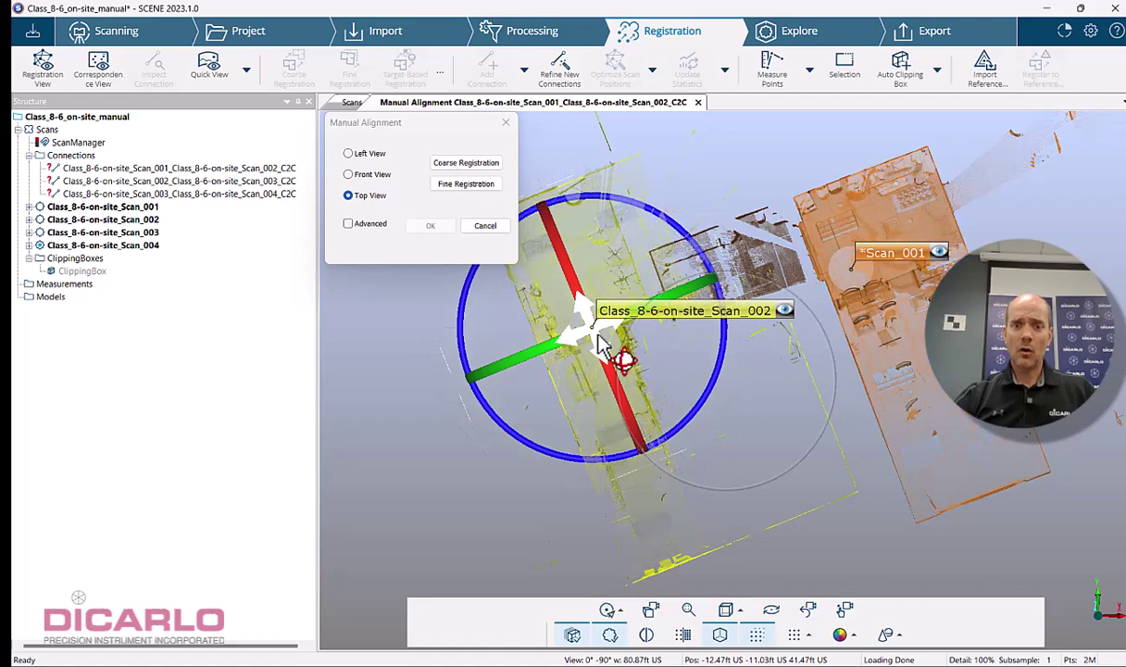
left_click_drag(597, 338, 799, 296)
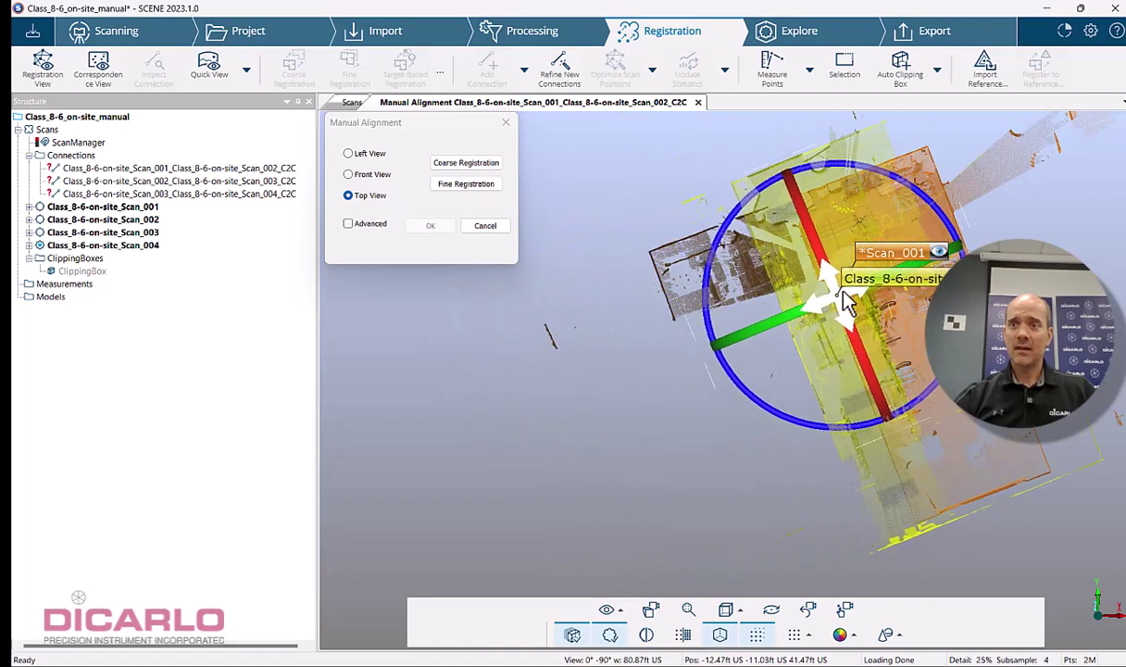
left_click_drag(652, 375, 841, 338)
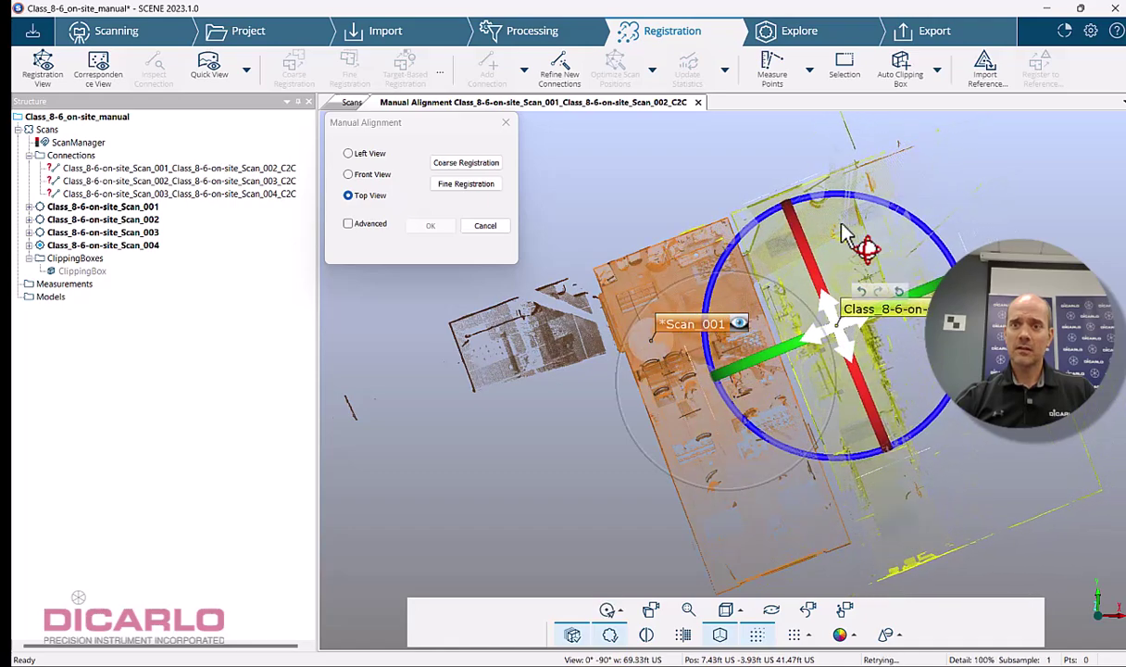
scroll(852, 233, "up", 5)
right_click_drag(827, 250, 767, 290)
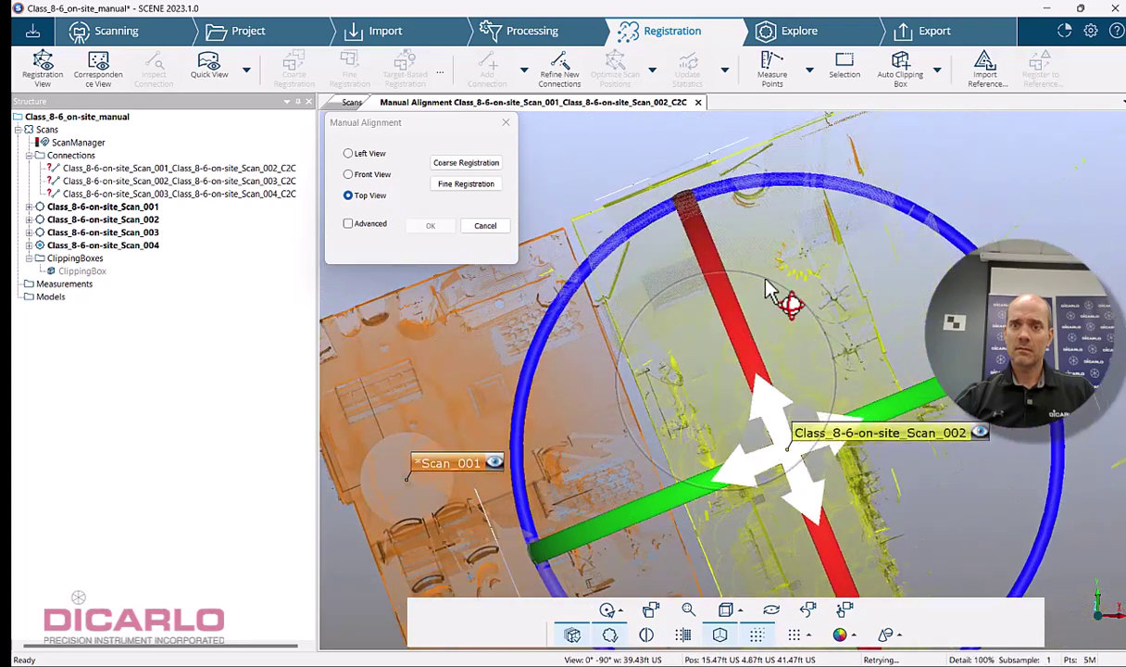
mouse_move(785, 449)
left_mouse_down()
mouse_move(767, 460)
mouse_move(787, 463)
left_mouse_up()
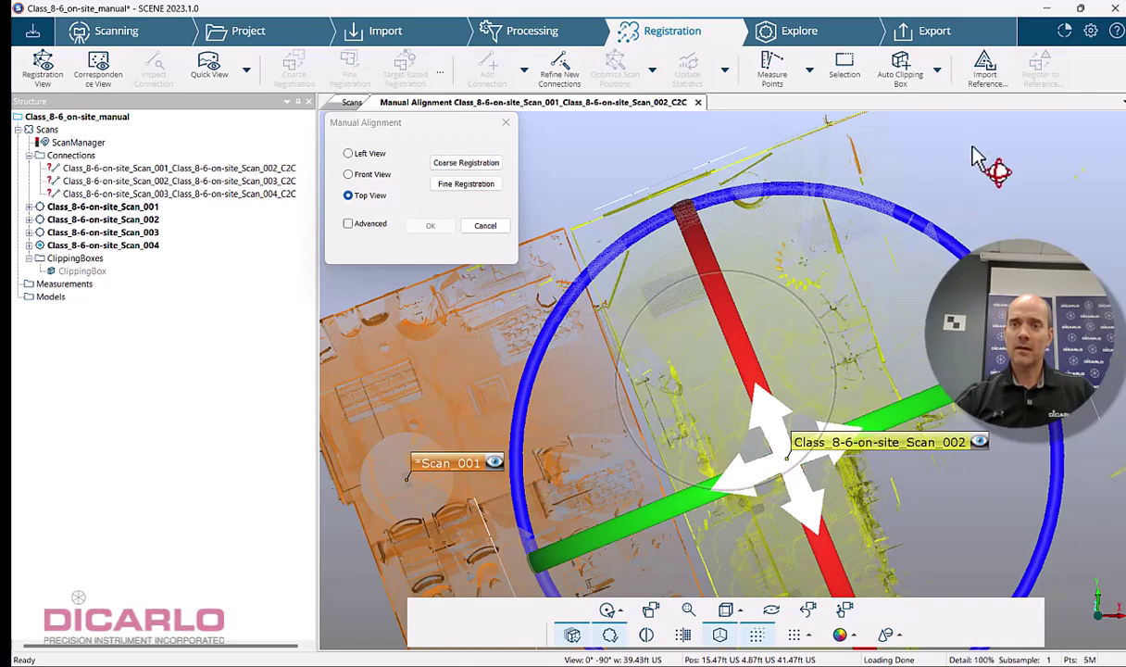
left_click_drag(972, 162, 937, 215)
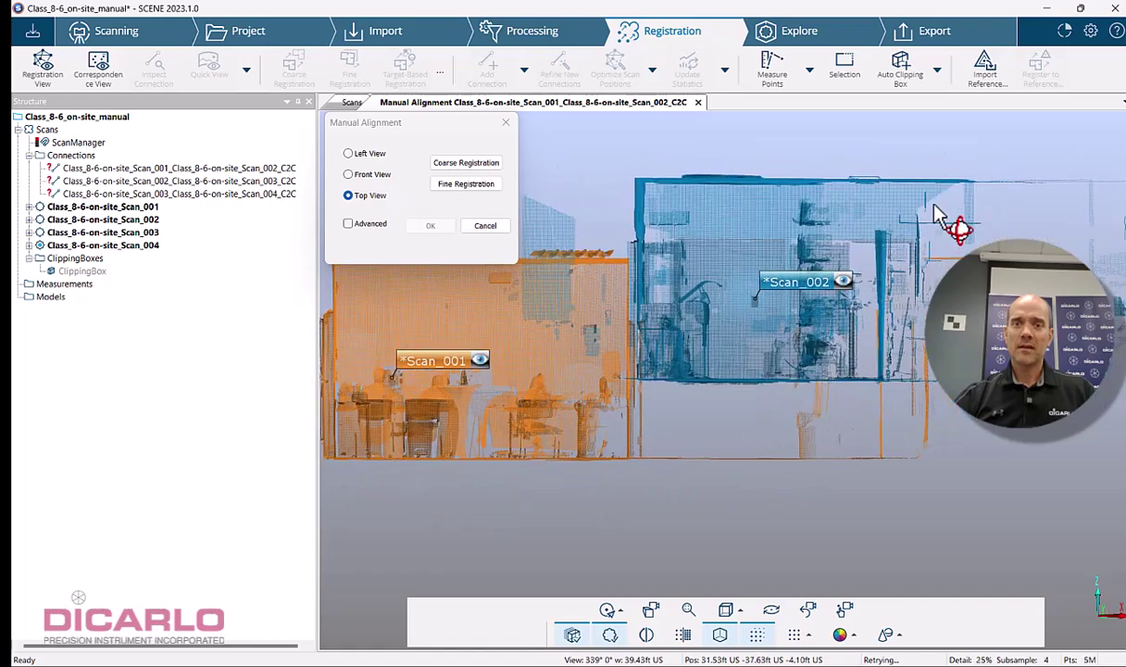
Step: Lower Scan_002 to Scan_001's floor level, then view both scans from the Top preset
left_click(800, 298)
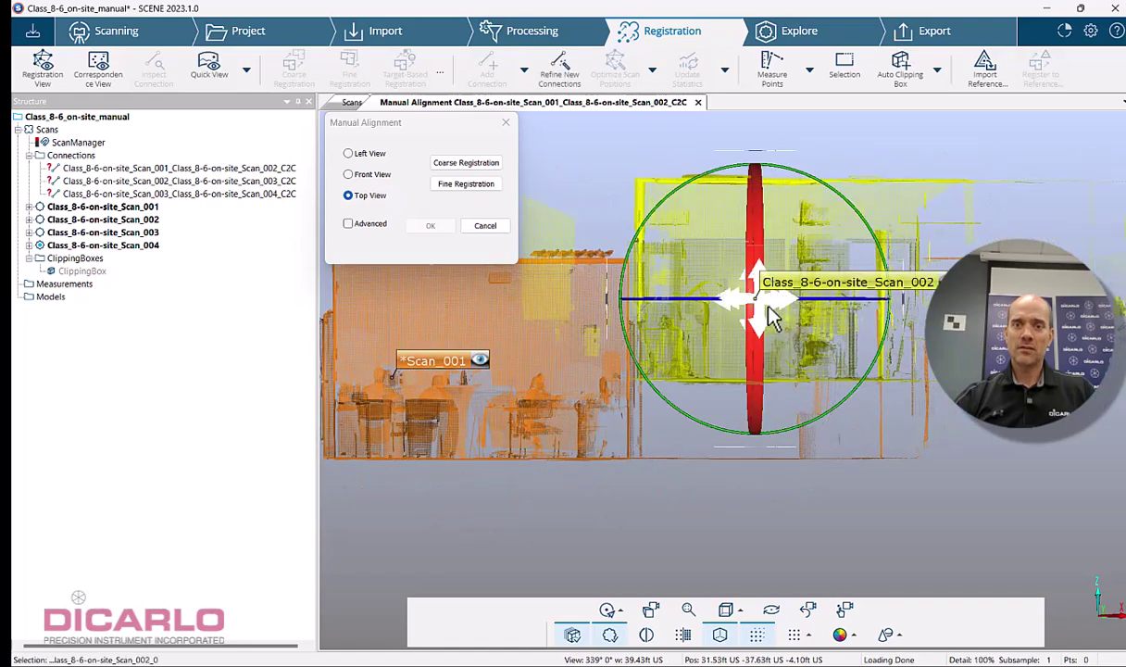
left_click_drag(773, 318, 774, 382)
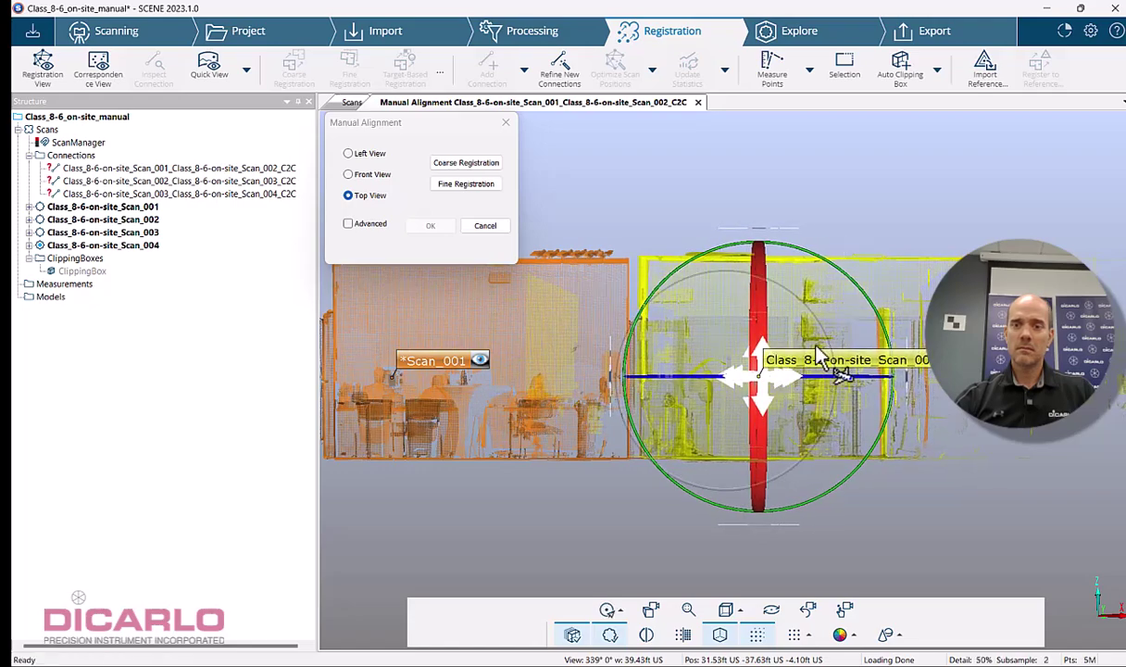
left_click(726, 609)
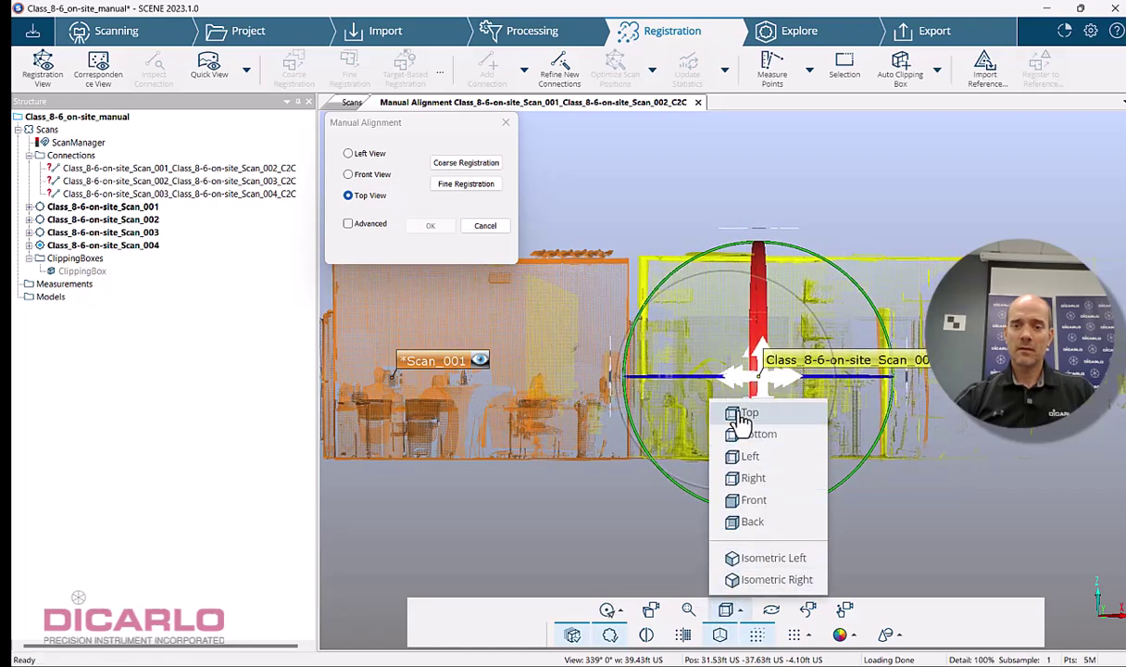
left_click(745, 413)
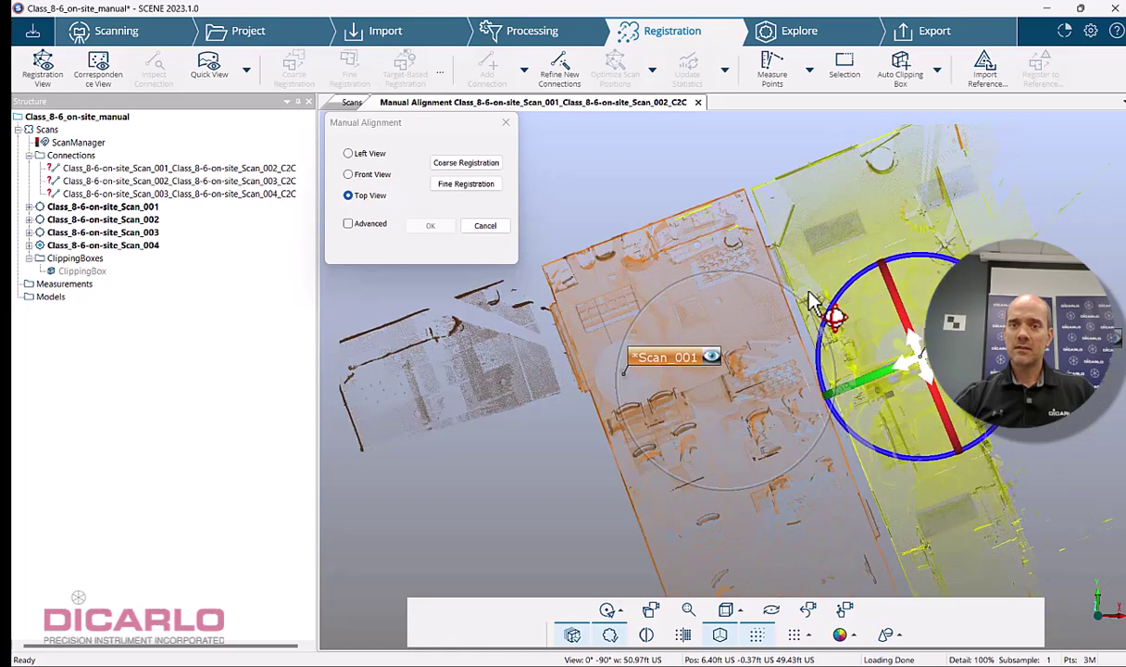
right_click_drag(811, 301, 711, 334)
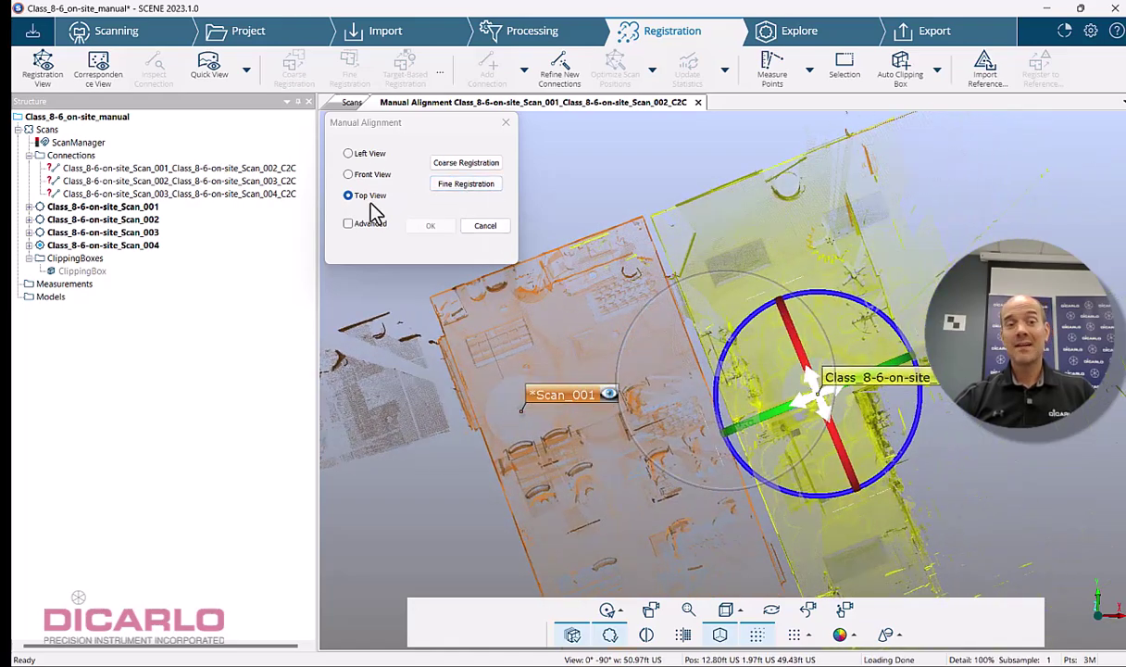
Step: Attempt Fine Registration, dismiss the REG-2 error, and cancel the manual alignment
left_click(466, 184)
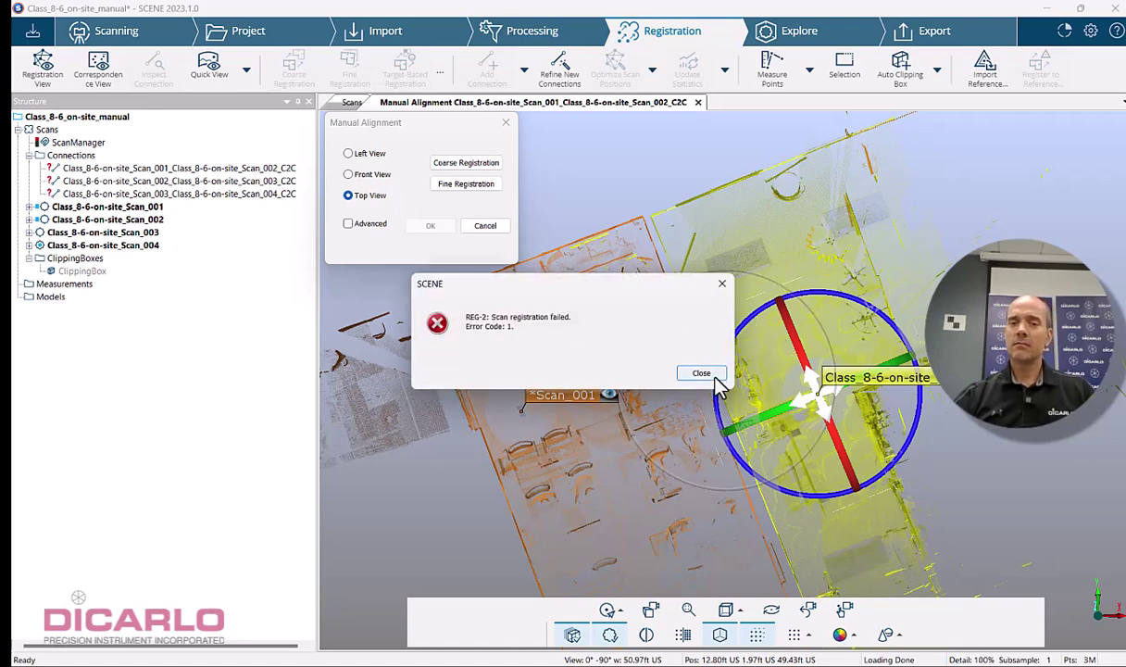
left_click(701, 374)
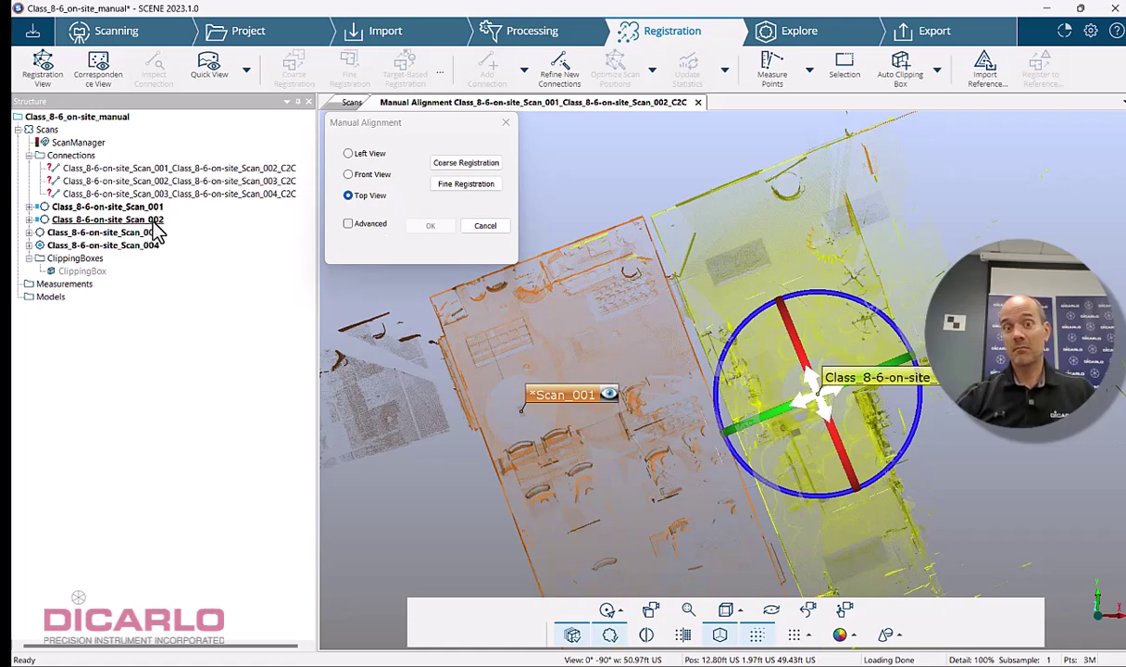
left_click(485, 227)
left_click_drag(867, 347, 732, 334)
left_click(221, 173)
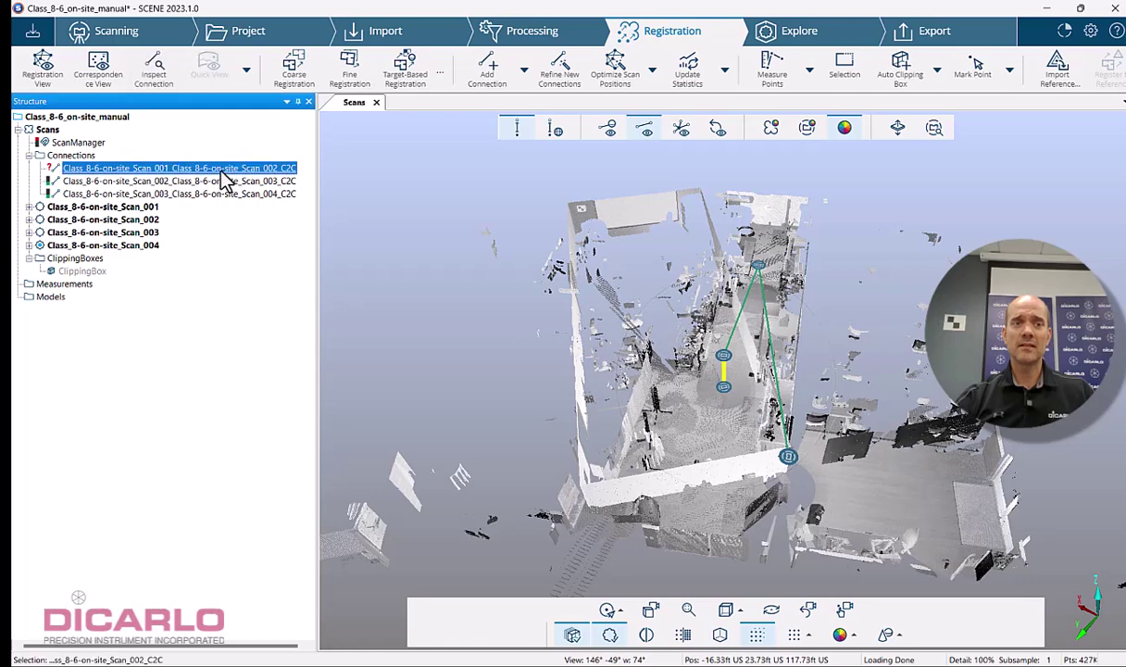
Step: Delete the Scan_001–Scan_002 connection and confirm with Yes
right_click(237, 176)
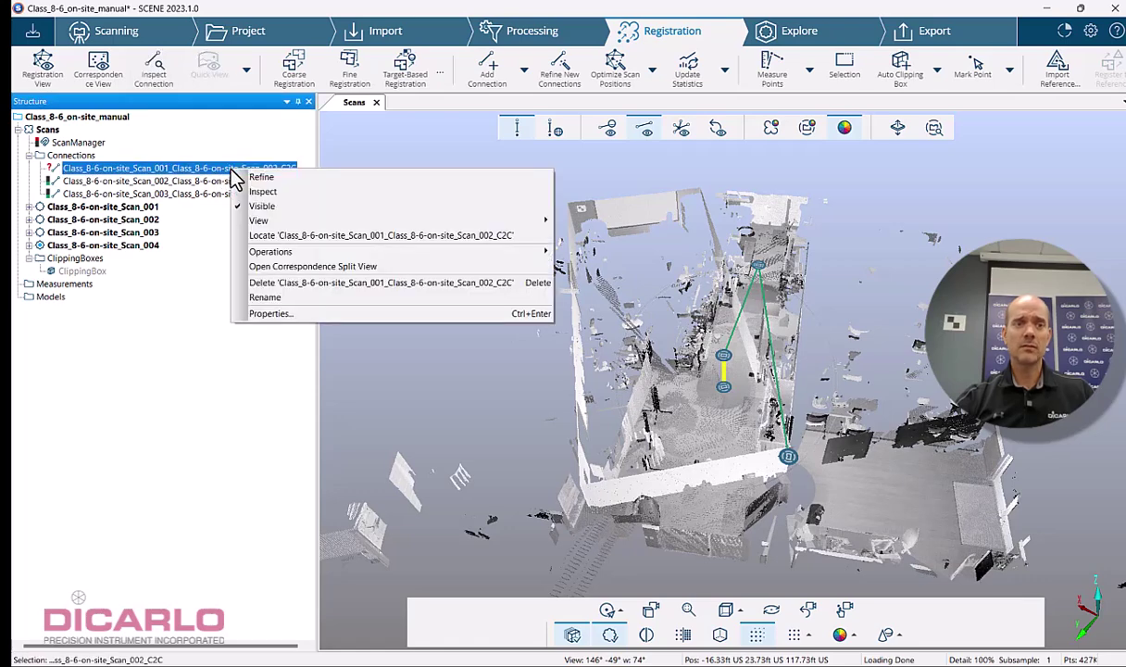
left_click(306, 295)
left_click(631, 401)
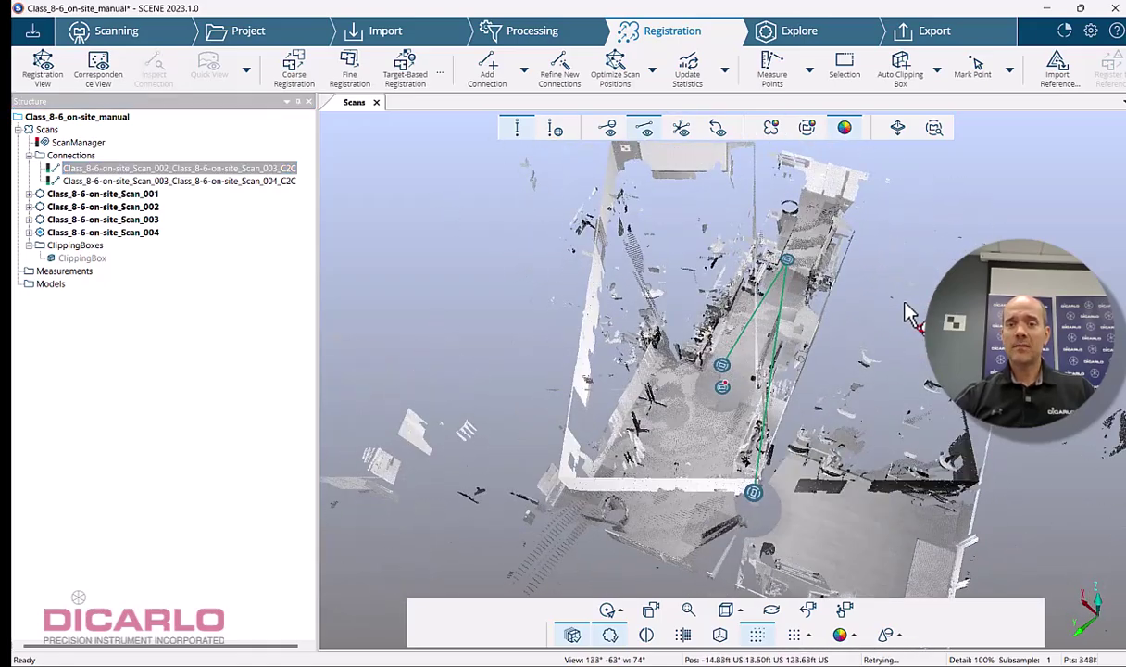
Step: Hide Scan_001 to inspect the remaining scans, then make it visible again
left_click(125, 194)
right_click(126, 196)
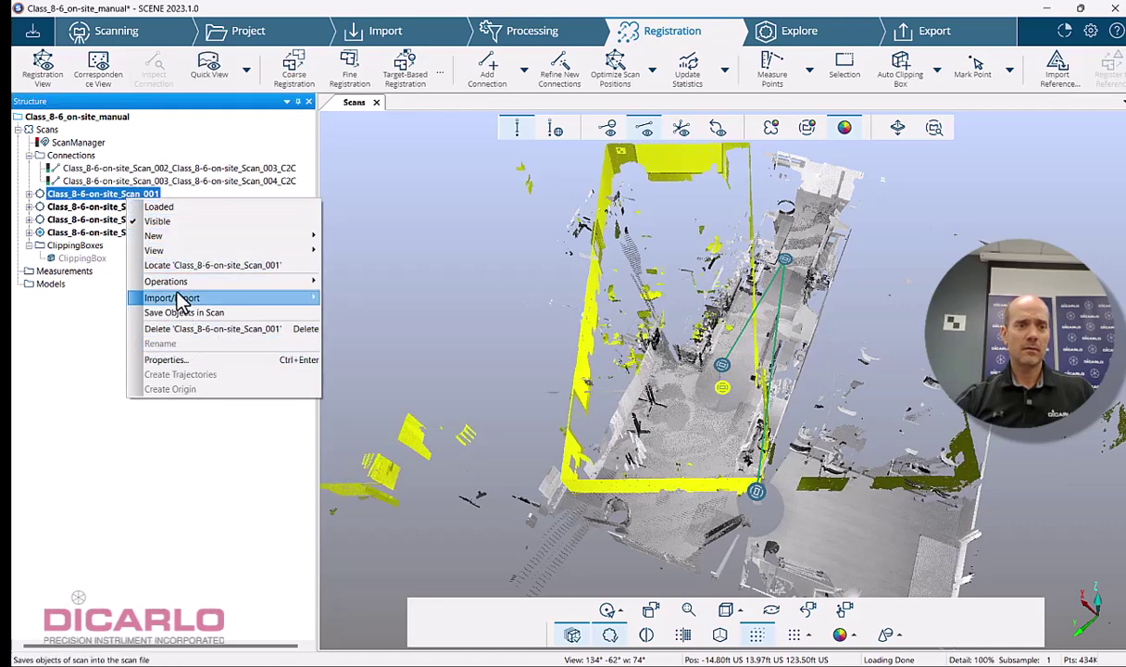
left_click(172, 222)
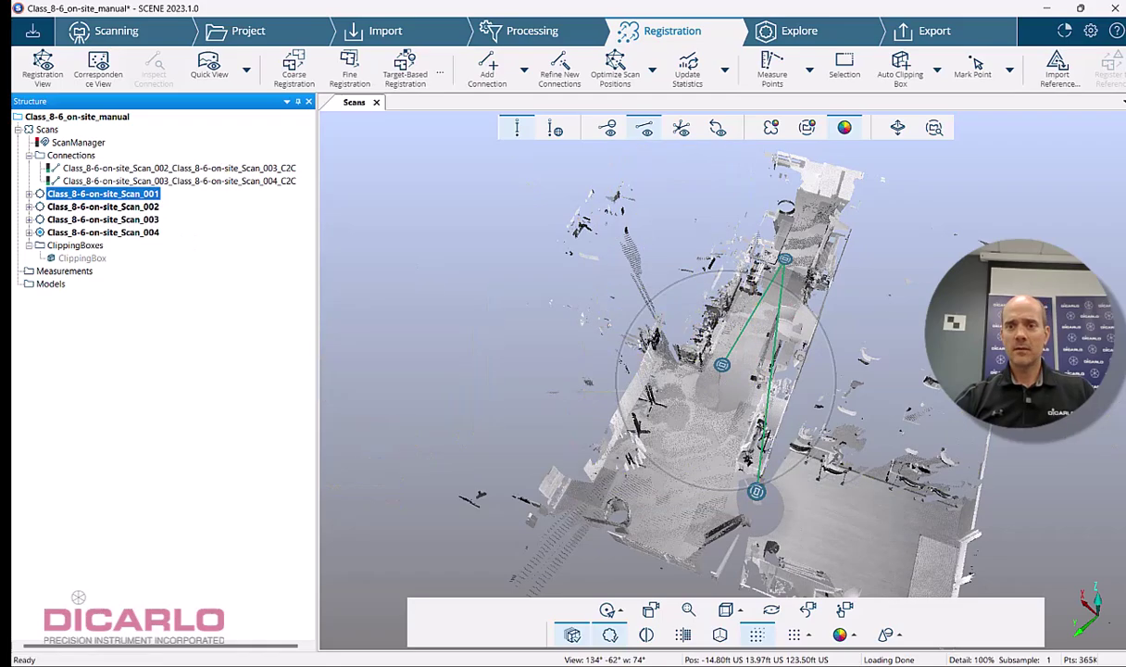
mouse_move(833, 231)
left_mouse_down()
mouse_move(857, 268)
mouse_move(838, 252)
mouse_move(854, 311)
mouse_move(757, 422)
mouse_move(838, 380)
mouse_move(787, 374)
mouse_move(767, 460)
mouse_move(757, 428)
mouse_move(774, 260)
left_mouse_up()
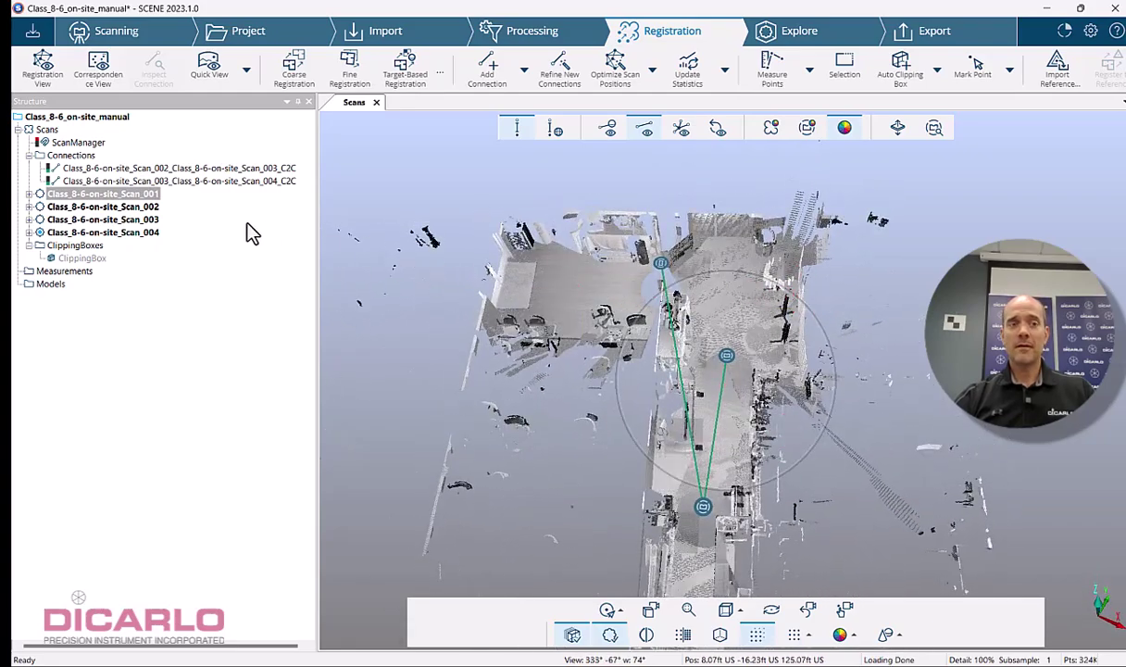
right_click(142, 201)
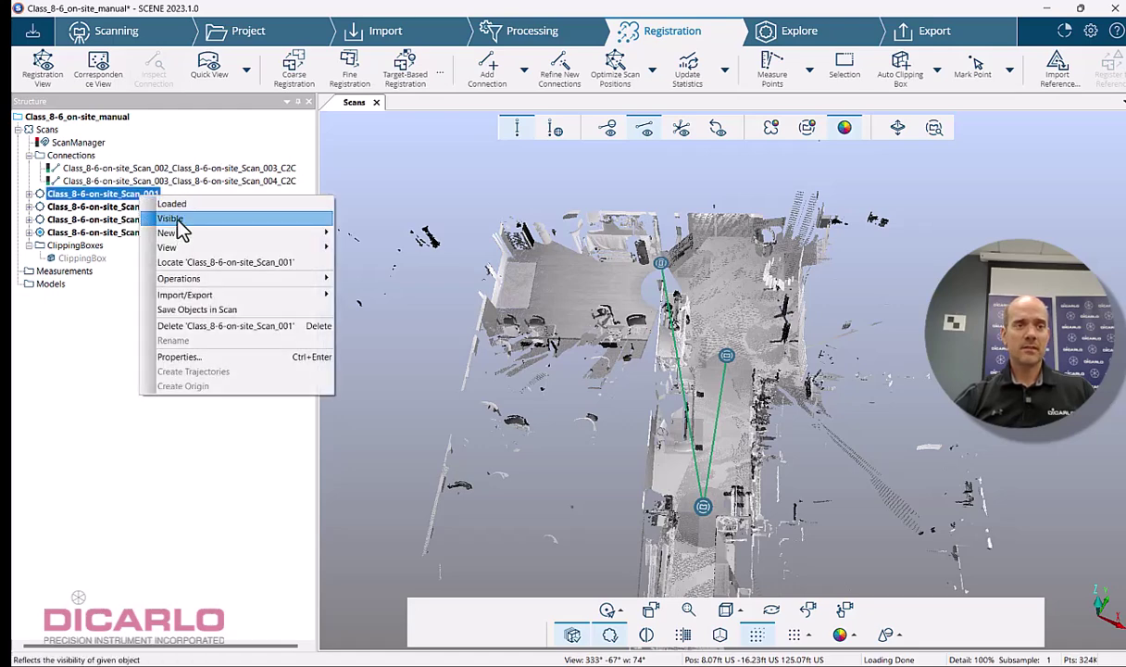
left_click(176, 222)
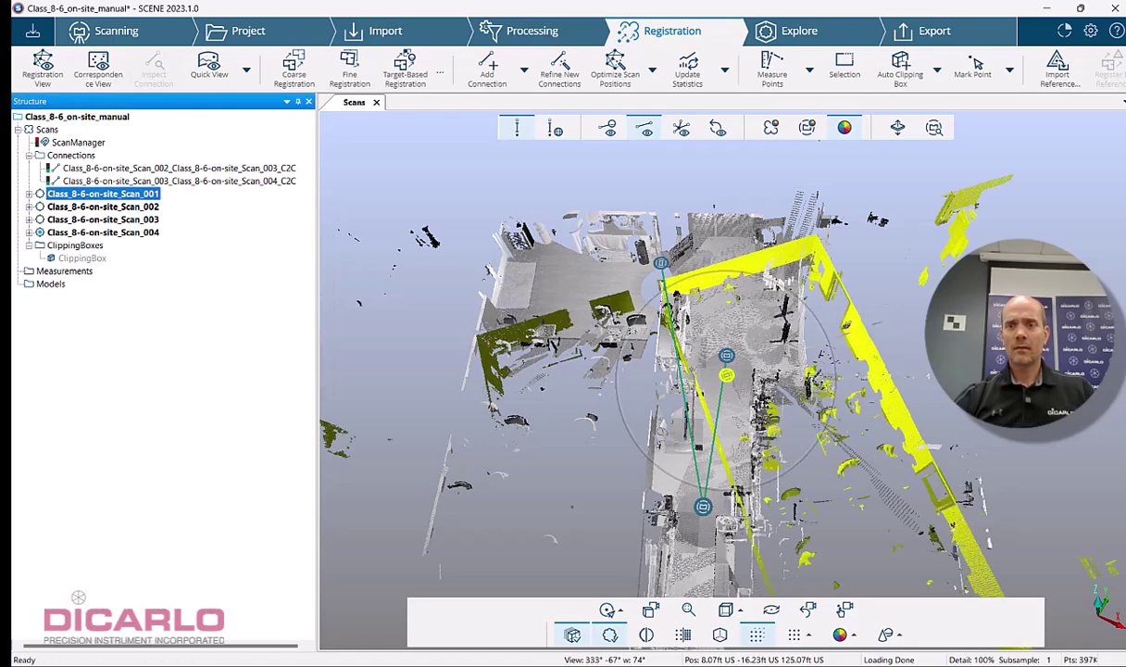
left_click_drag(630, 255, 584, 251)
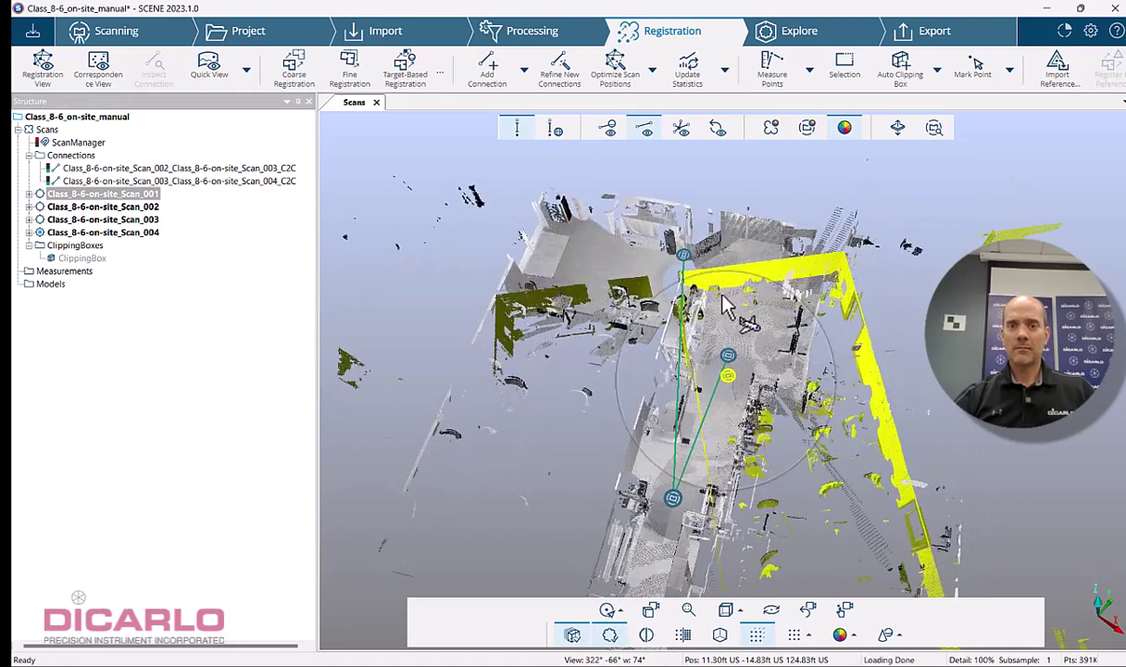
Step: Select the Scan_003–Scan_004 connection and Scan_004 in the view, zooming around them
left_click(684, 261)
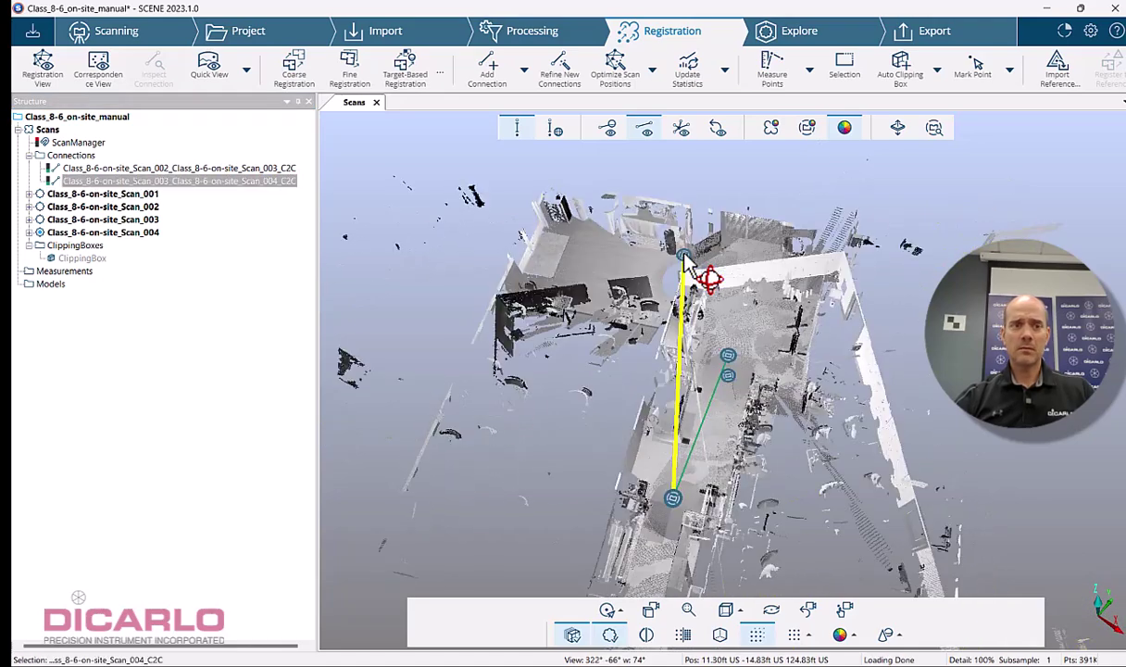
left_click(682, 259)
scroll(686, 260, "up", 5)
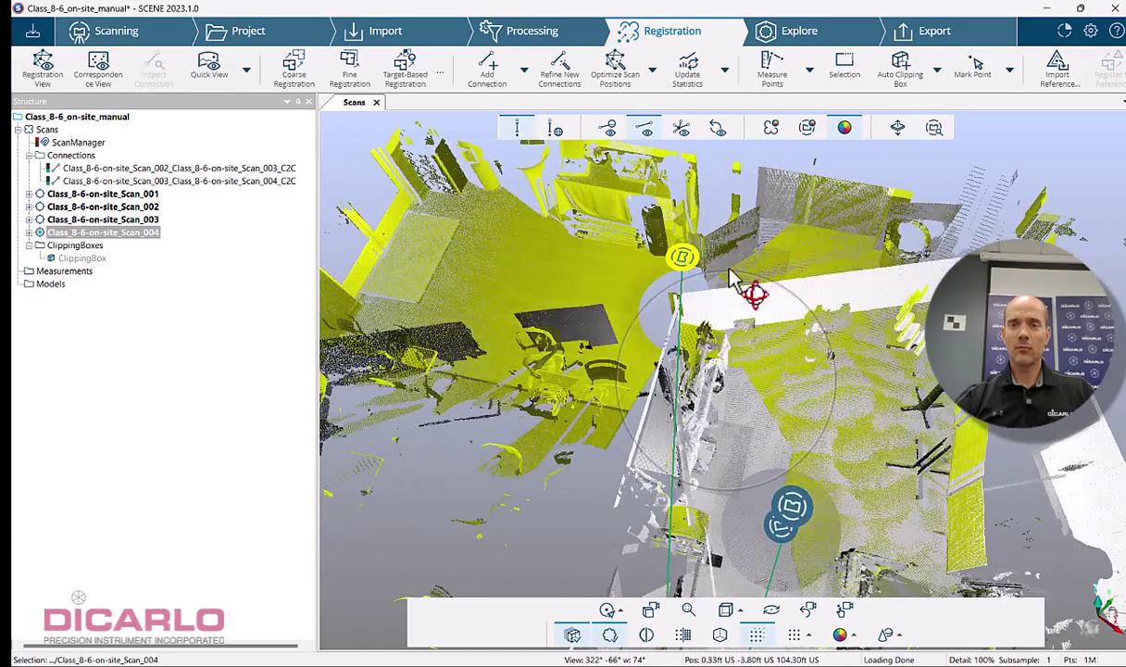
scroll(648, 277, "down", 4)
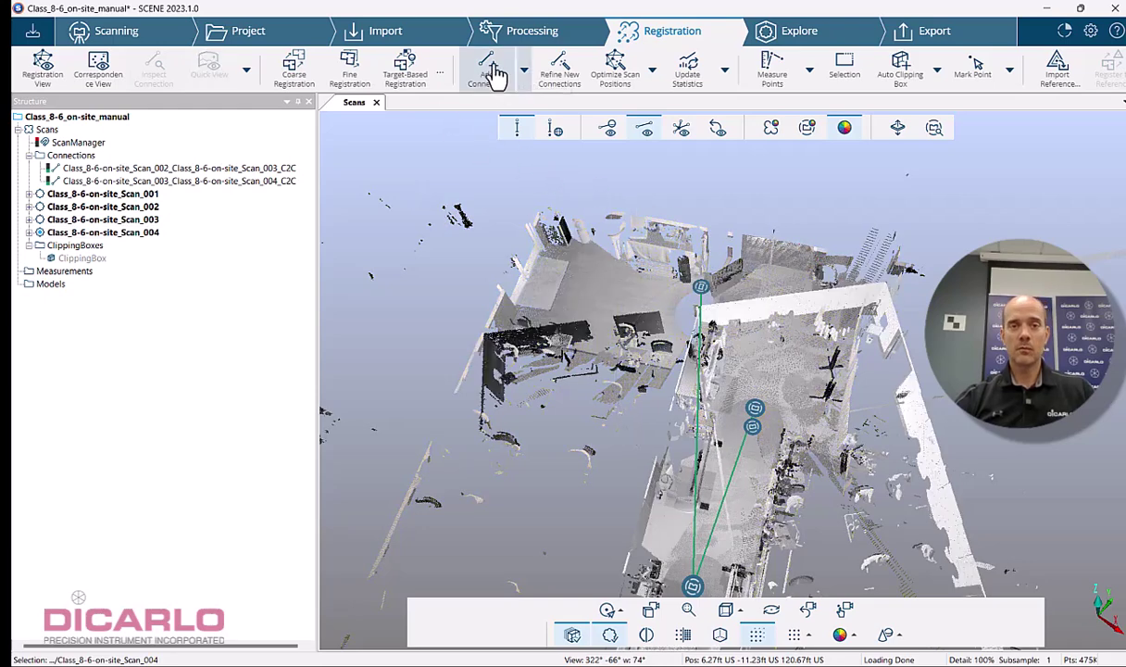
Step: Add a new cloud-to-cloud connection from Scan_001 to Scan_004 and glance at its details
left_click(490, 74)
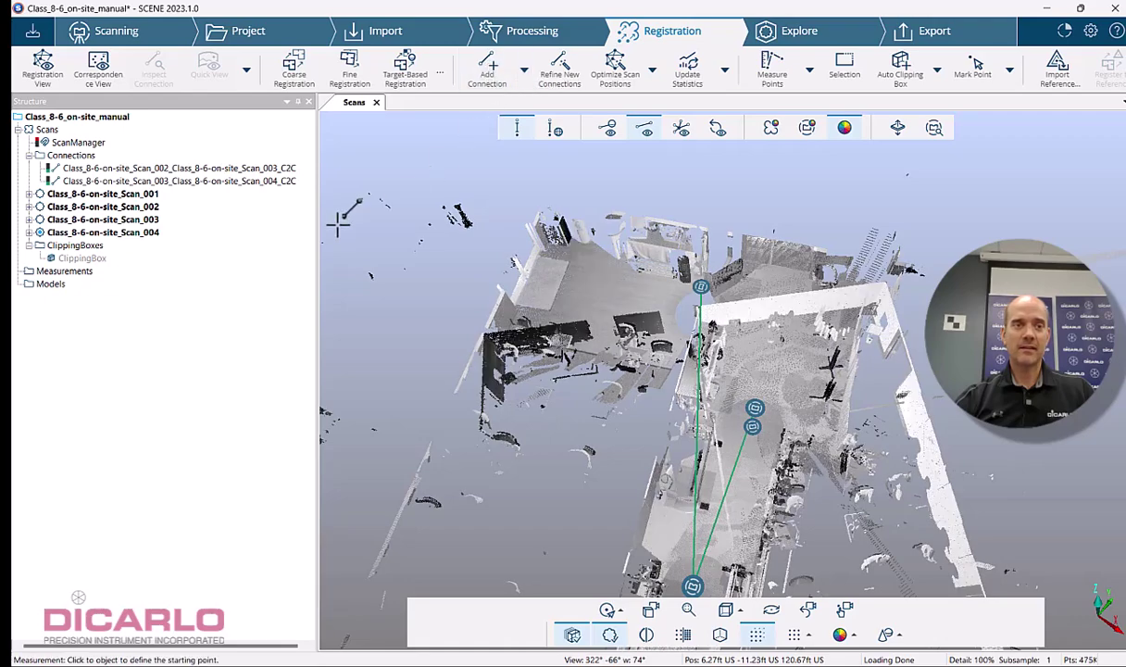
left_click(139, 195)
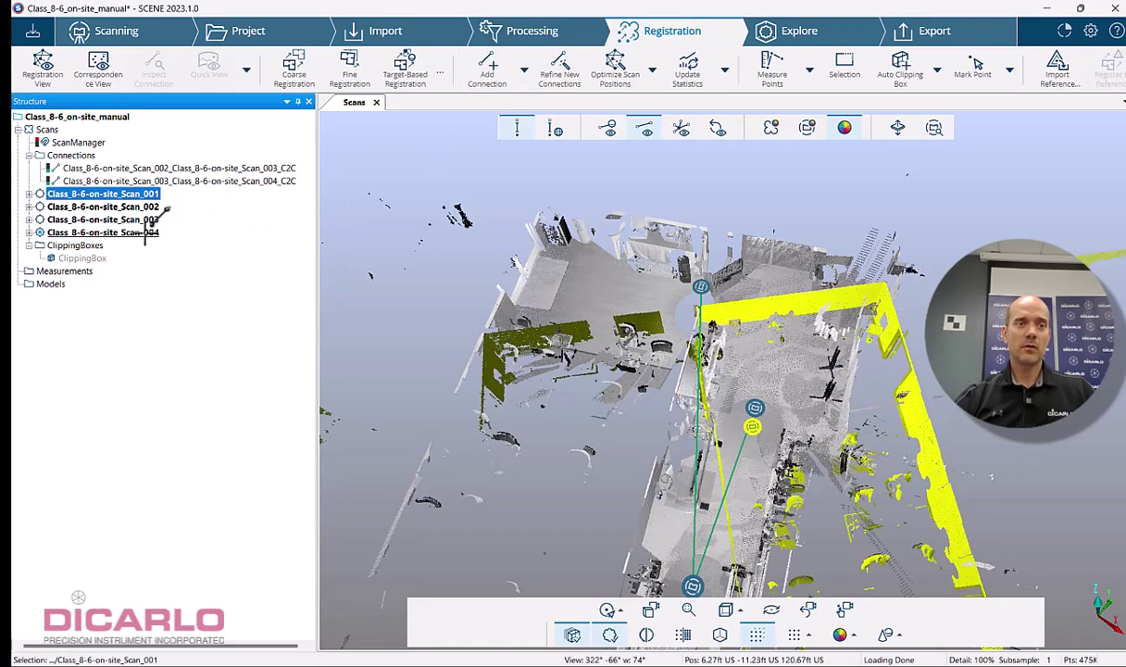
left_click(148, 232)
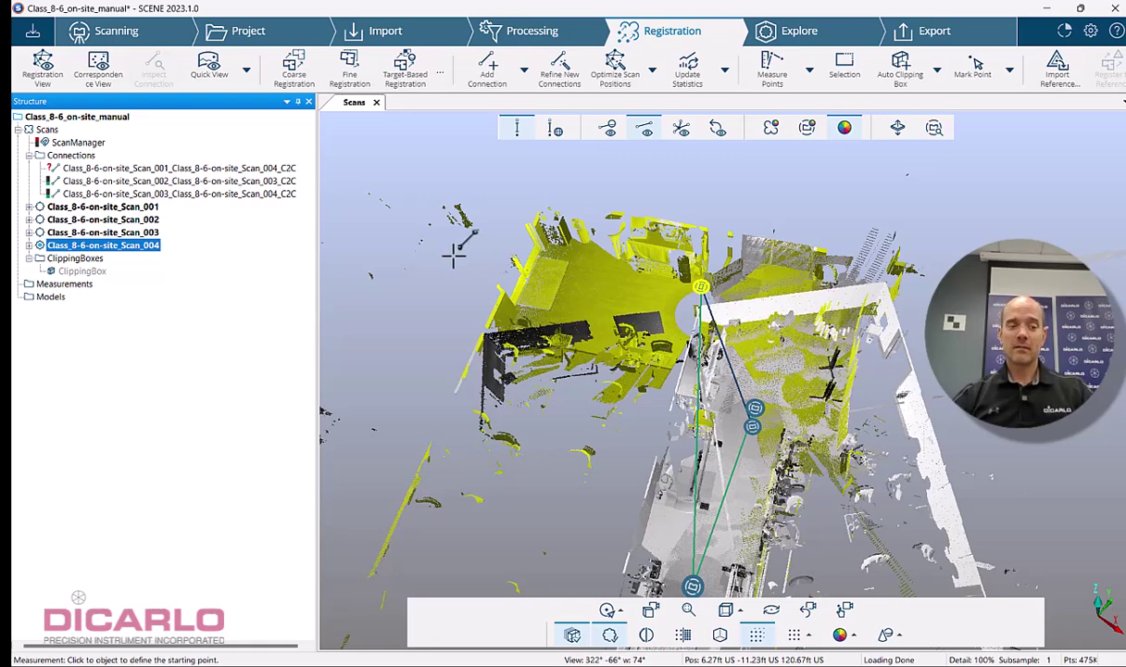
double_click(134, 168)
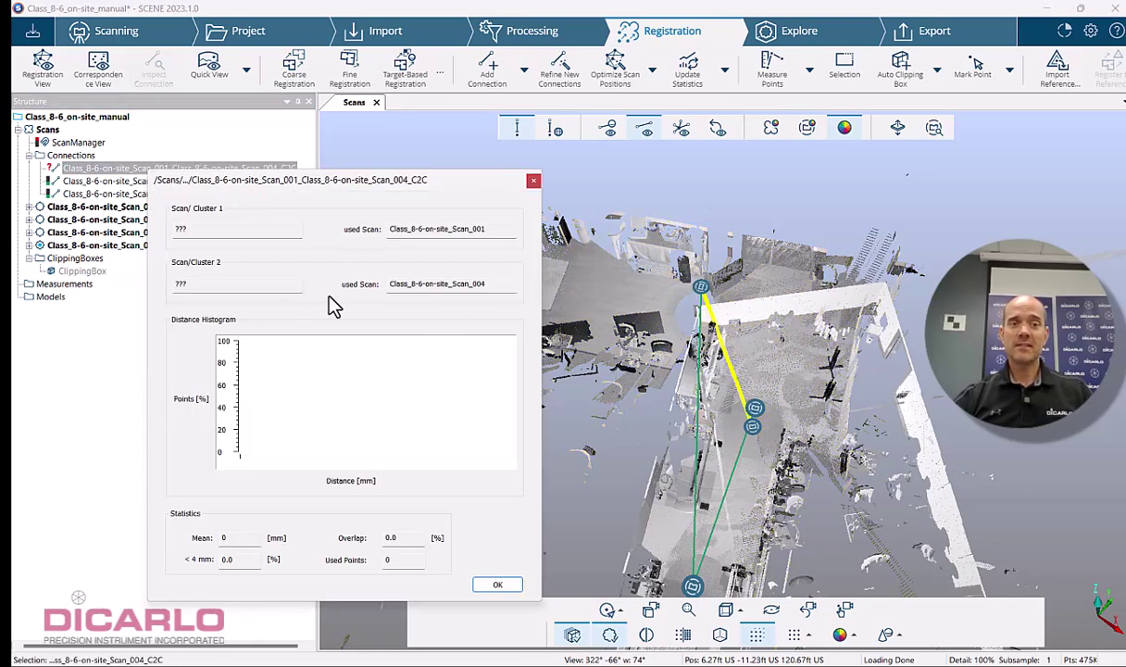
left_click(534, 179)
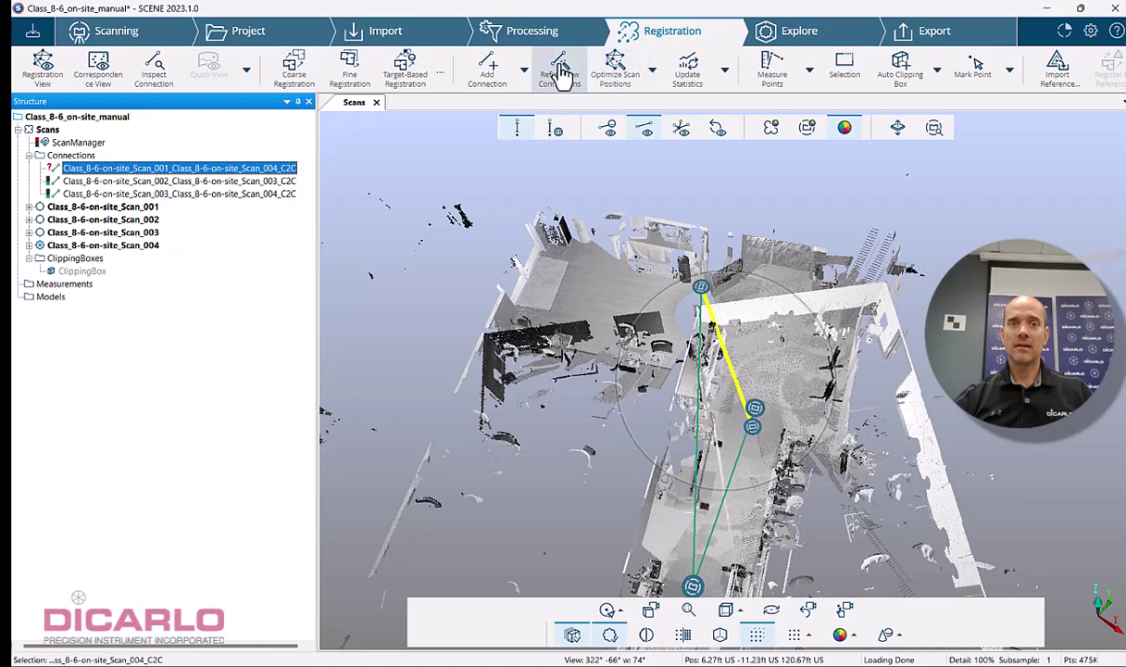
Step: Refine the Scan_001–Scan_004 connection and review its distance histogram and overlap statistics
left_click(560, 73)
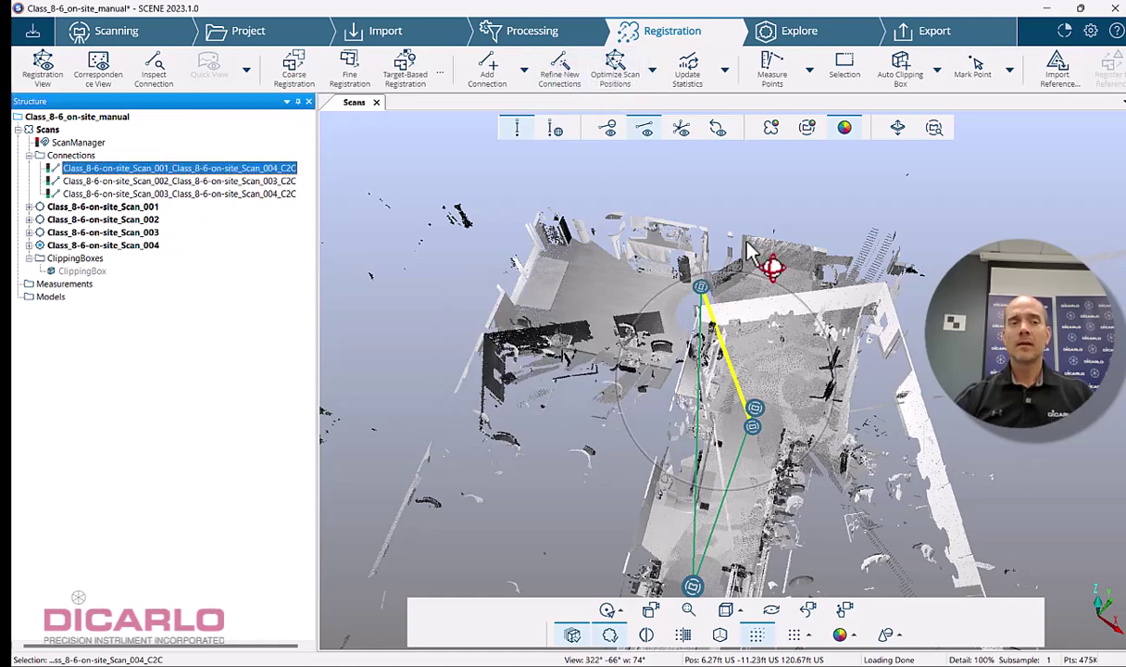
double_click(97, 169)
left_click(466, 589)
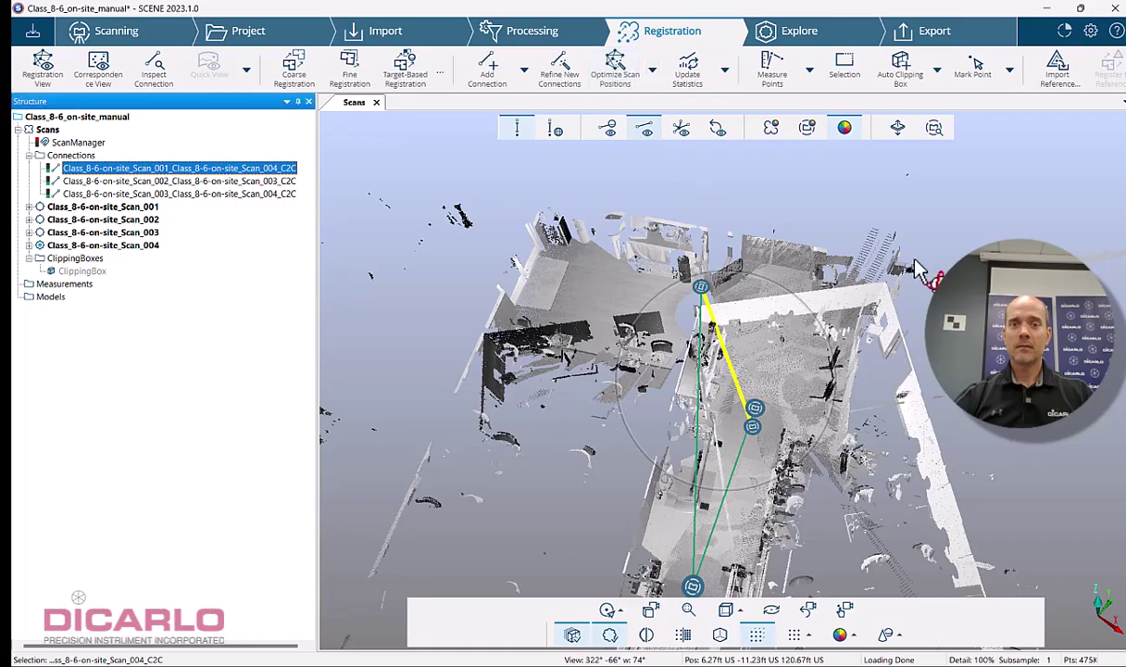
mouse_move(926, 250)
left_mouse_down()
mouse_move(888, 278)
mouse_move(930, 250)
left_mouse_up()
left_click(649, 307)
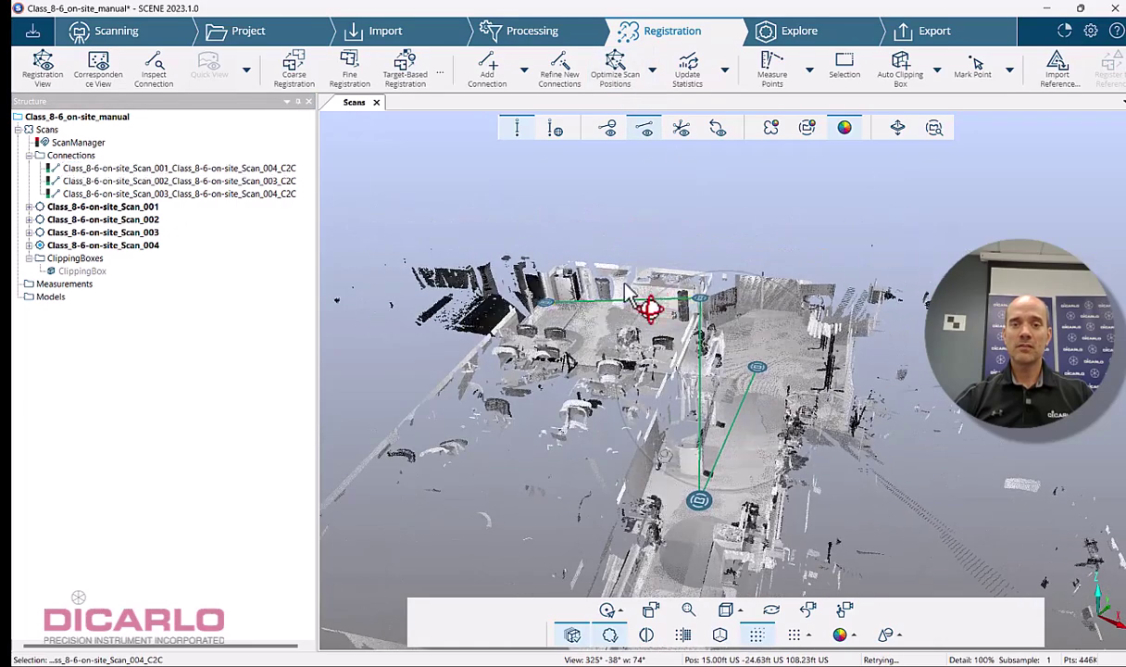
left_click(125, 206)
left_click(146, 223)
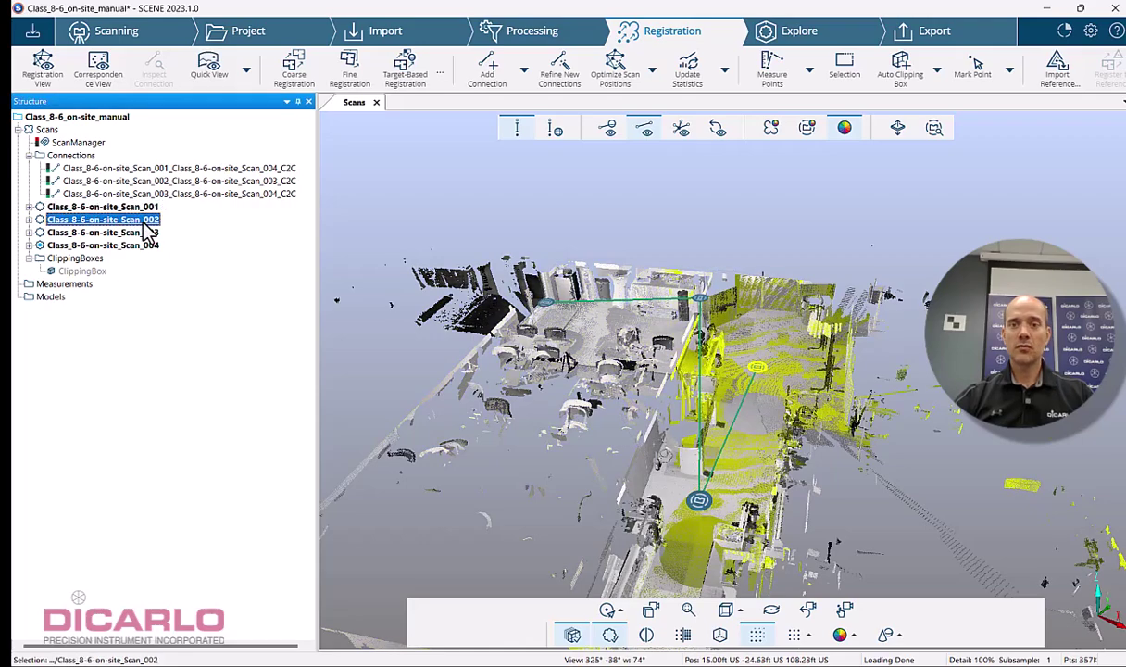
left_click(146, 233)
left_click(145, 246)
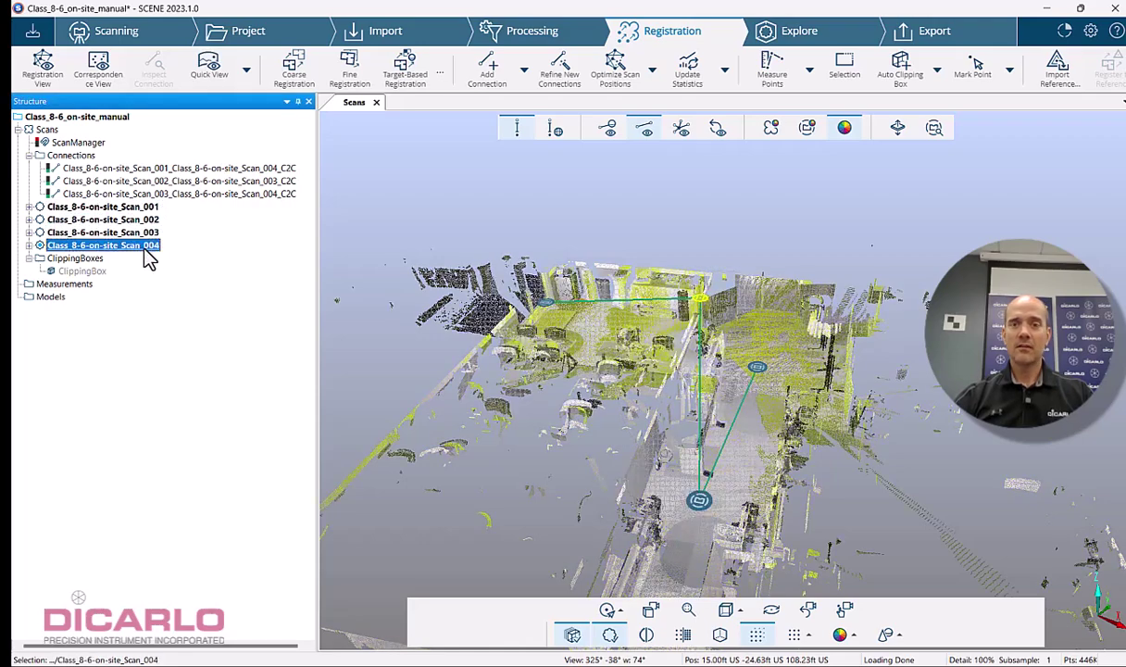
left_click_drag(750, 252, 685, 262)
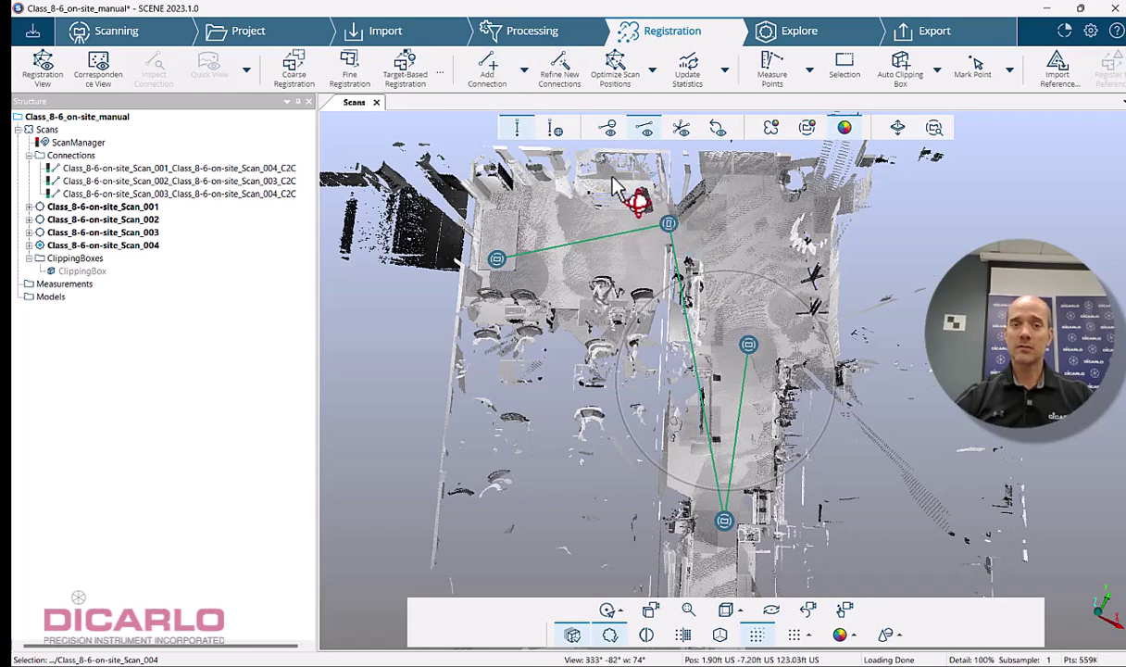
Step: Link Scan_004 to Scan_002 with a new C2C connection and refine it, closing the loop
left_click_drag(838, 295, 703, 165)
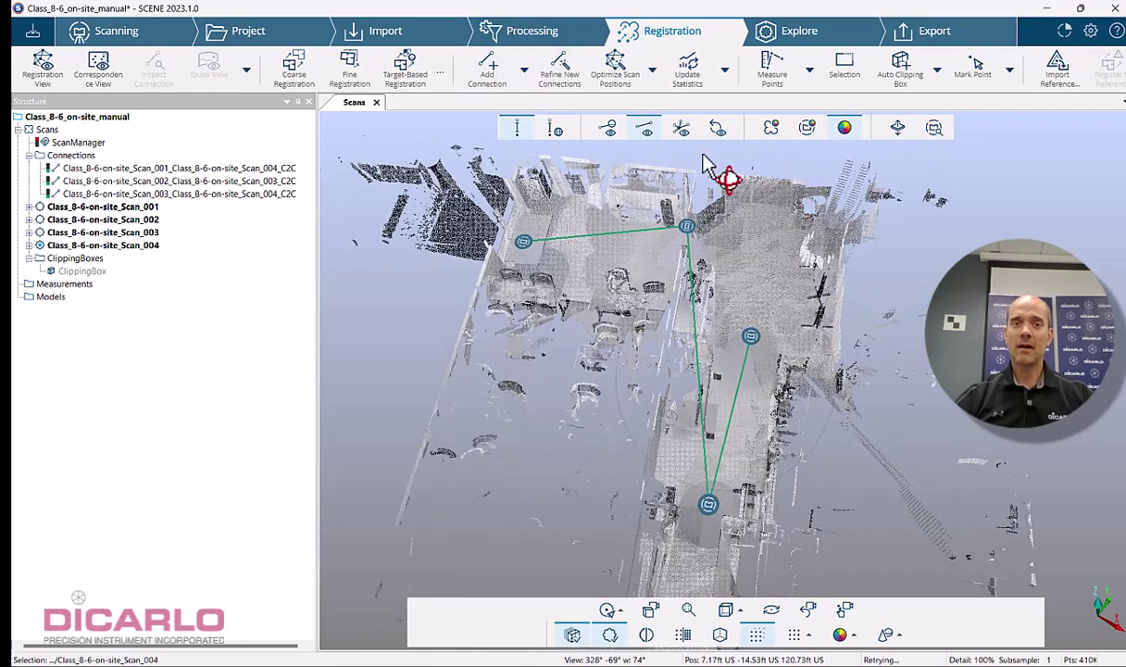
left_click(488, 81)
left_click(686, 227)
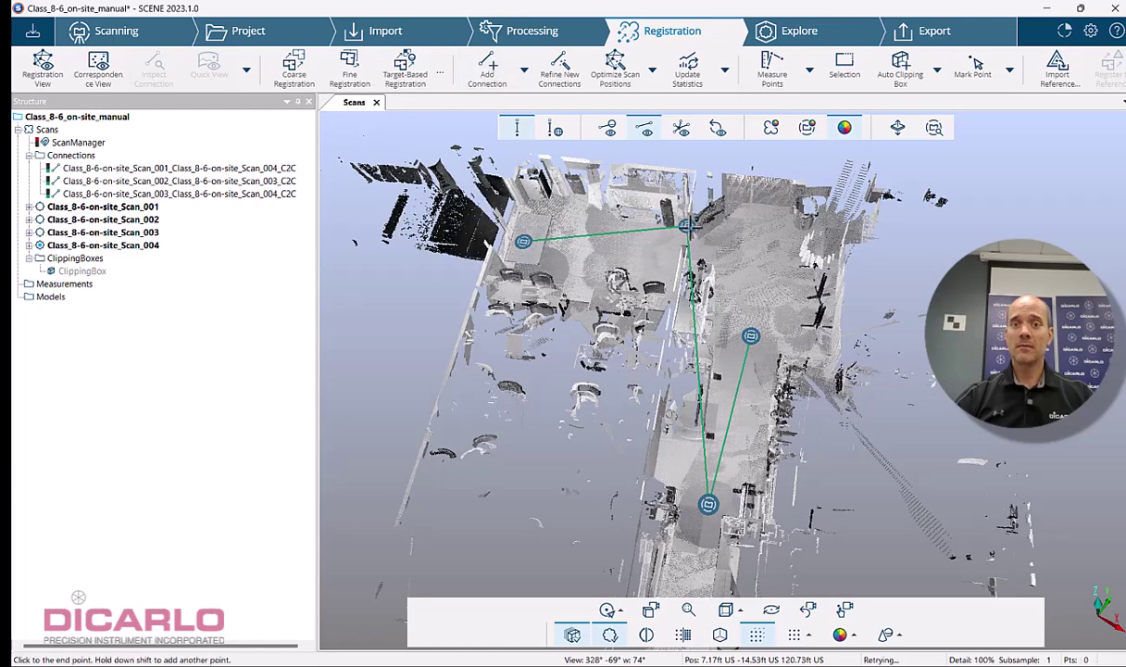
left_click(751, 335)
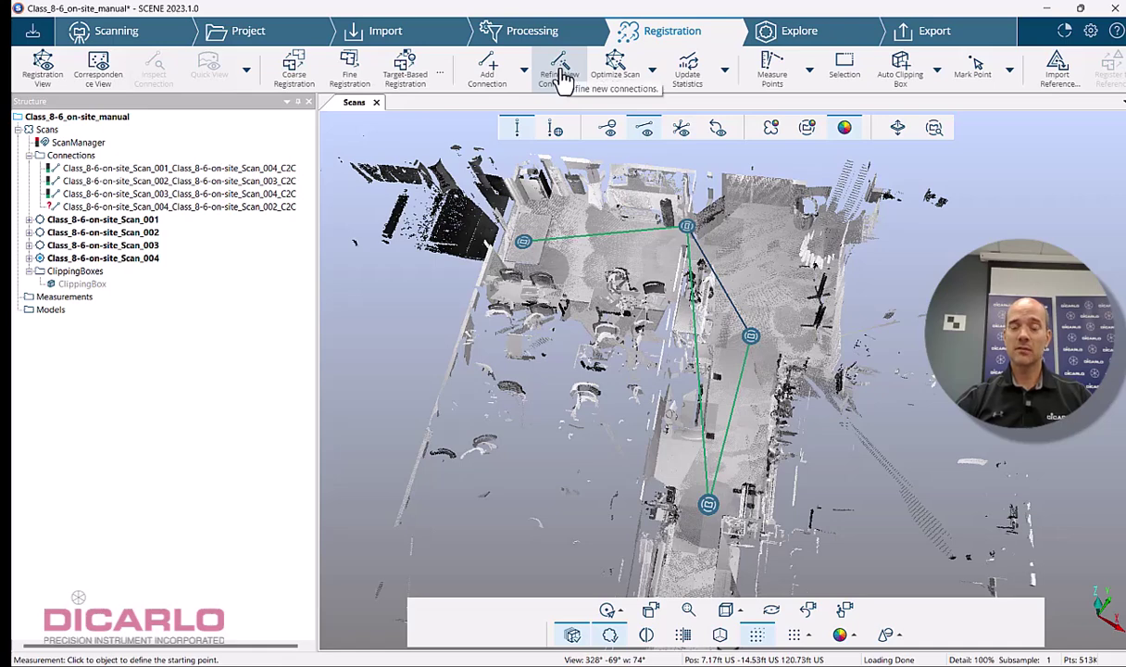
left_click(561, 74)
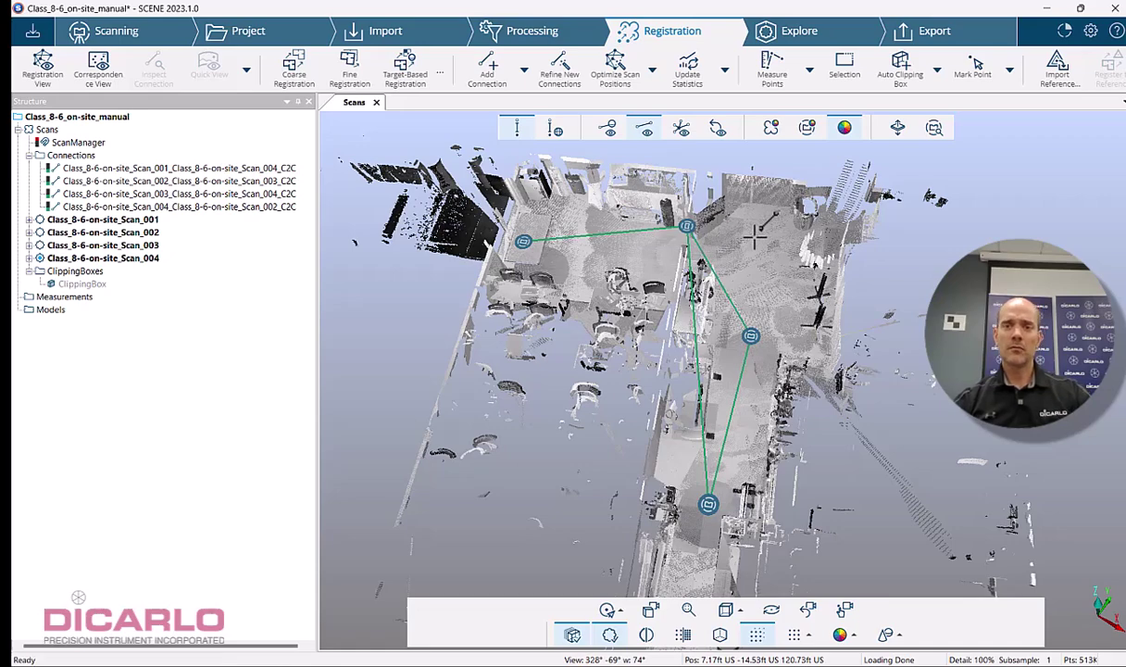
left_click_drag(806, 282, 701, 343)
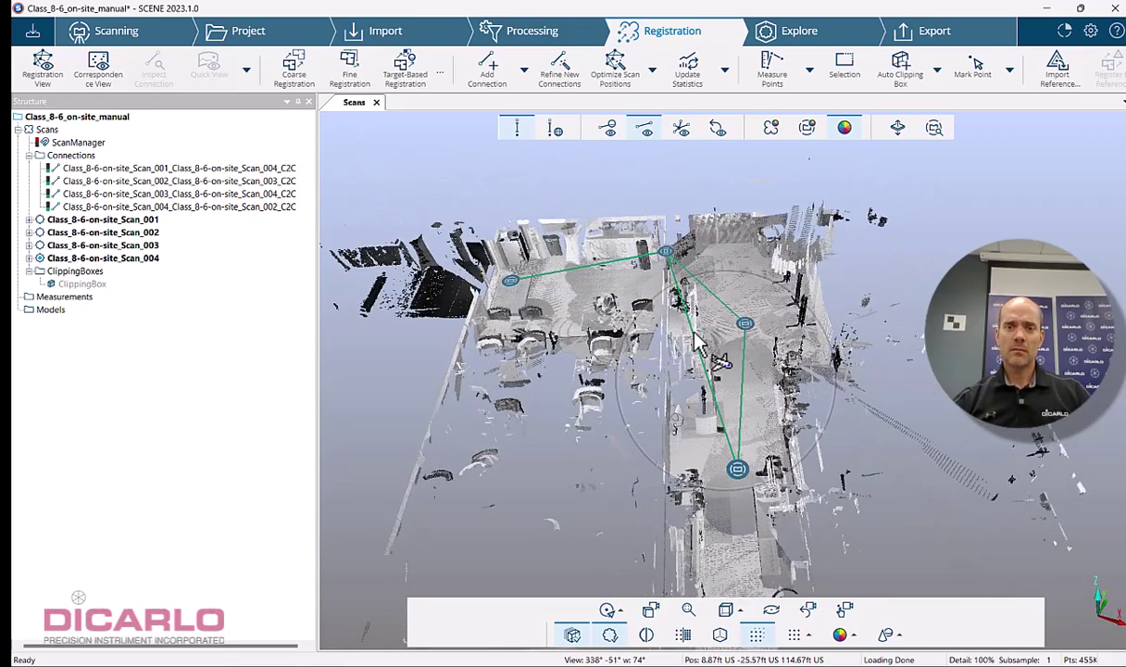
Step: Delete the Scan_003–Scan_004 connection and confirm the deletion
left_click(695, 343)
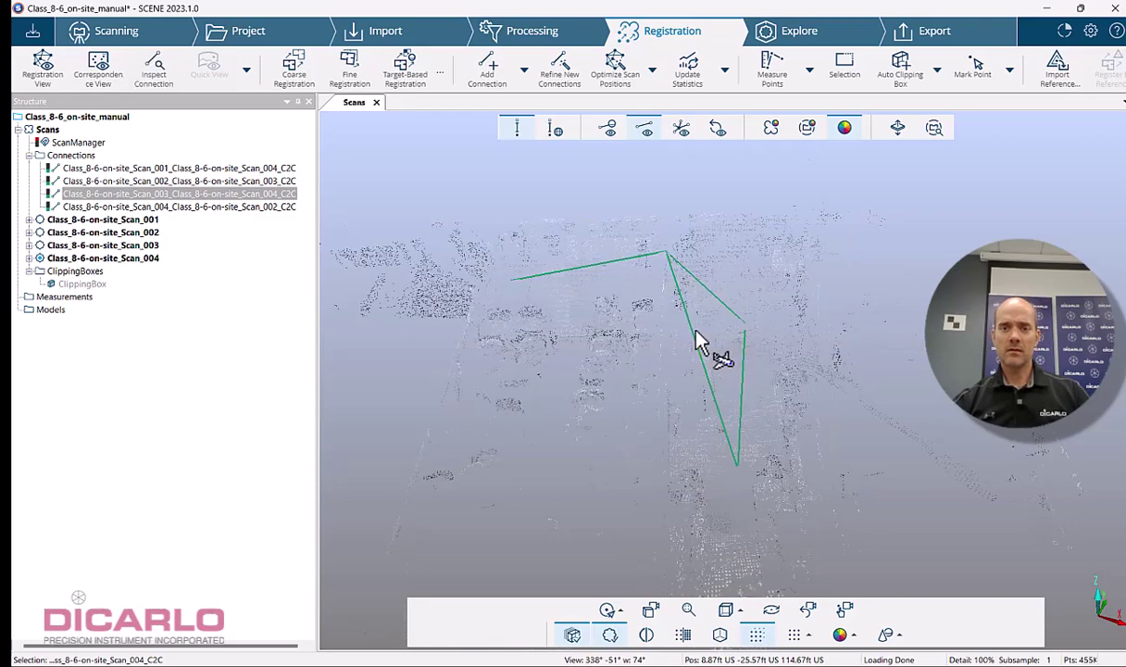
right_click(696, 338)
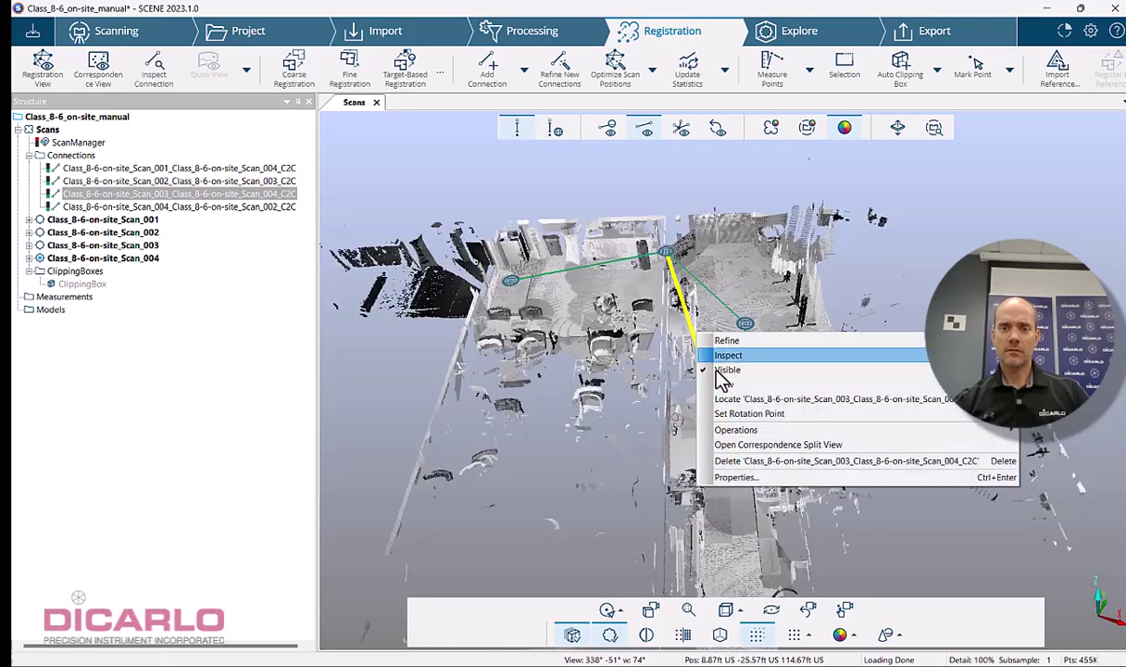
left_click(746, 461)
left_click(656, 397)
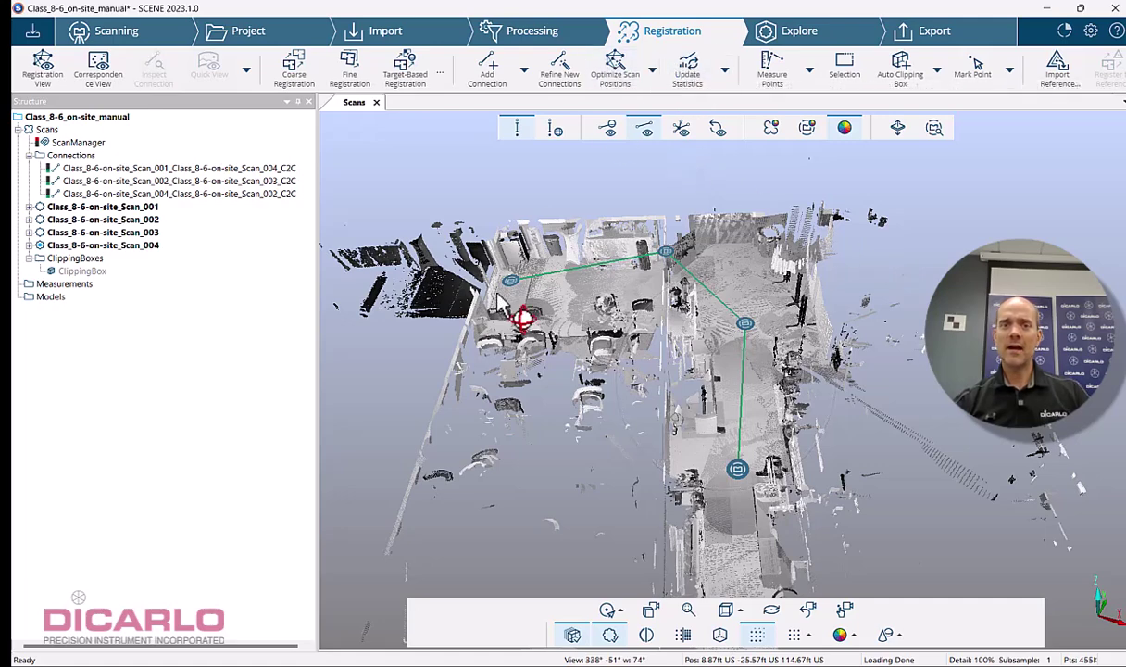
Step: Inspect the statistics of the 001–004, 002–003 and 004–002 connections in turn
double_click(202, 169)
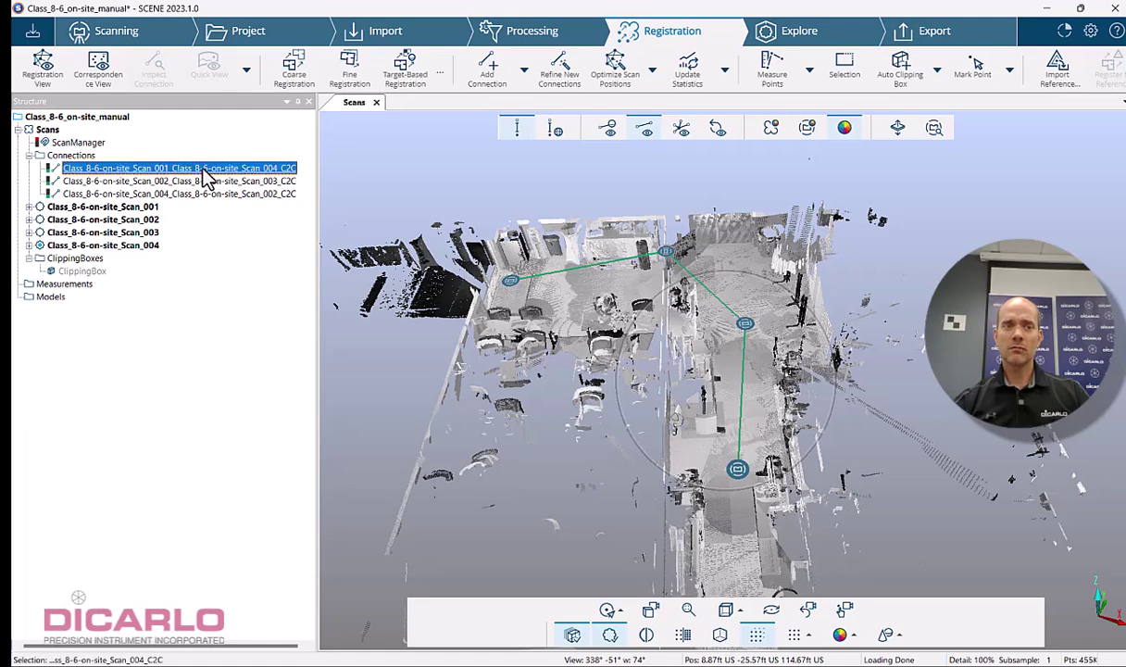
left_click(603, 183)
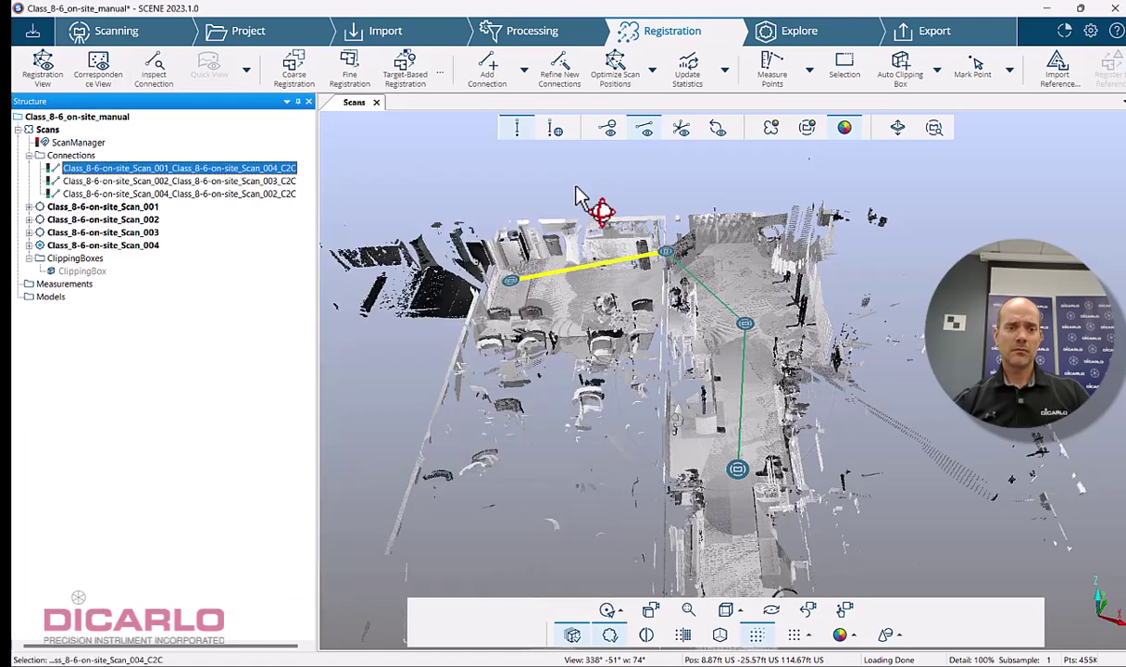
double_click(238, 181)
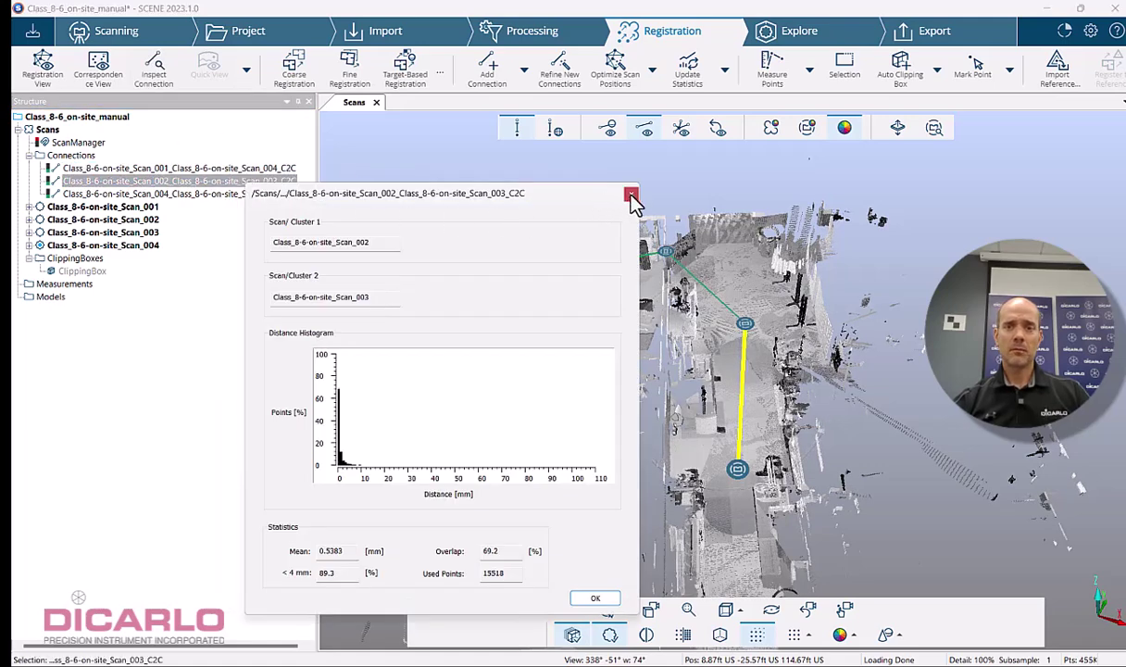
left_click(631, 196)
double_click(211, 194)
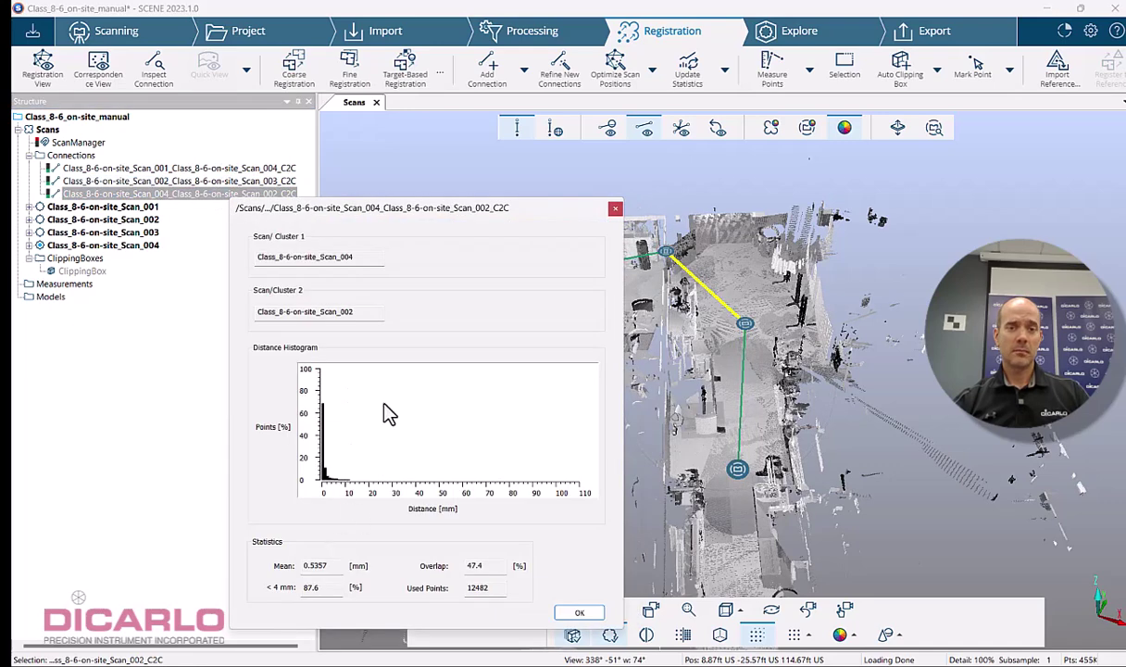
left_click(615, 209)
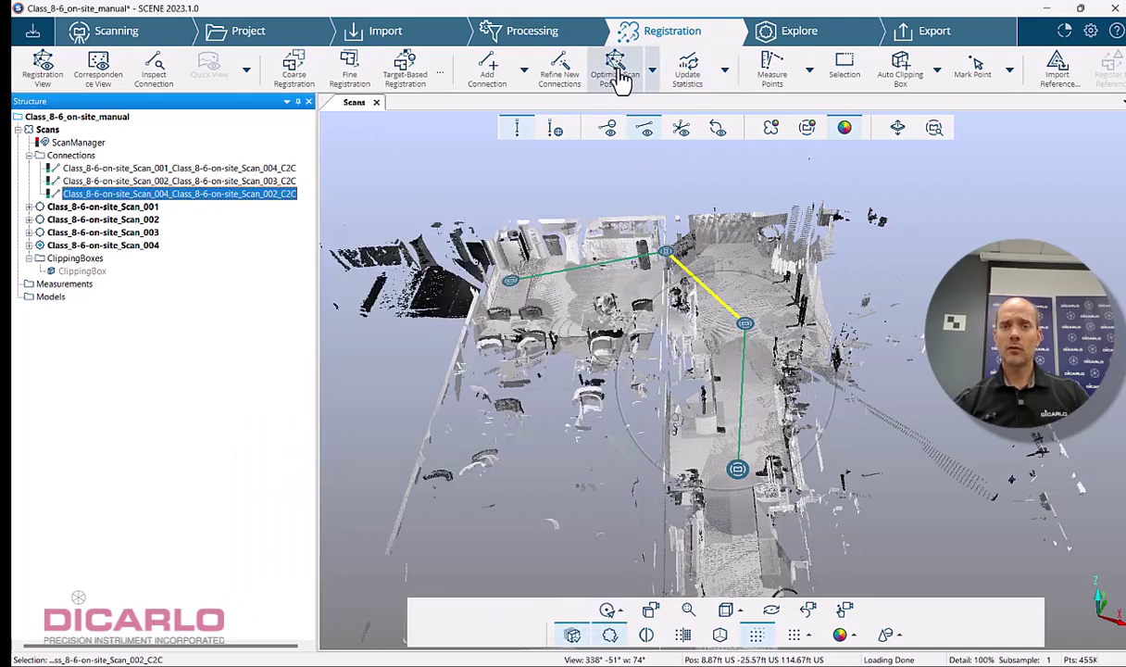
Step: Optimize scan positions and update statistics, giving per-scan mean point errors of 0.55–0.60 mm
left_click(646, 128)
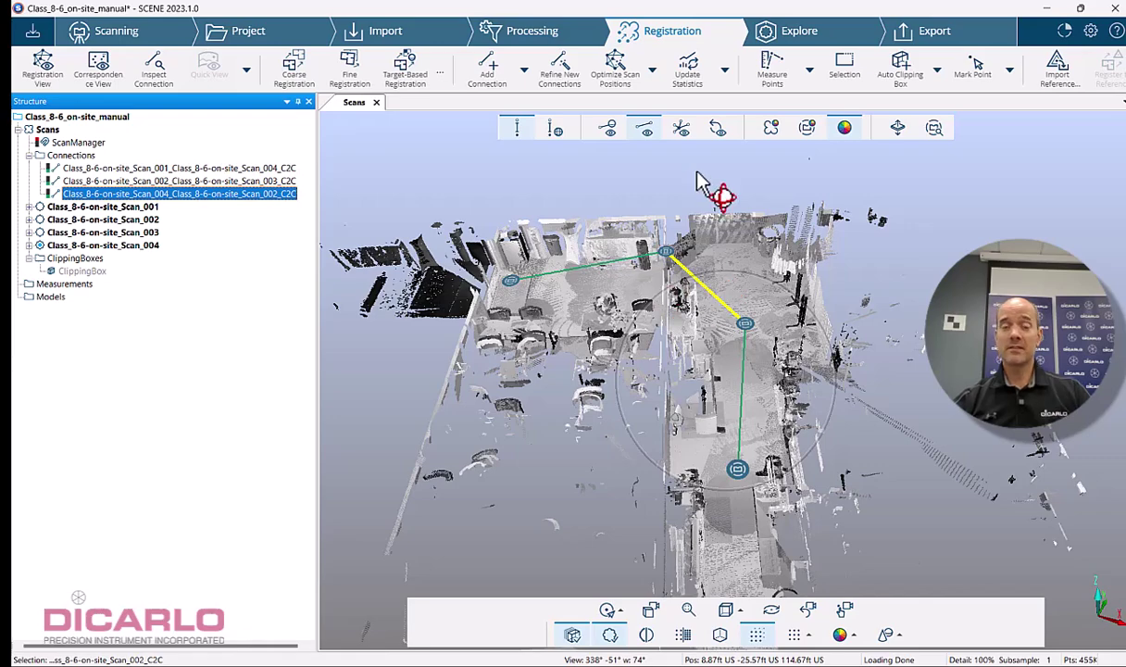
left_click(685, 72)
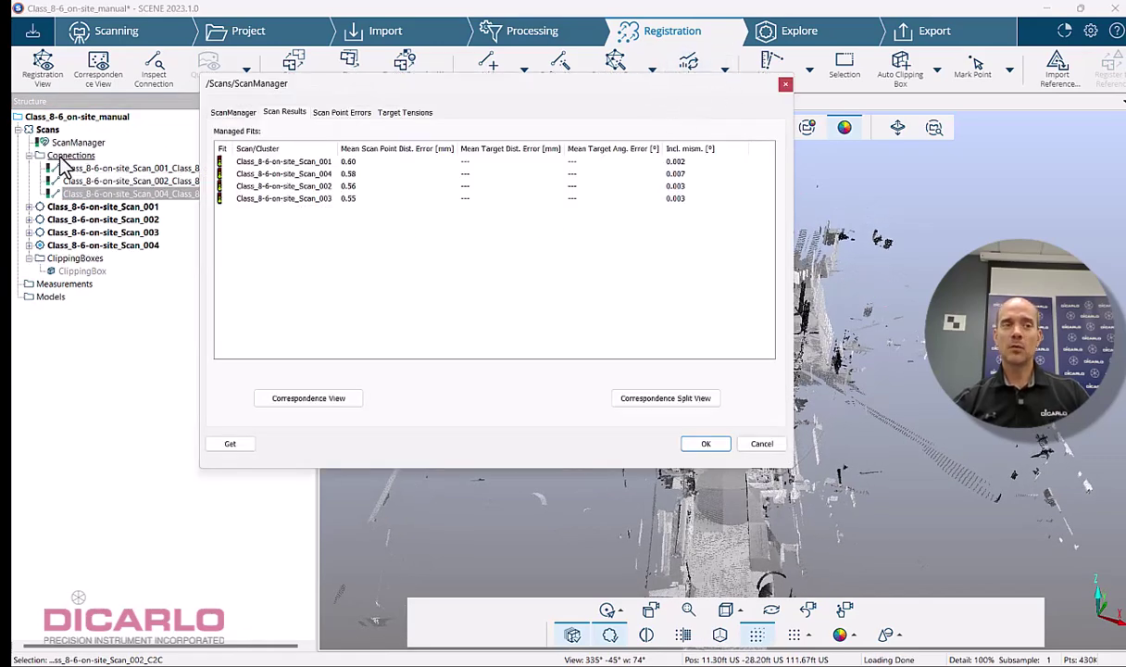
Step: Review Scan Point Errors, then connect Scan_004 to Scan_003, refine it and re-optimize scan positions
left_click(358, 115)
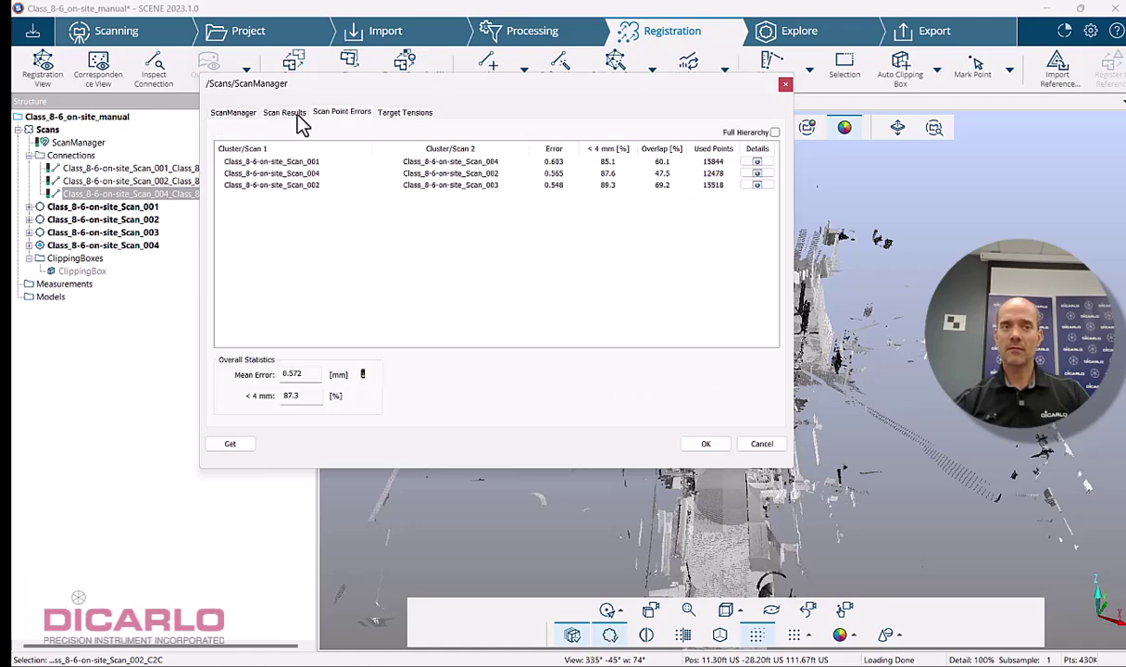
left_click(707, 446)
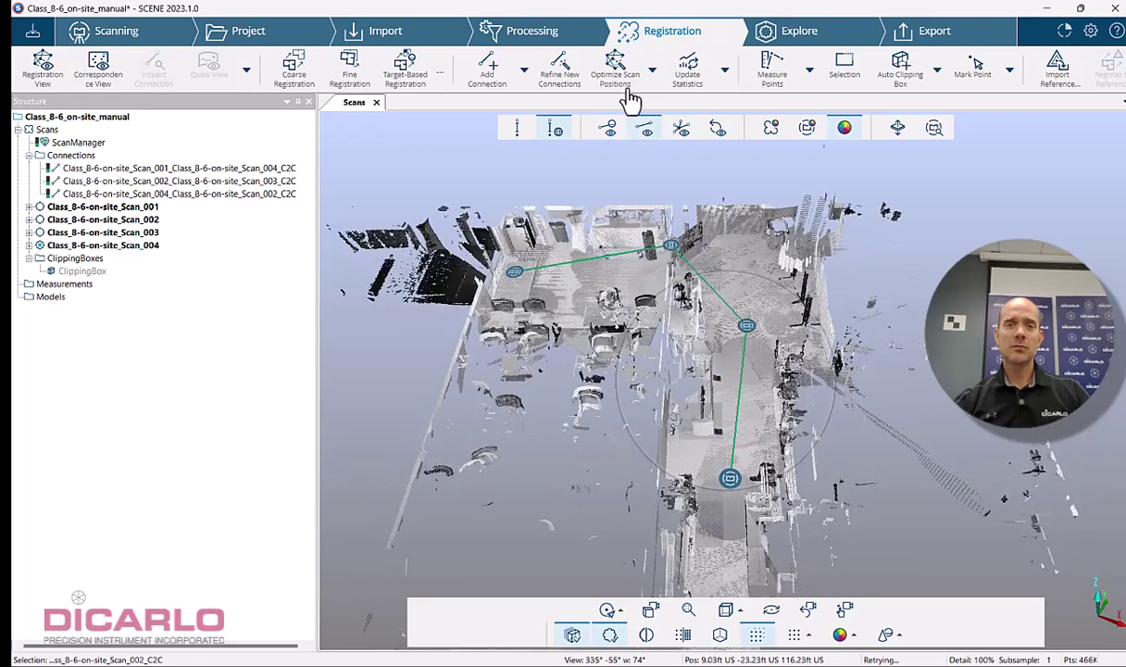
left_click(490, 82)
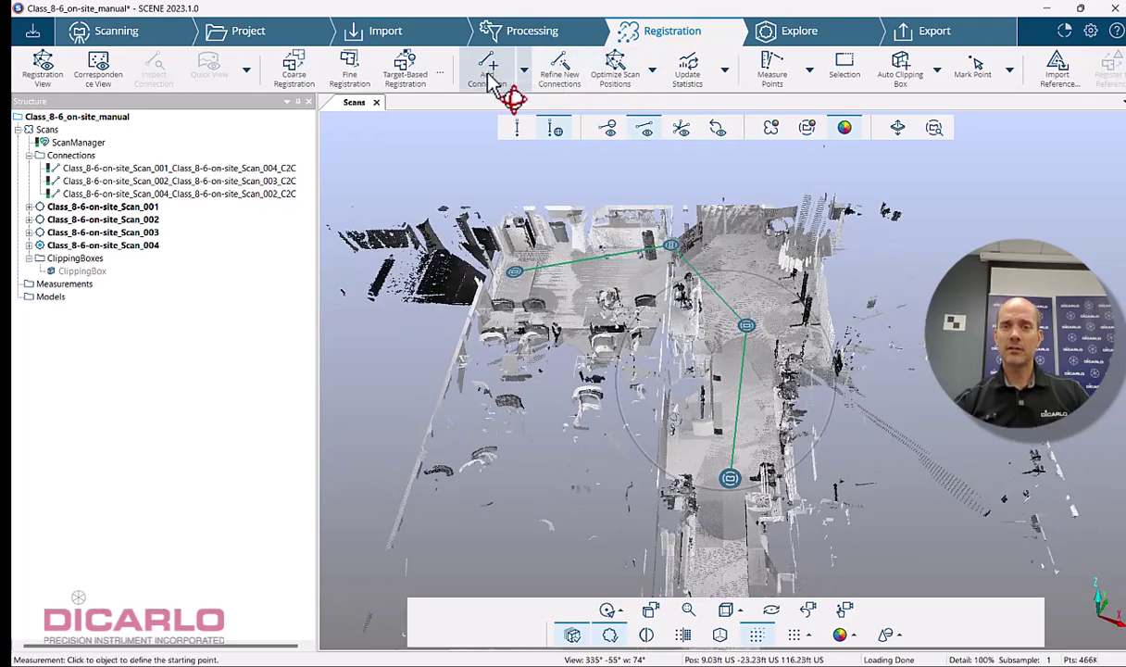
left_click(668, 244)
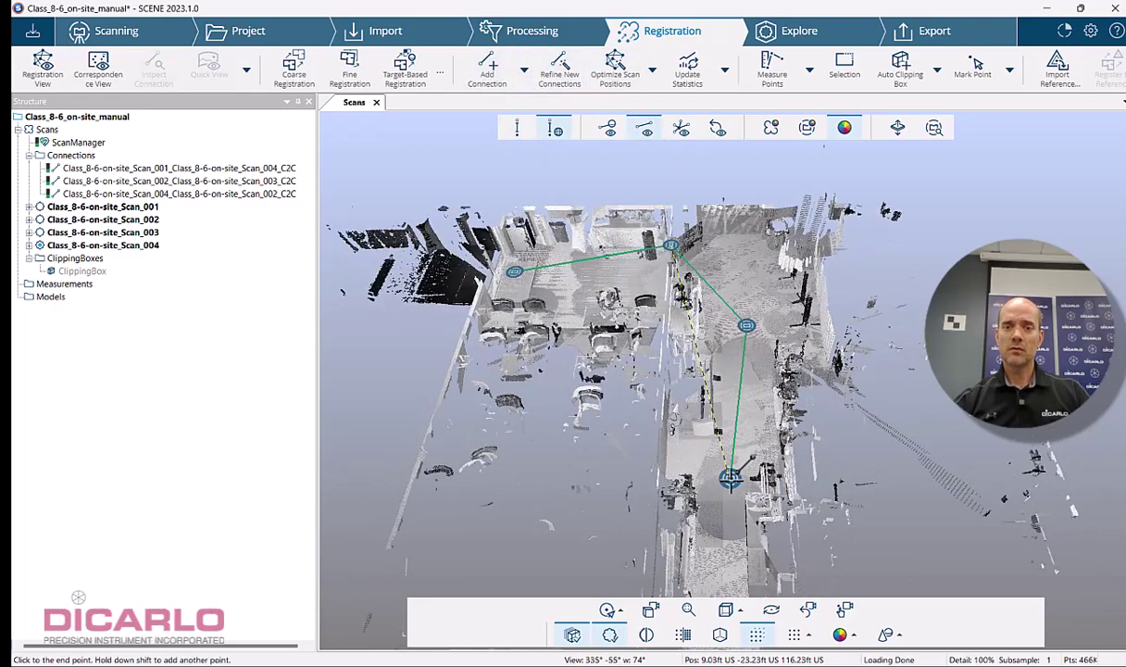
left_click(717, 431)
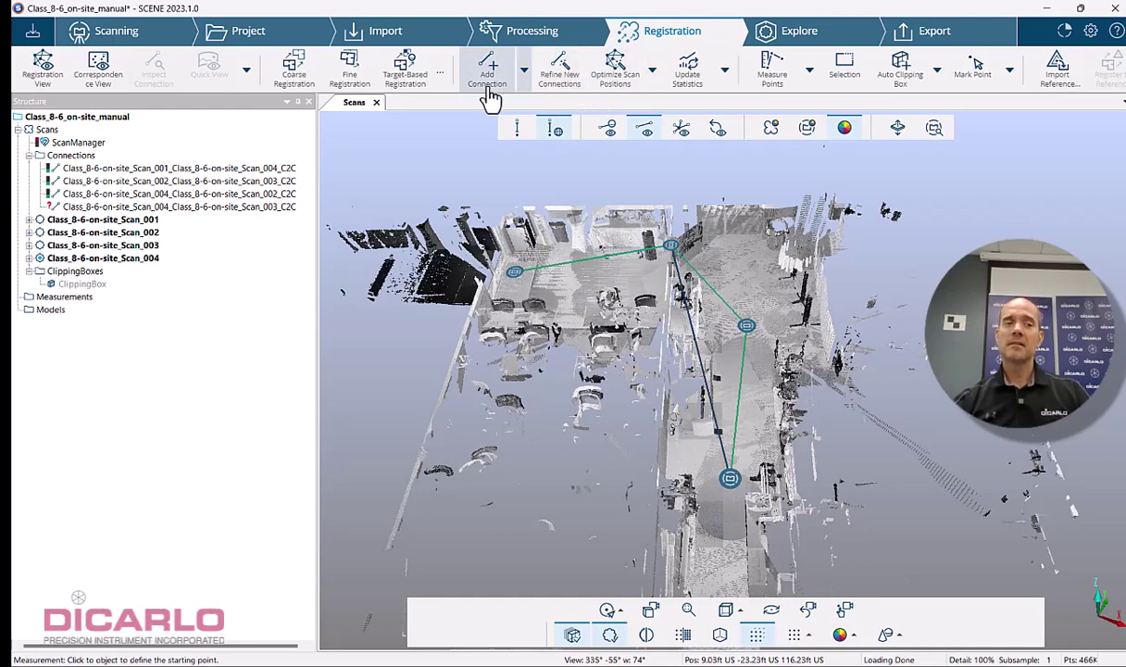
left_click(571, 67)
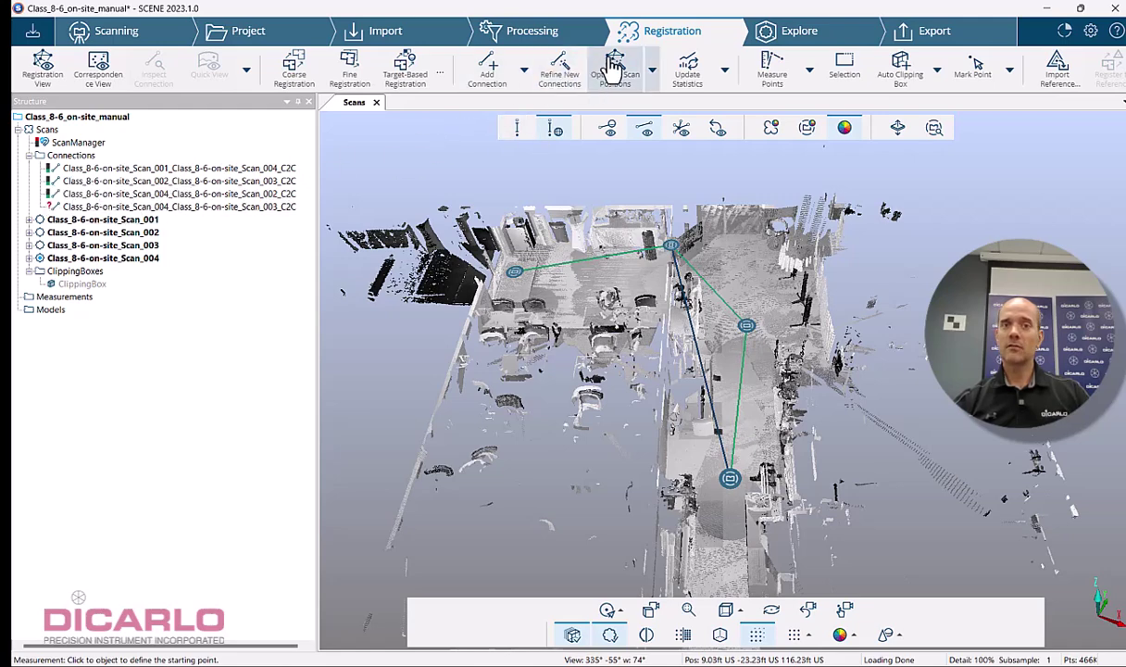
left_click(611, 70)
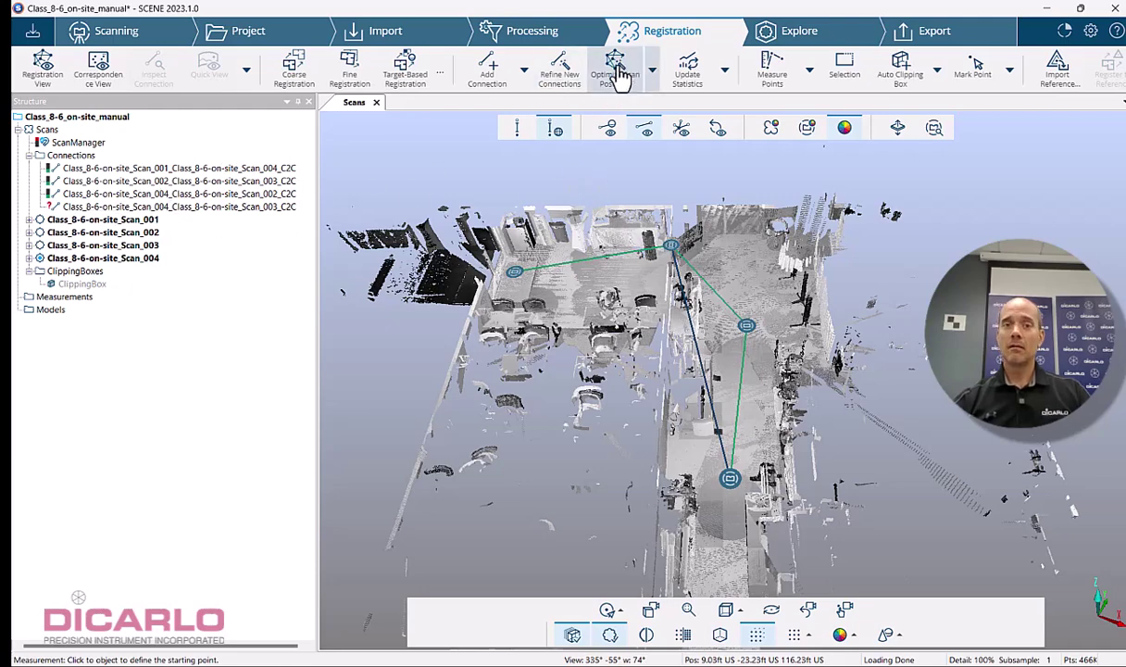
Step: Re-refine the Scan_004–Scan_003 connection from its context menu and check its still-empty inspection
right_click(146, 205)
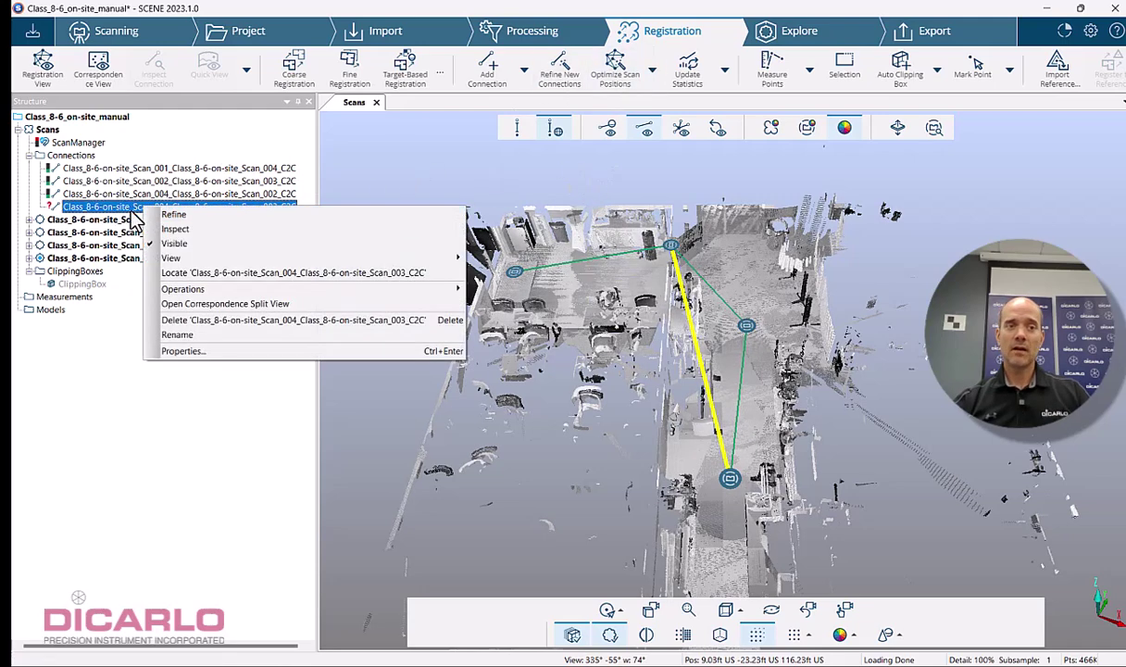
left_click(174, 216)
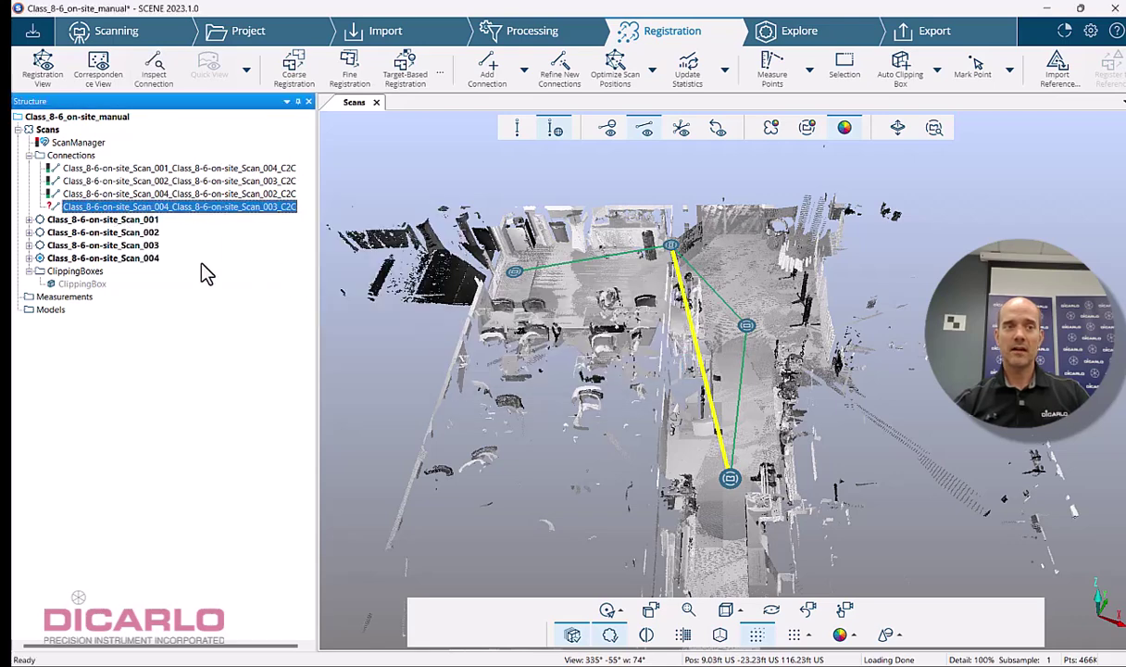
double_click(190, 207)
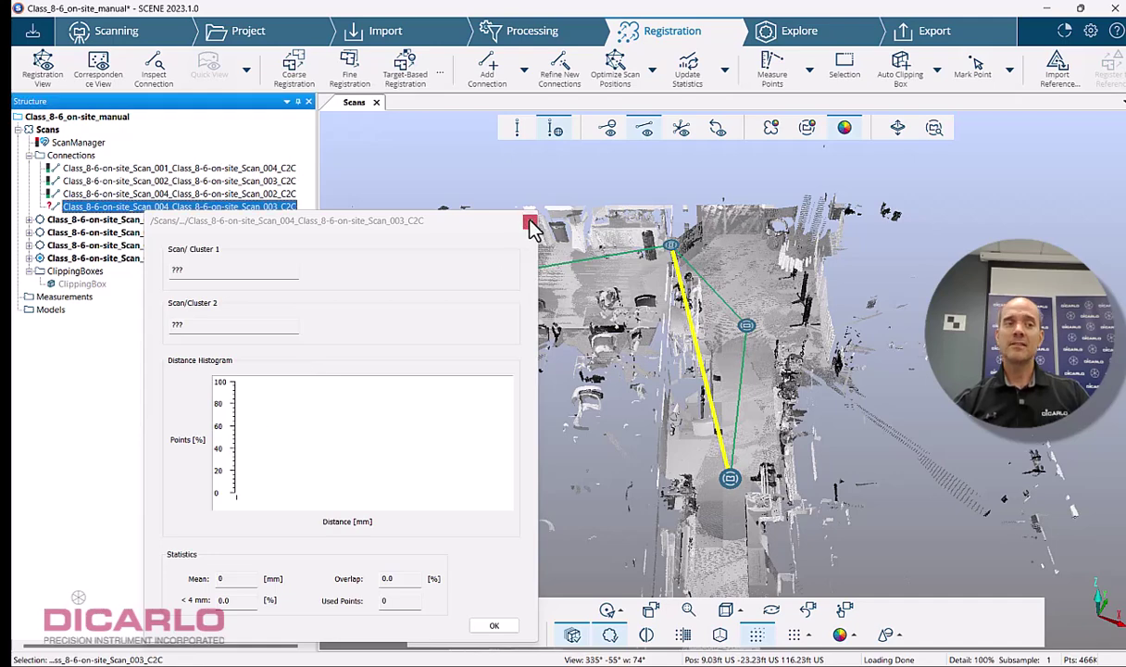
left_click(529, 224)
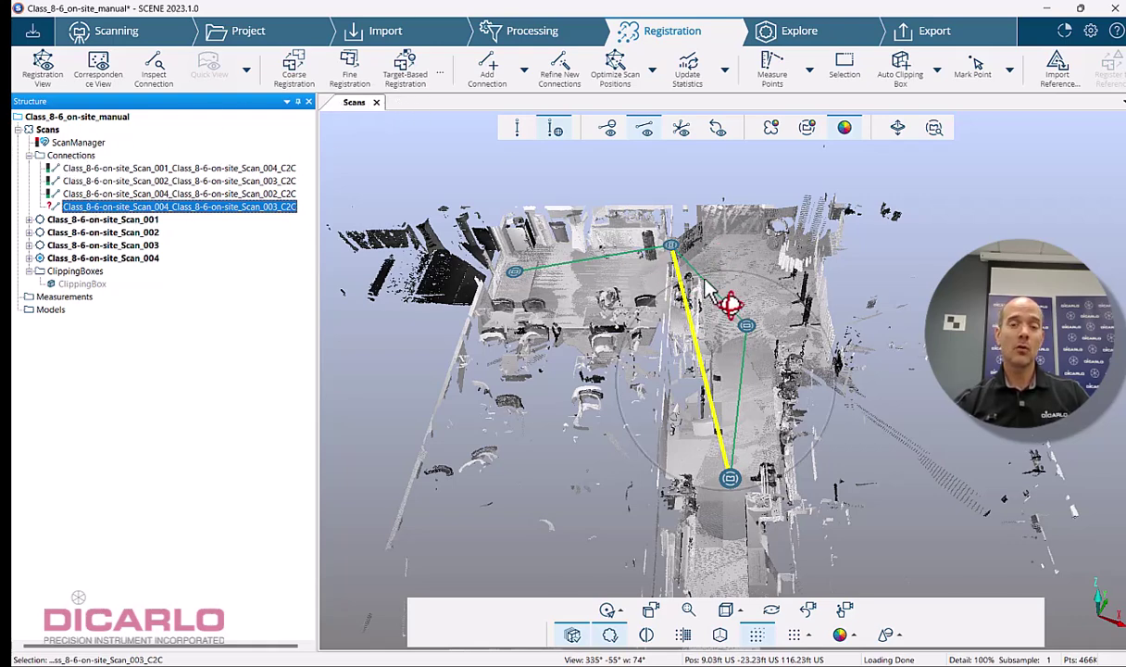
Step: Reopen the 3-D registration view with only the Scans group selected
left_click(376, 102)
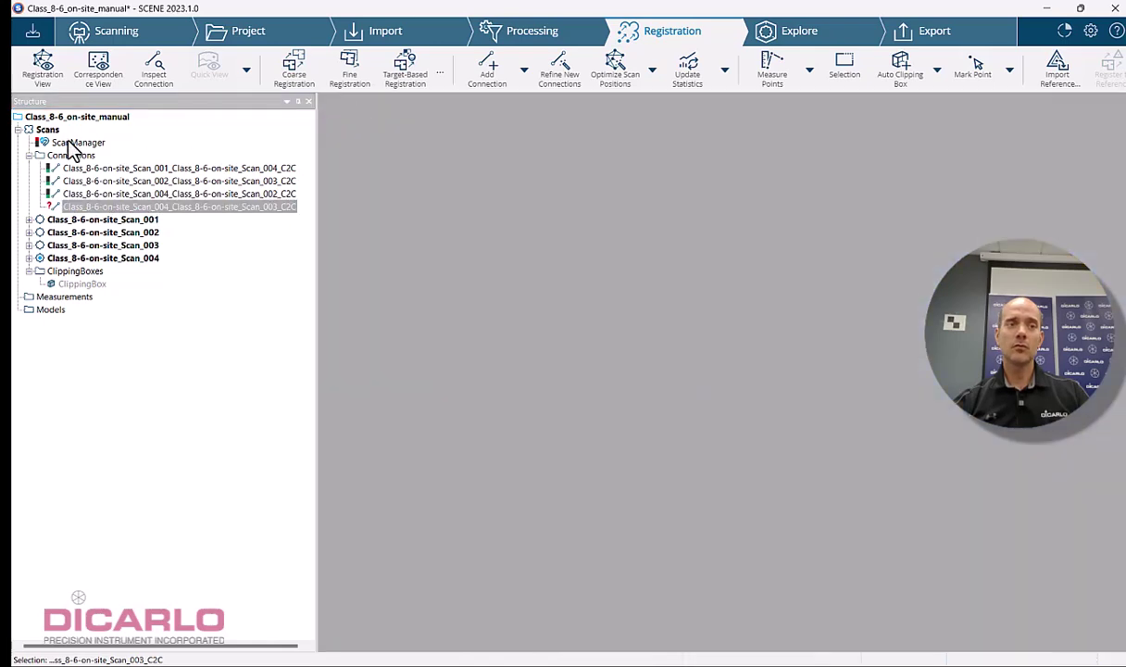
left_click(46, 131, "ctrl")
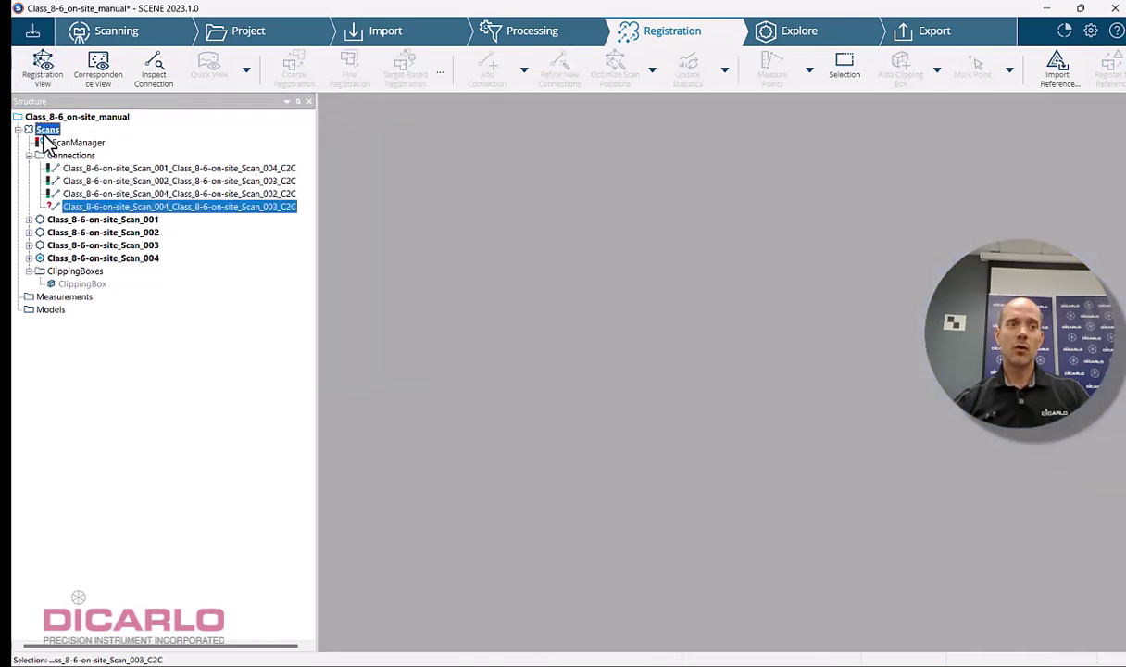
left_click(46, 131)
left_click(51, 79)
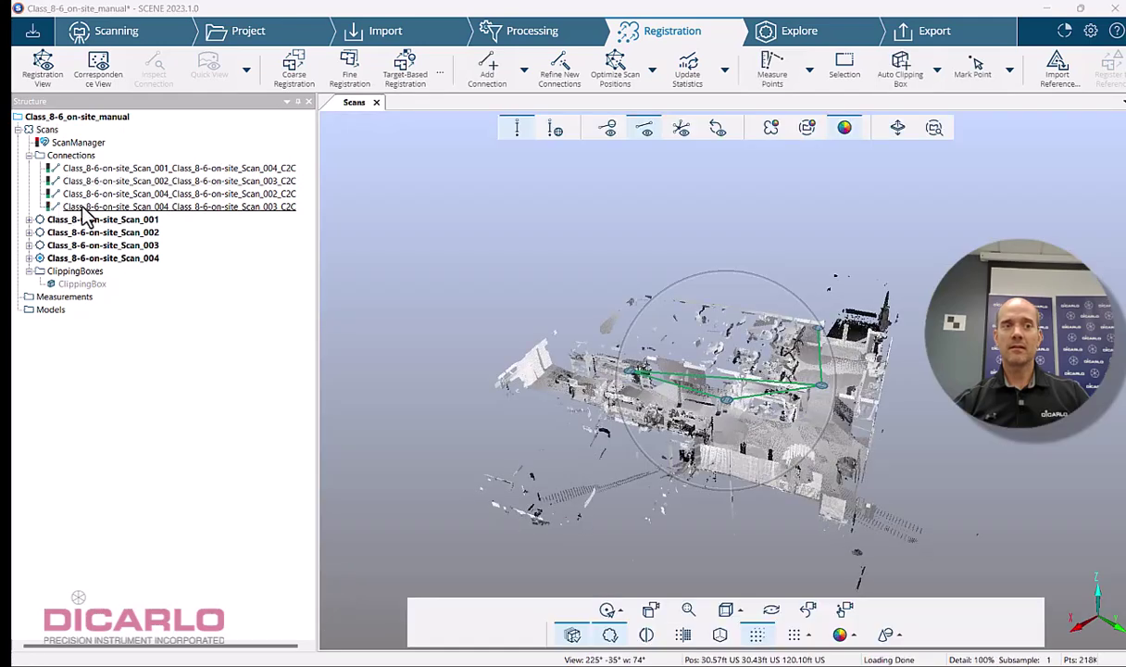
Step: Inspect the Scan_004–Scan_003 connection: refined, 0.6978 mm mean distance and 39.8% overlap
double_click(84, 208)
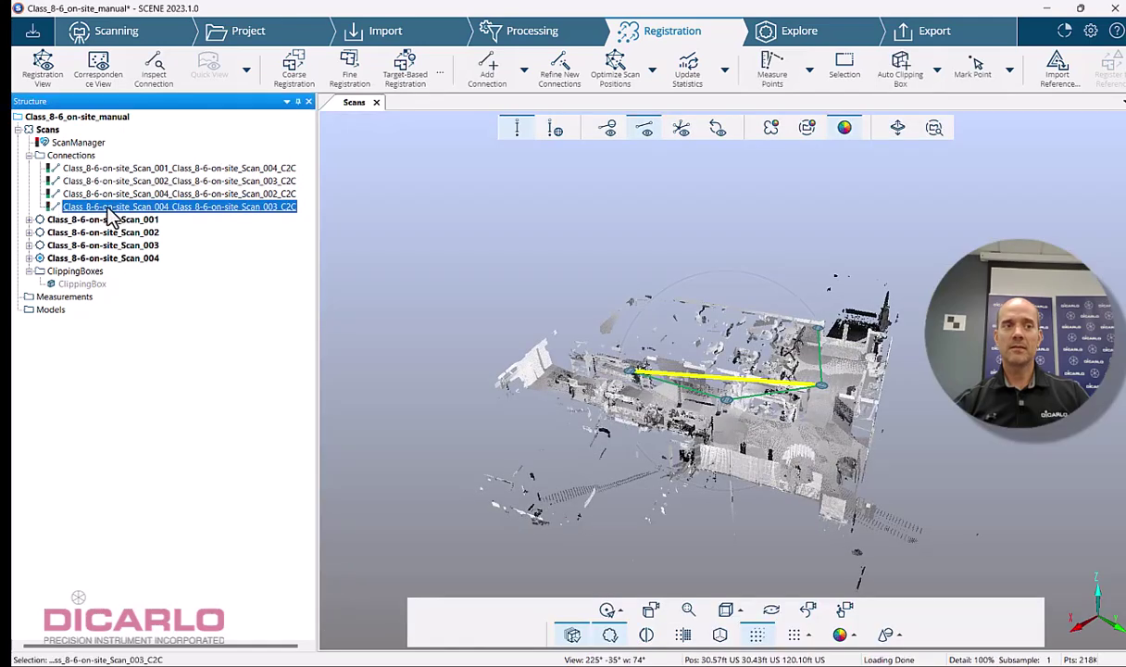
left_click_drag(315, 225, 330, 116)
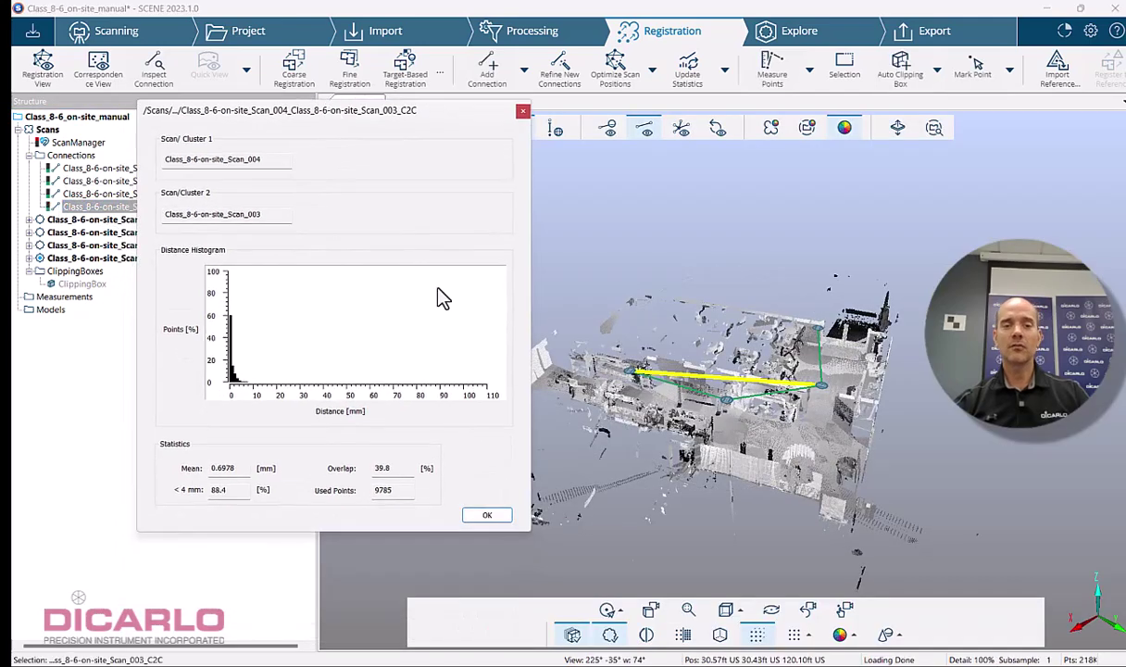
left_click(487, 516)
left_click_drag(865, 460, 567, 403)
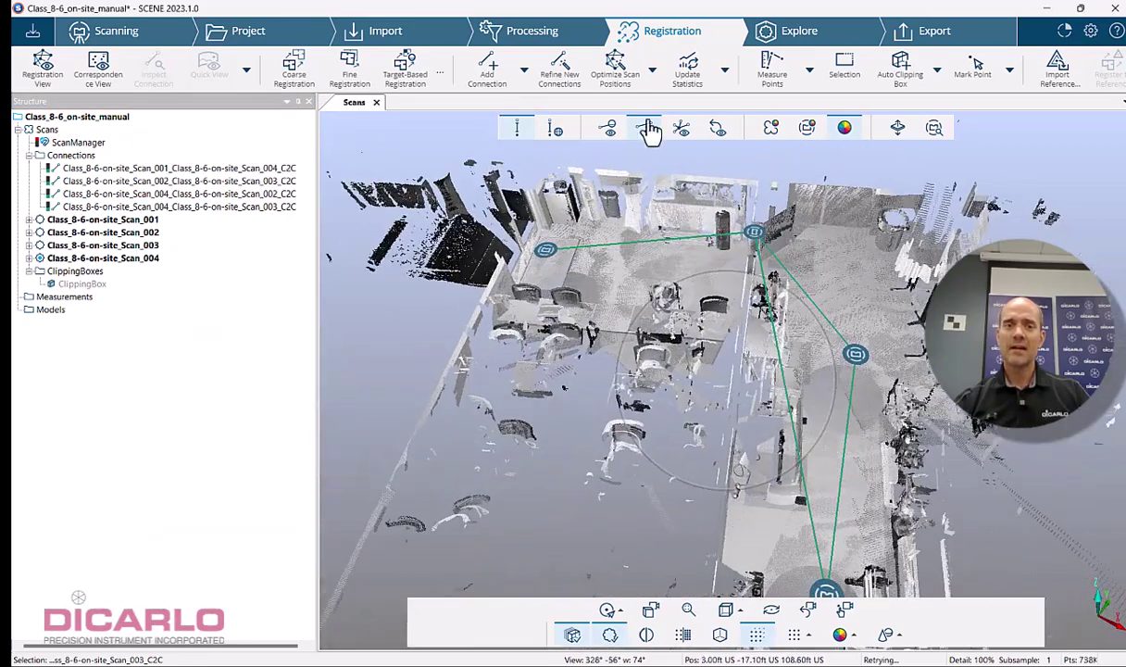
Step: Open the ScanManager results and review the per-connection Scan Point Errors
left_click(67, 142)
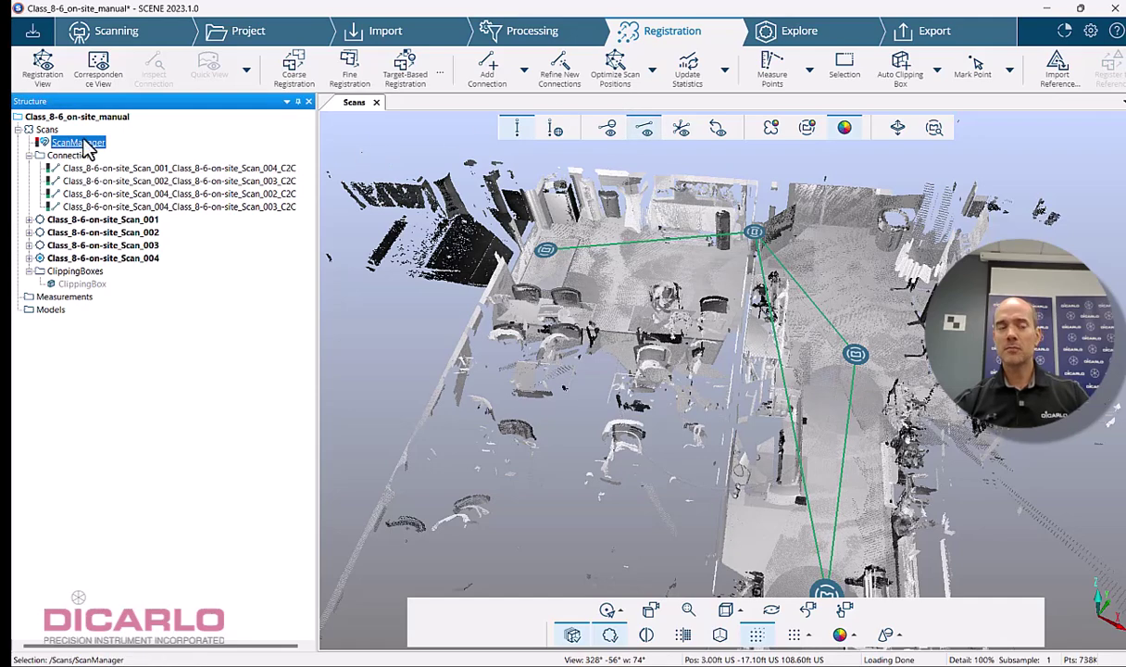
double_click(80, 145)
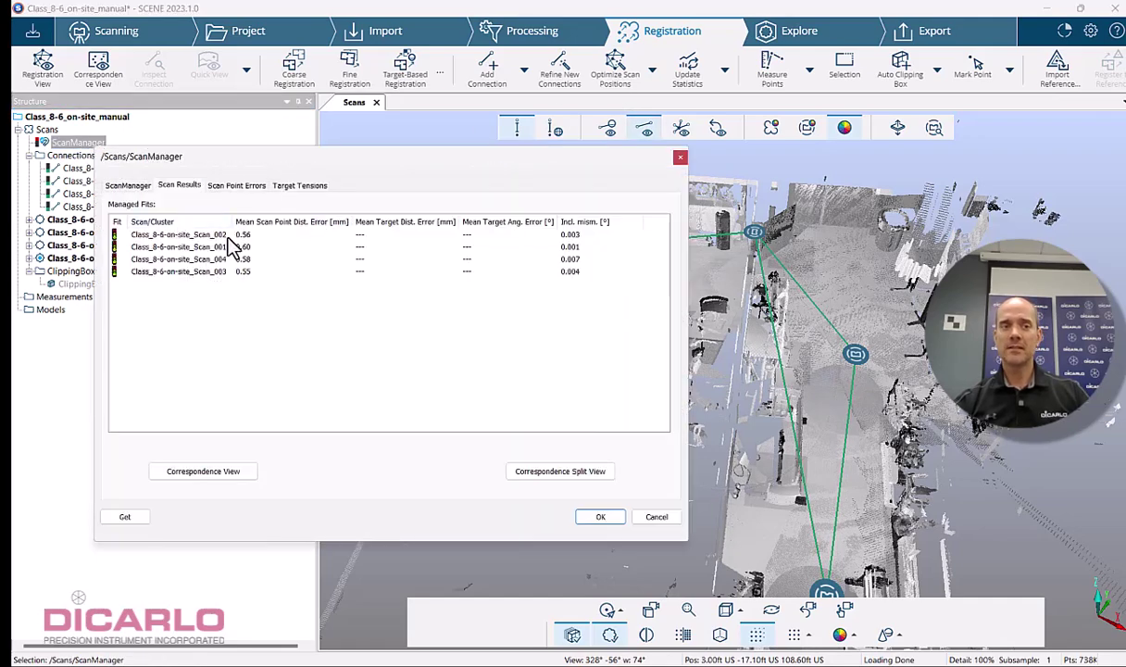
left_click(236, 186)
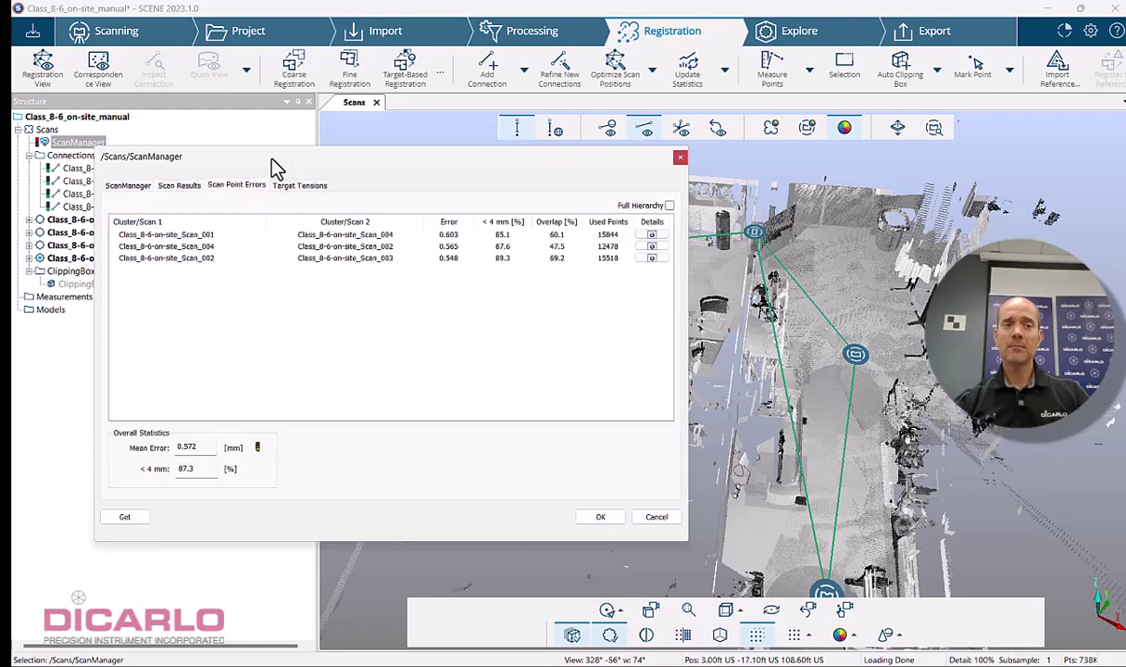
left_click_drag(326, 176, 231, 430)
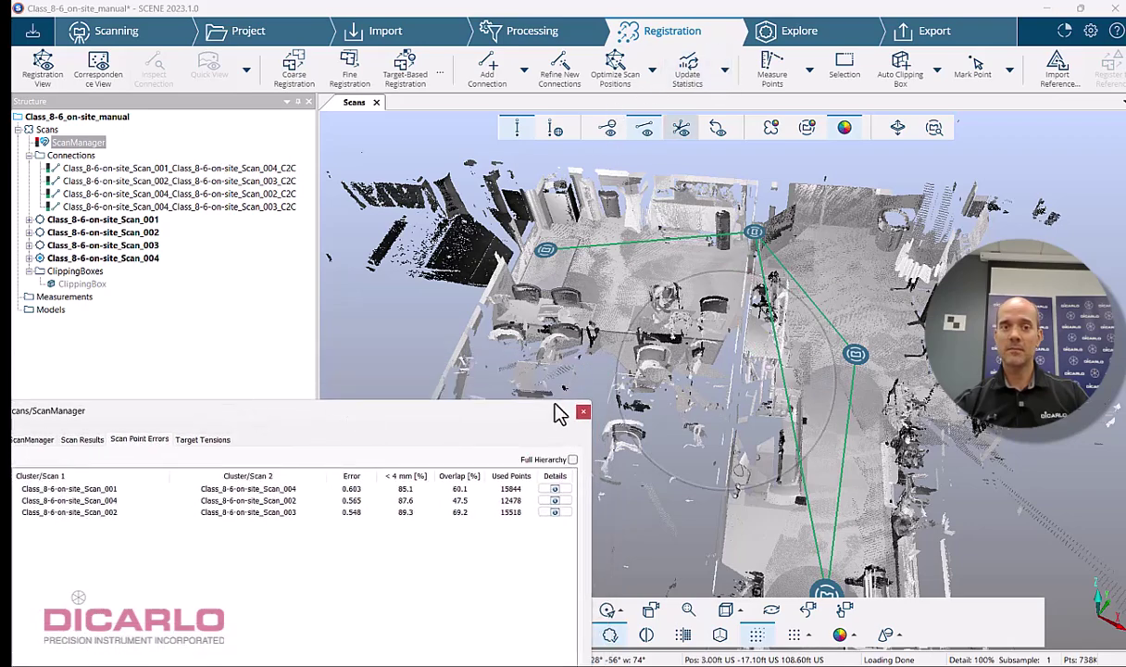
left_click(582, 412)
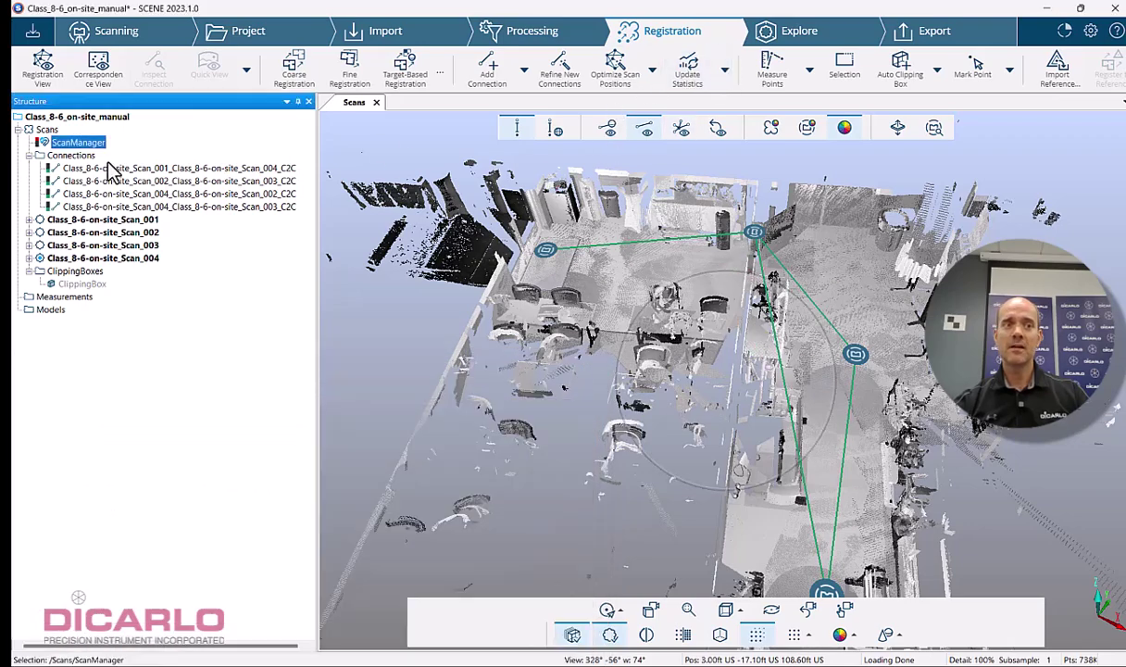
Step: Update statistics and review the new per-scan mean point errors of 0.60–0.70 mm
left_click(697, 81)
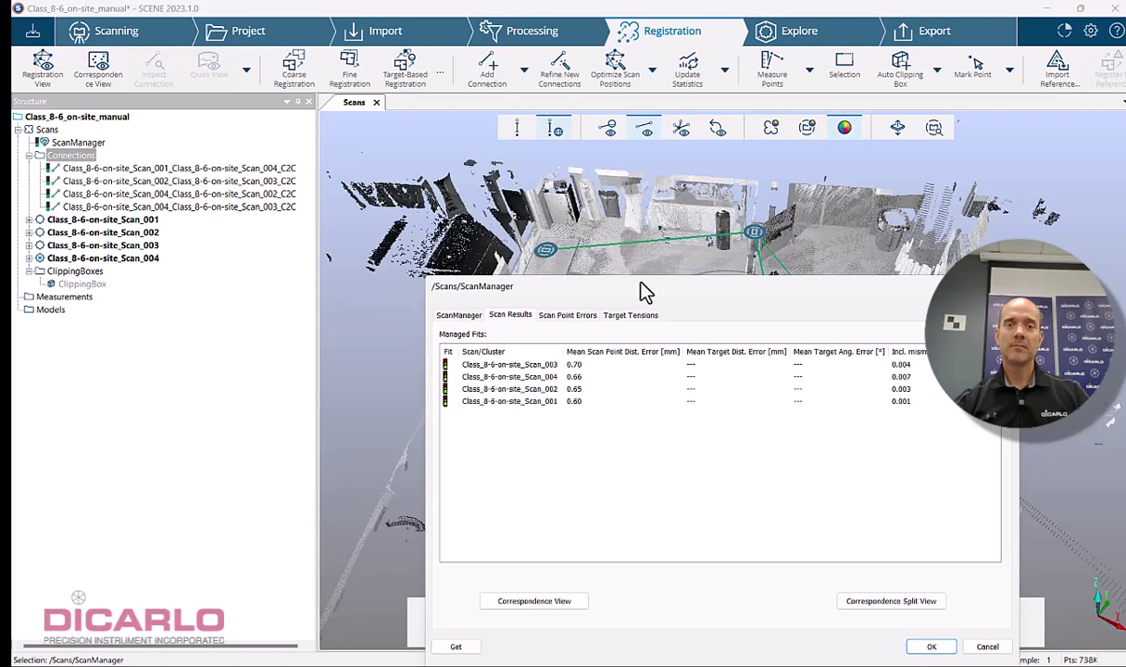
left_click_drag(645, 292, 572, 93)
left_click(859, 449)
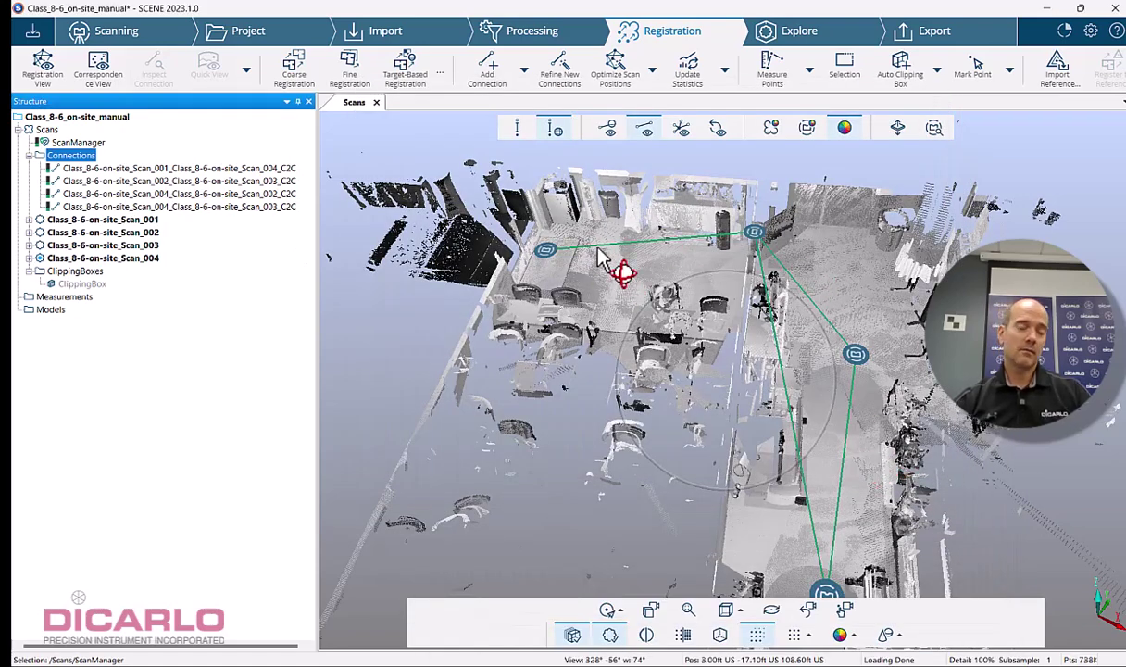
left_click_drag(602, 259, 722, 307)
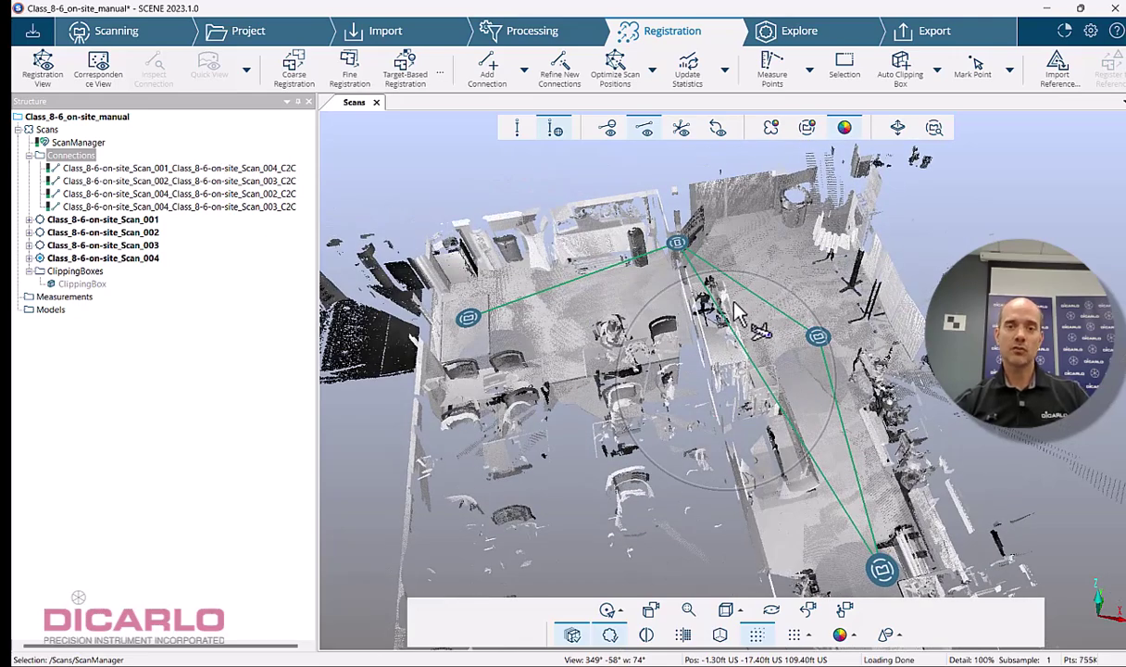
Step: Delete the ClippingBoxes folder with its clipping box from the Structure tree, confirming with Yes
left_click(627, 159)
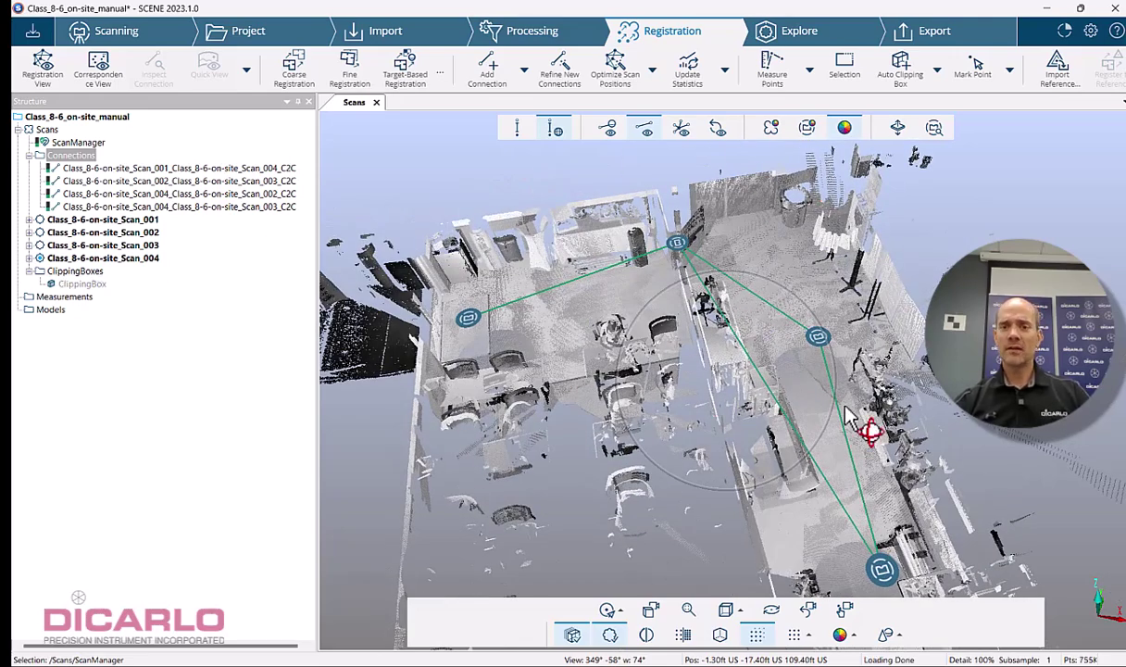
left_click(80, 284)
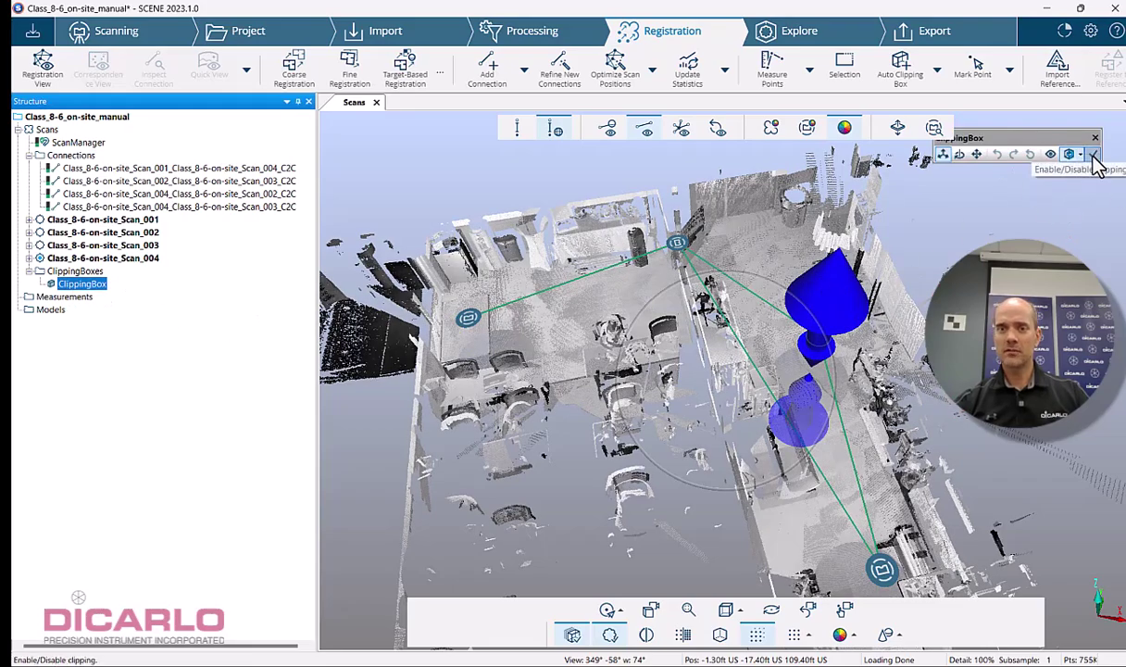
left_click(74, 272)
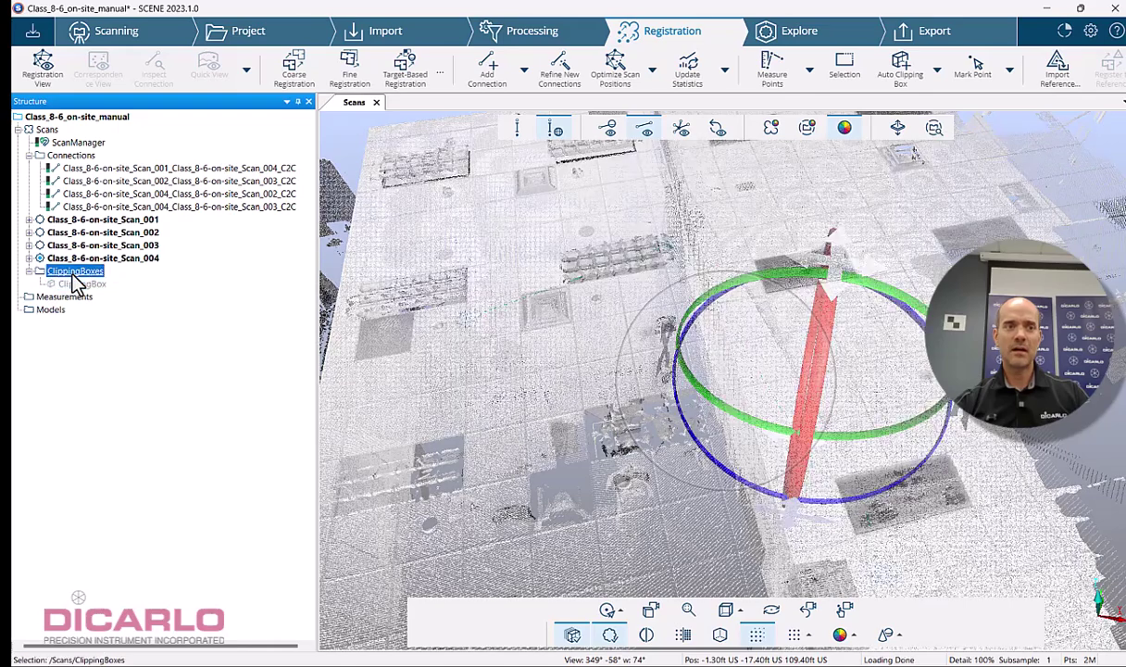
right_click(74, 271)
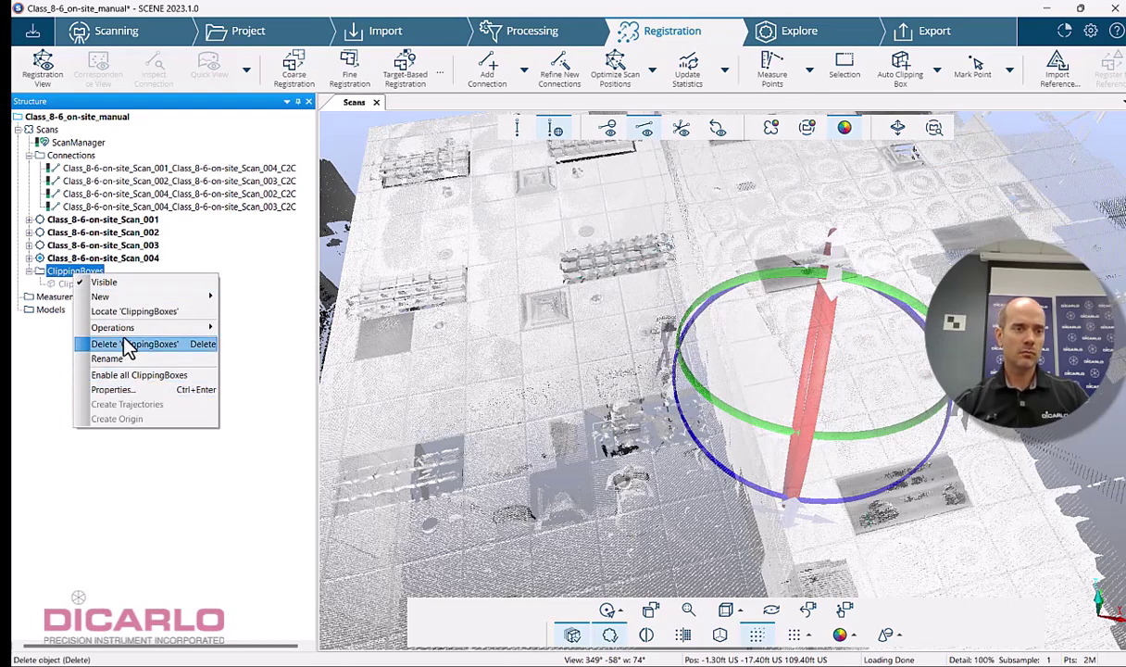
left_click(128, 345)
left_click(600, 396)
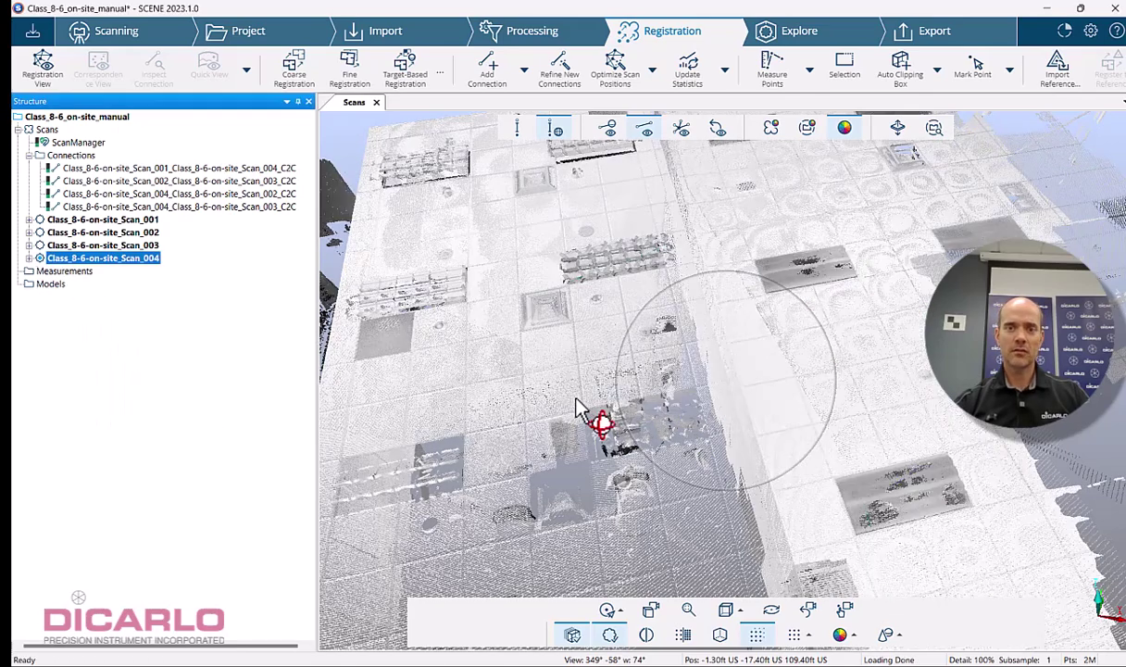
Step: Switch to Explore and zoom out to see the full uncut point cloud from the side
left_click(798, 32)
scroll(945, 407, "down", 6)
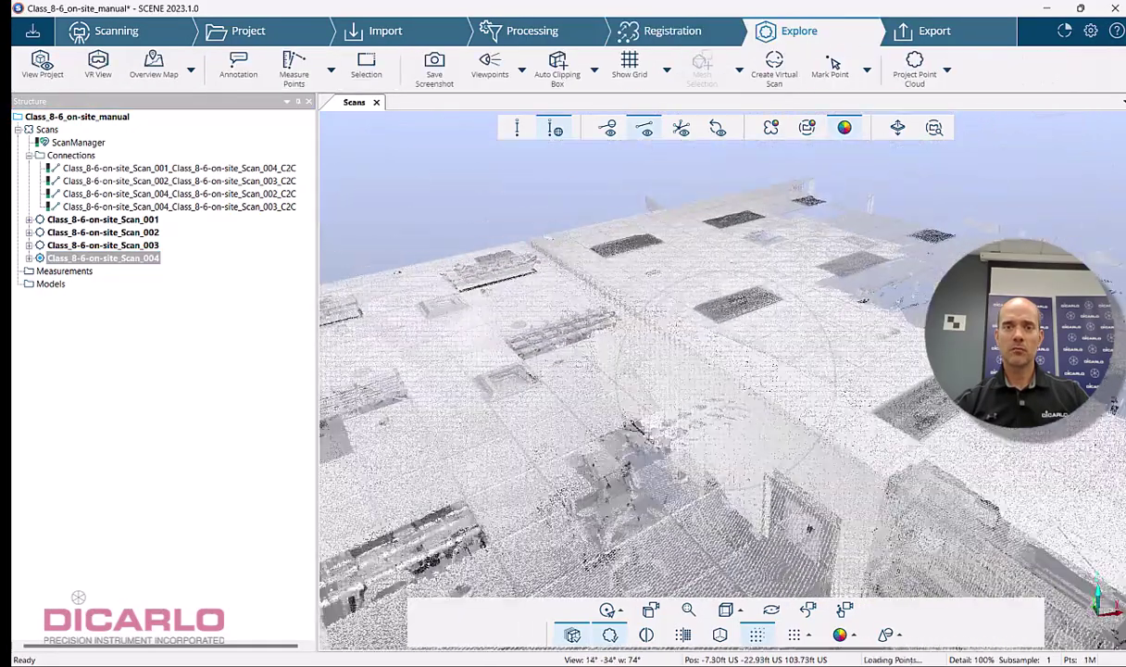
left_click_drag(807, 352, 574, 233)
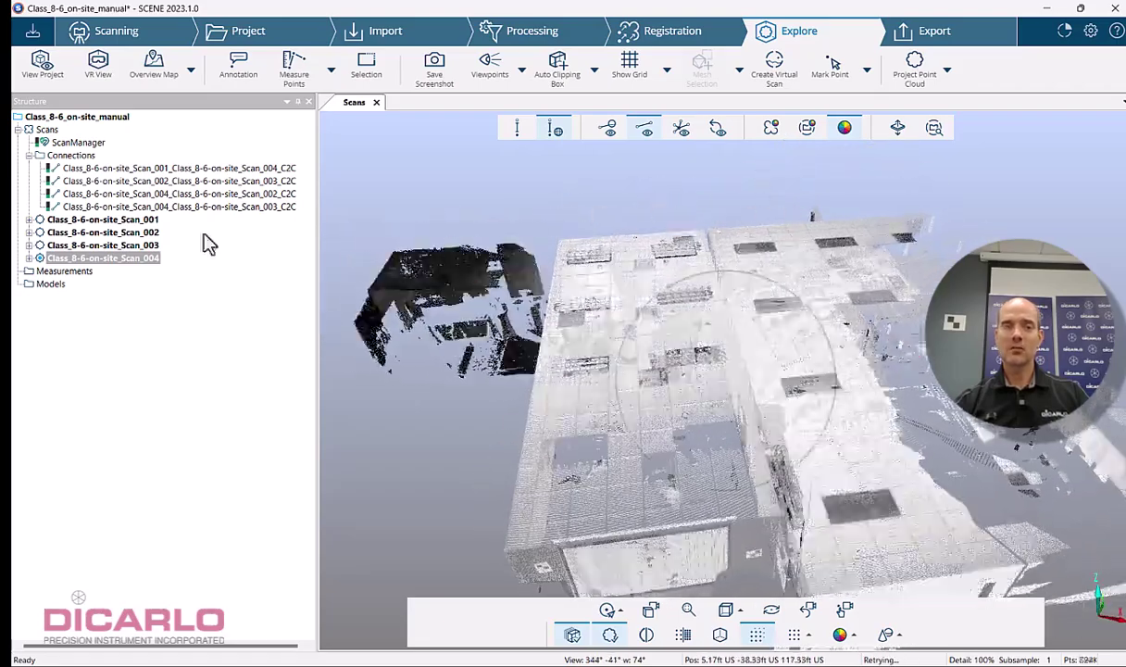
Step: Review the ScanManager results: 0.657 mm overall mean point error, 87.6% under 4 mm
double_click(79, 146)
left_click(248, 187)
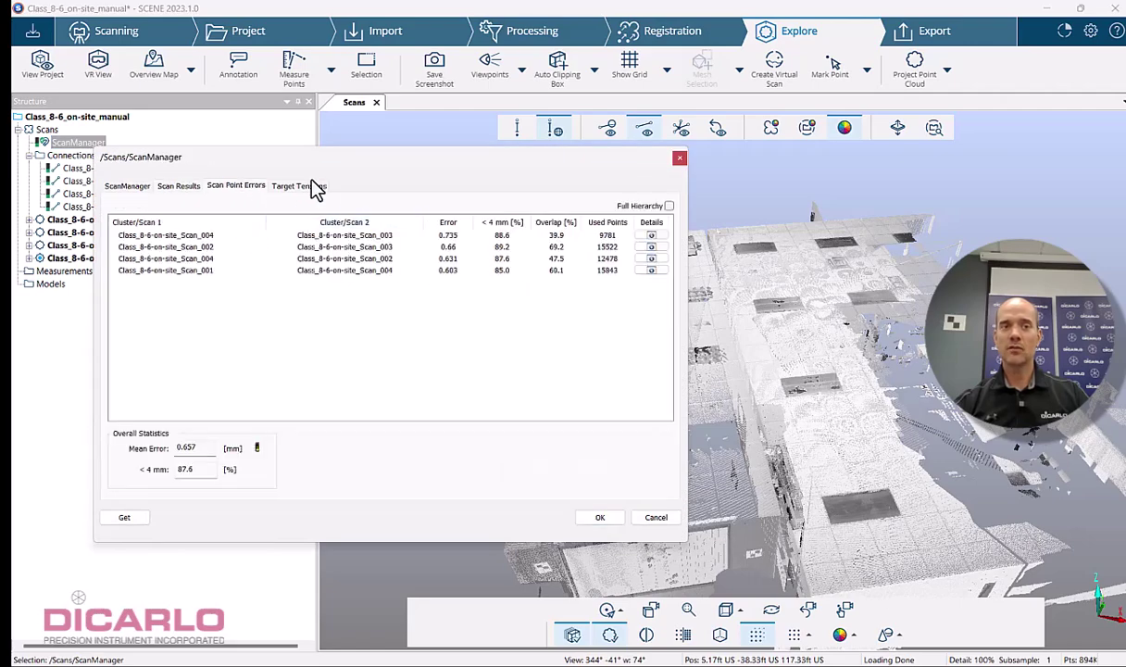
left_click(306, 187)
left_click(237, 187)
left_click(174, 188)
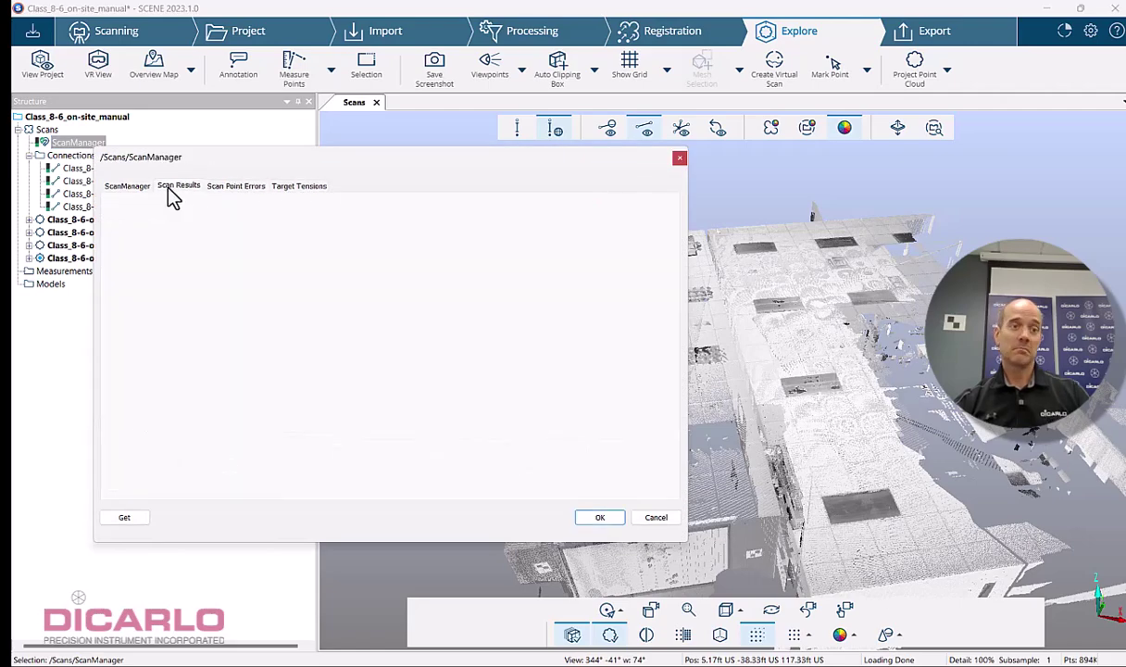
left_click(602, 519)
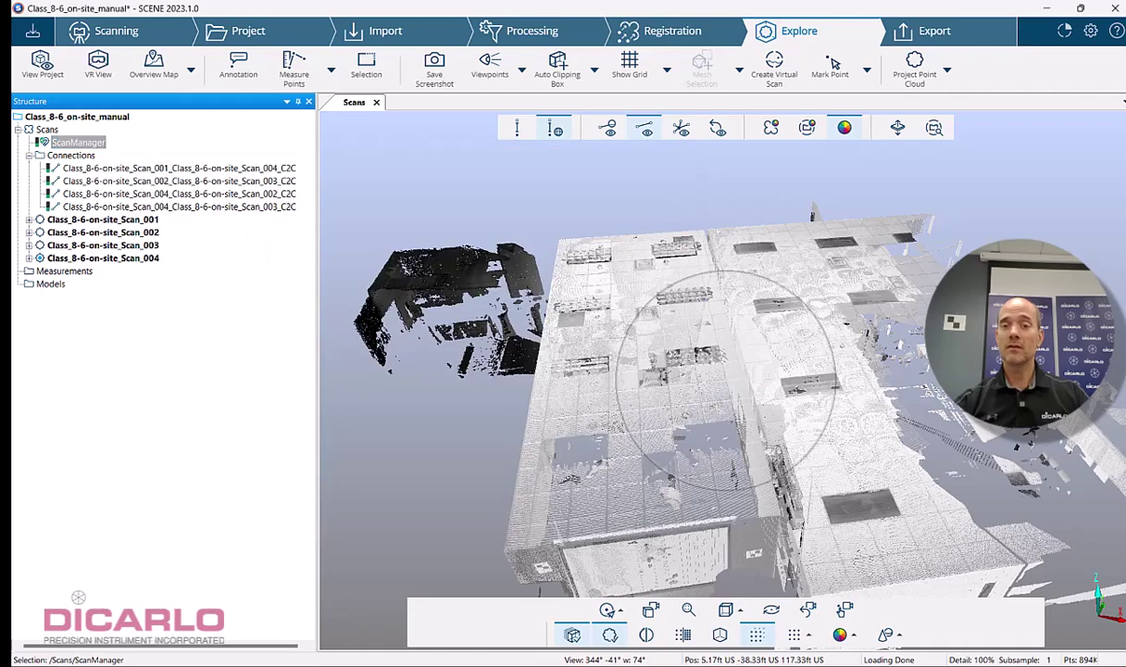